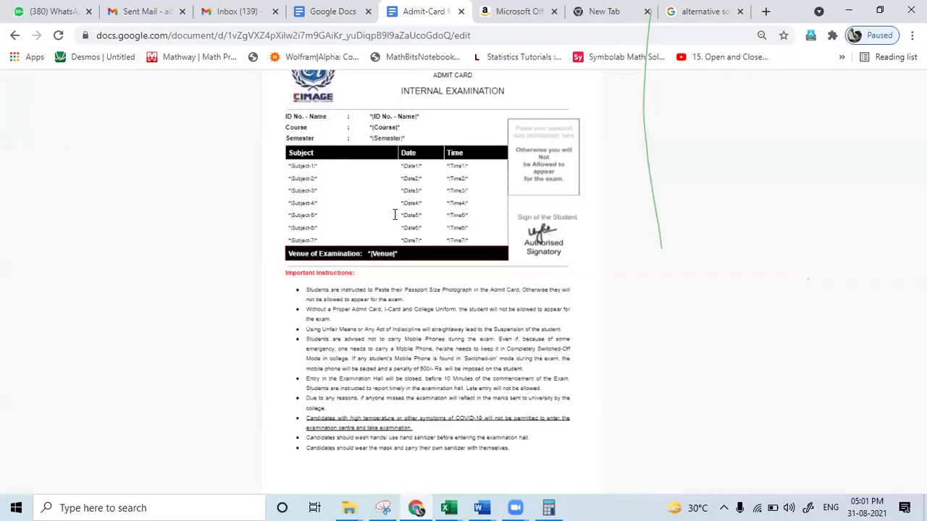
Step: Review the admit card's details and exam table, then insert a four-column, four-row table in the blank Word document Document2
{"action": "scroll", "coordinate": [395, 214], "scroll_direction": "up", "scroll_amount": 3, "text": "ctrl"}
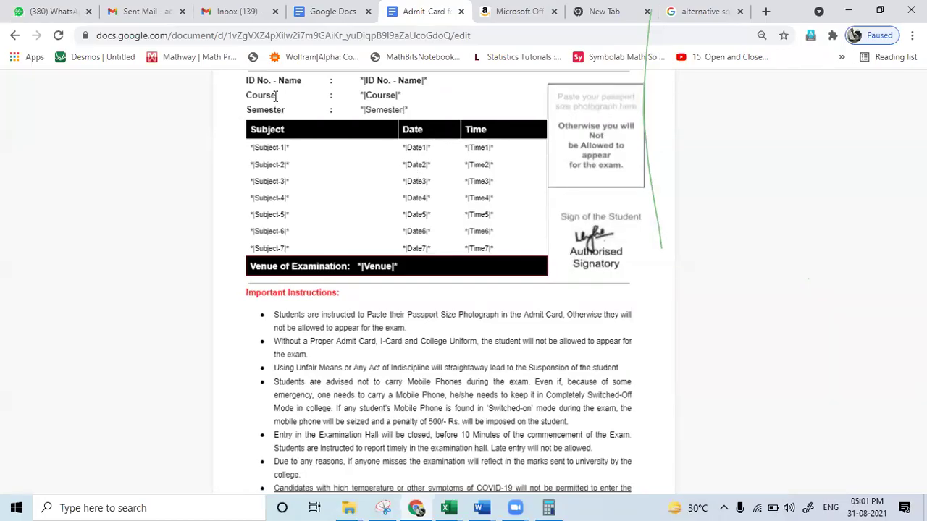
{"action": "mouse_move", "coordinate": [247, 82]}
{"action": "left_mouse_down"}
{"action": "mouse_move", "coordinate": [411, 205]}
{"action": "mouse_move", "coordinate": [610, 255]}
{"action": "left_mouse_up"}
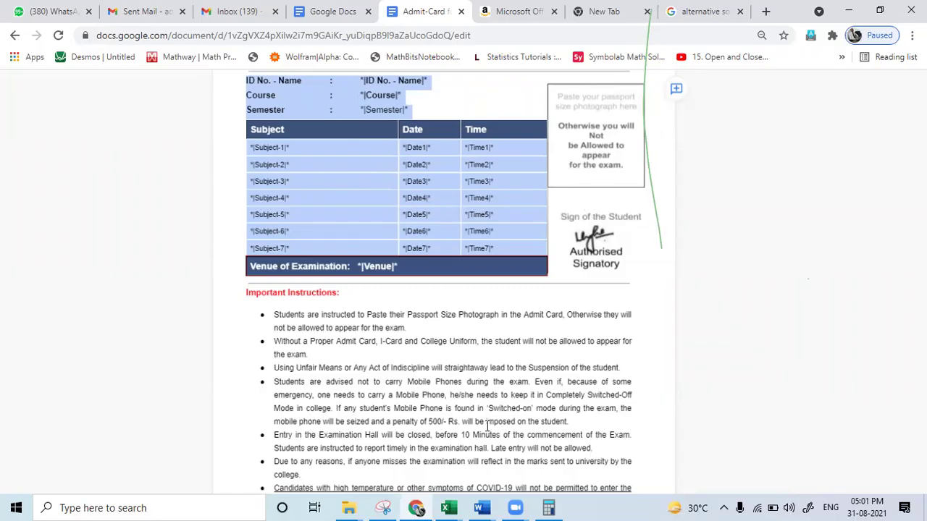
{"action": "left_click", "coordinate": [482, 508]}
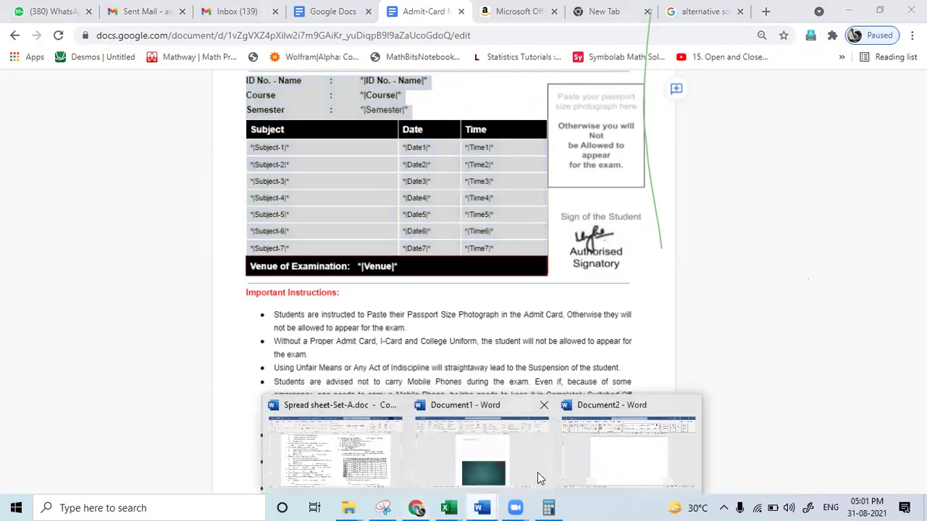
{"action": "left_click", "coordinate": [604, 458]}
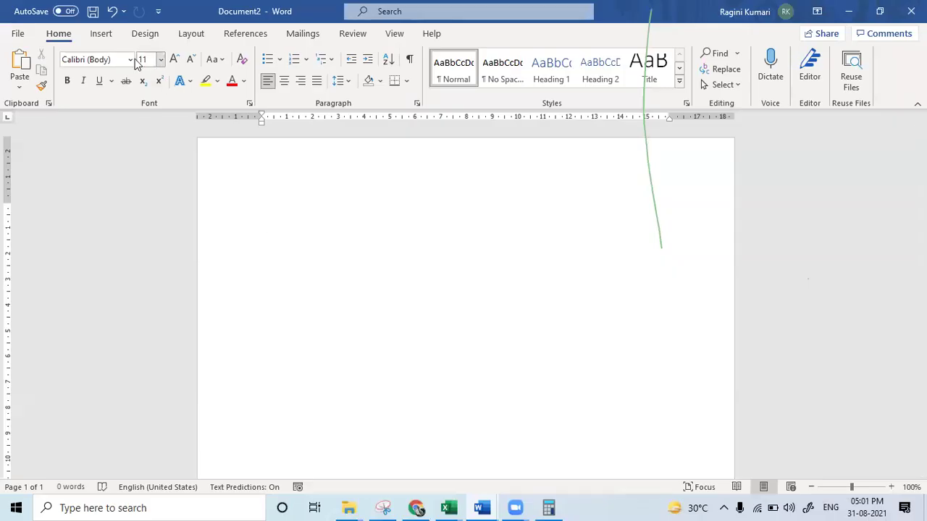
{"action": "left_click", "coordinate": [100, 34]}
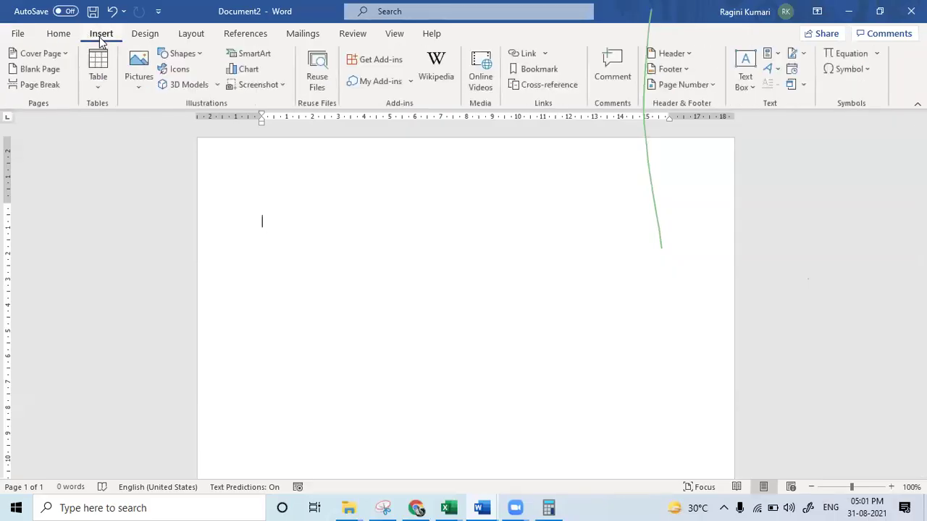
{"action": "left_click", "coordinate": [96, 87]}
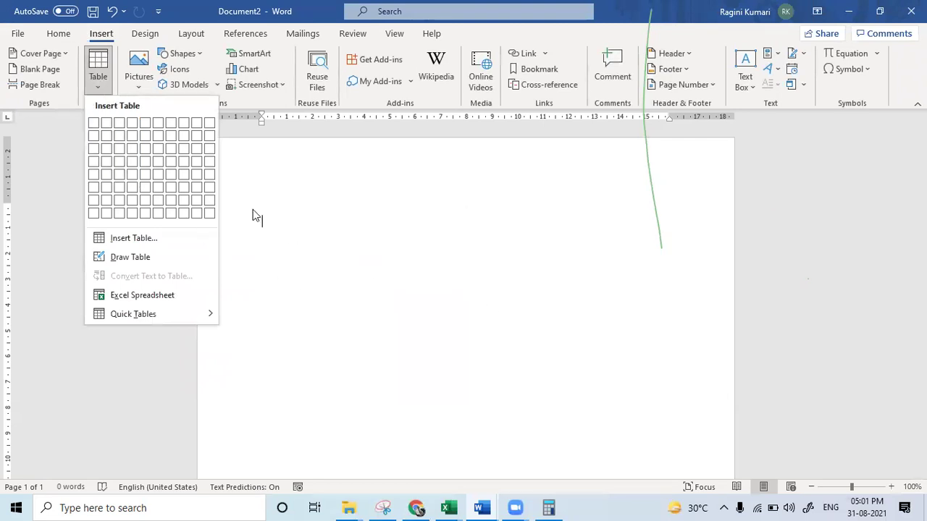
{"action": "left_click", "coordinate": [133, 166]}
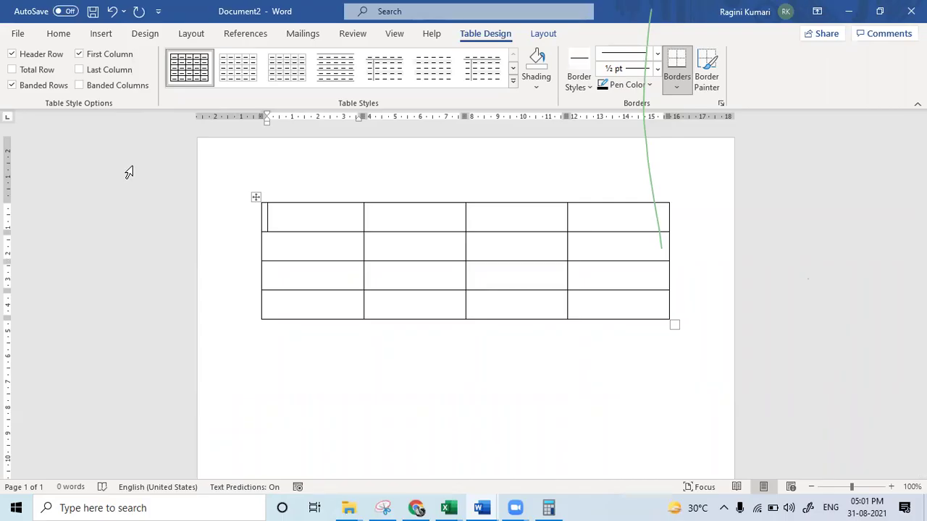
Step: Check the admit card in Google Docs, then cut the entire four-by-four table from the Word document Document2
{"action": "left_click", "coordinate": [428, 505]}
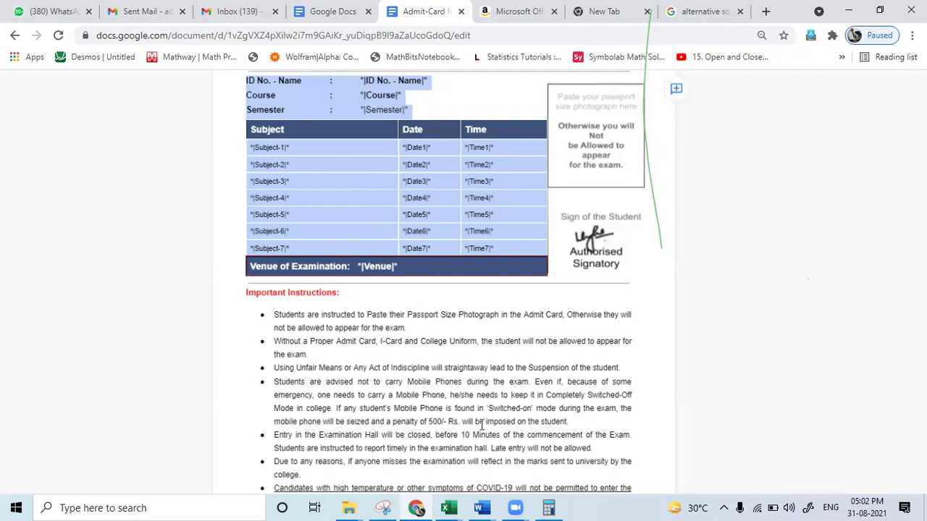
{"action": "left_click", "coordinate": [448, 508]}
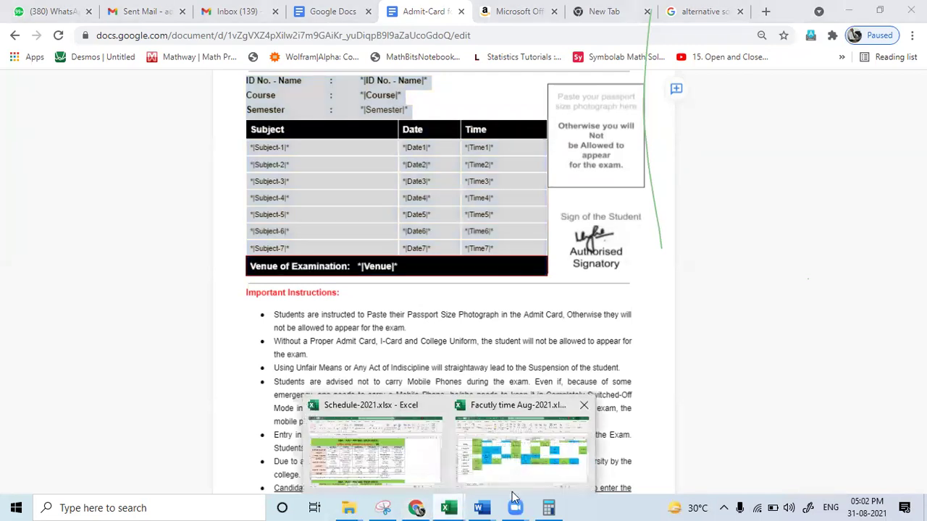
{"action": "mouse_move", "coordinate": [482, 507]}
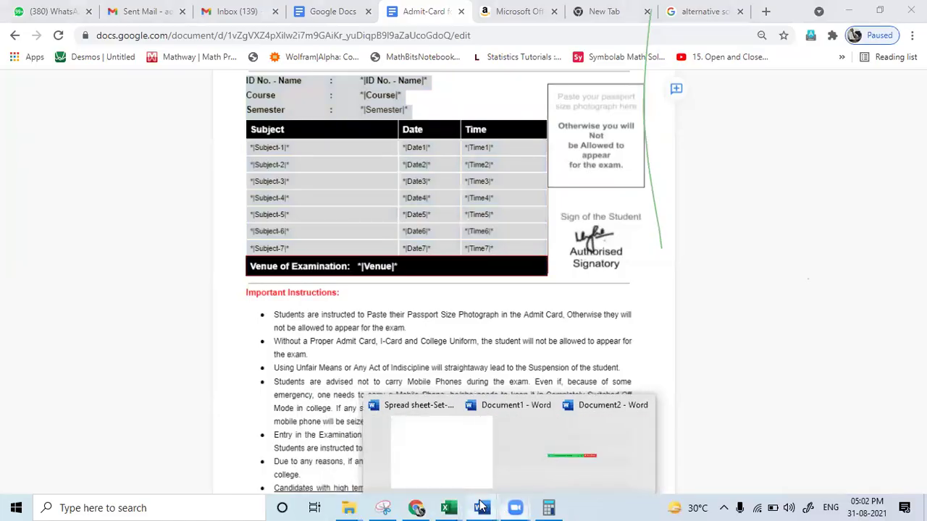
{"action": "left_click", "coordinate": [630, 459]}
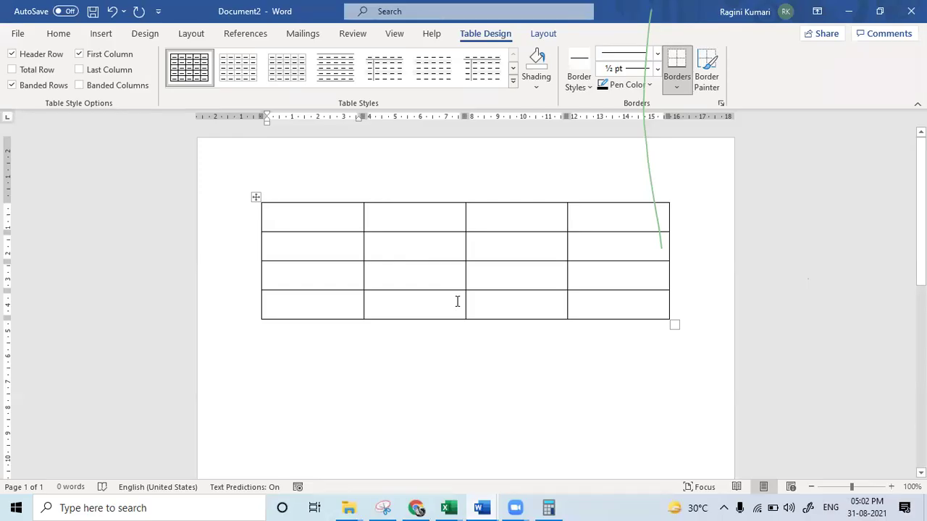
{"action": "left_click", "coordinate": [610, 308]}
{"action": "left_click", "coordinate": [257, 198]}
{"action": "left_click", "coordinate": [257, 198]}
{"action": "left_click", "coordinate": [257, 198]}
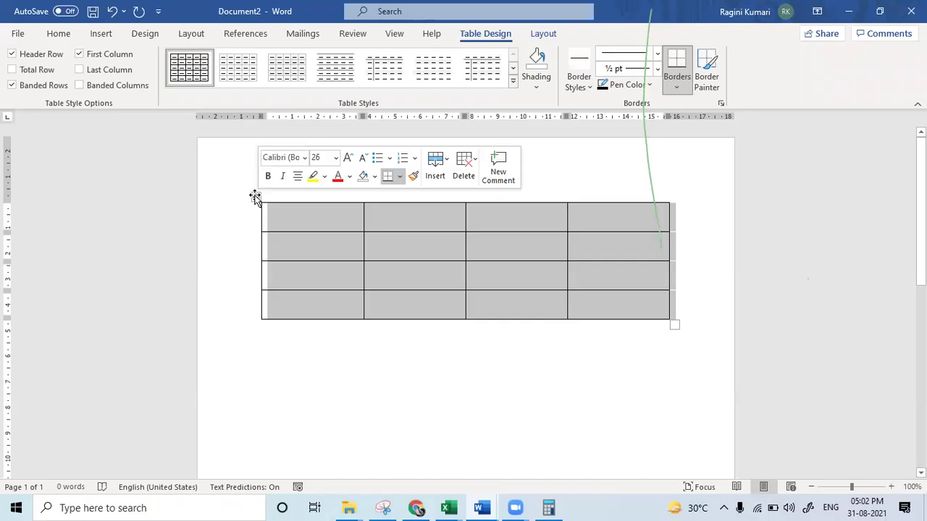
{"action": "right_click", "coordinate": [256, 196]}
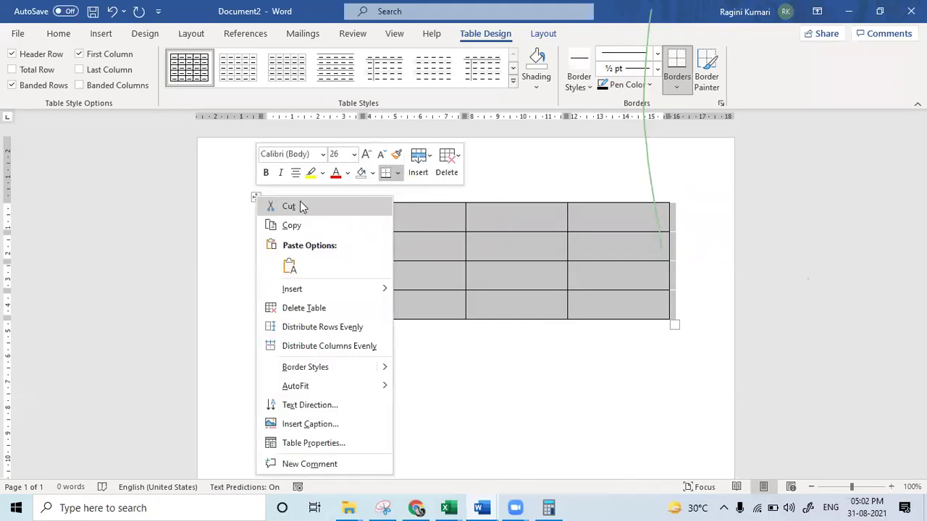
{"action": "left_click", "coordinate": [301, 206]}
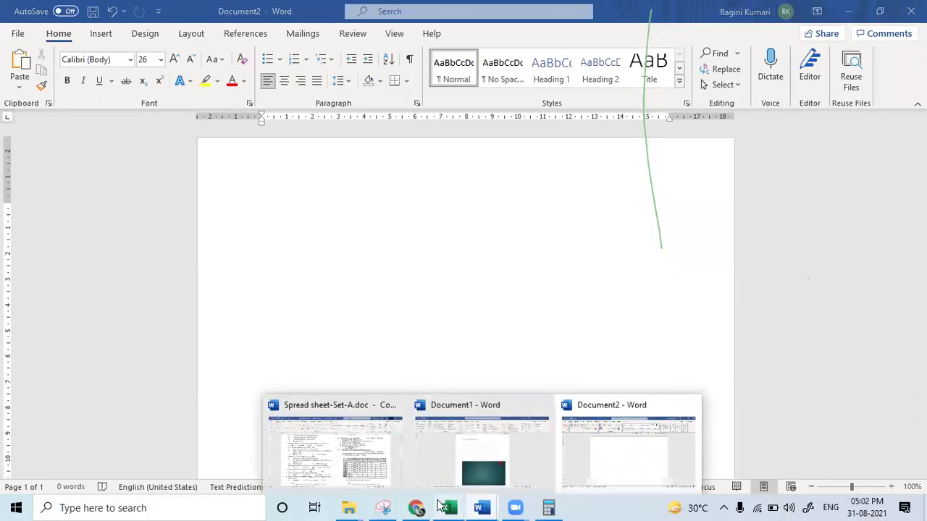
Step: Check the full admit card layout in Google Docs and insert a four-column, eight-row table in the Word document Document2
{"action": "left_click", "coordinate": [417, 508]}
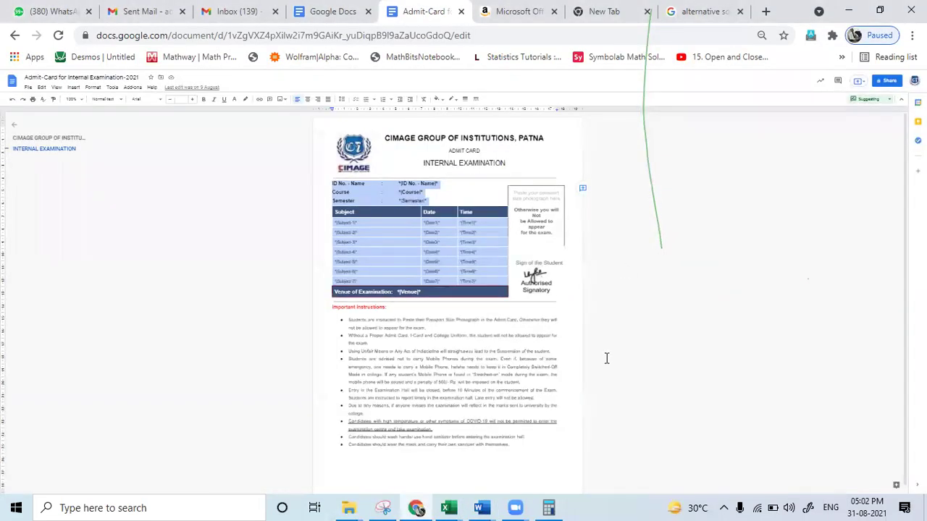
{"action": "left_click", "coordinate": [683, 349]}
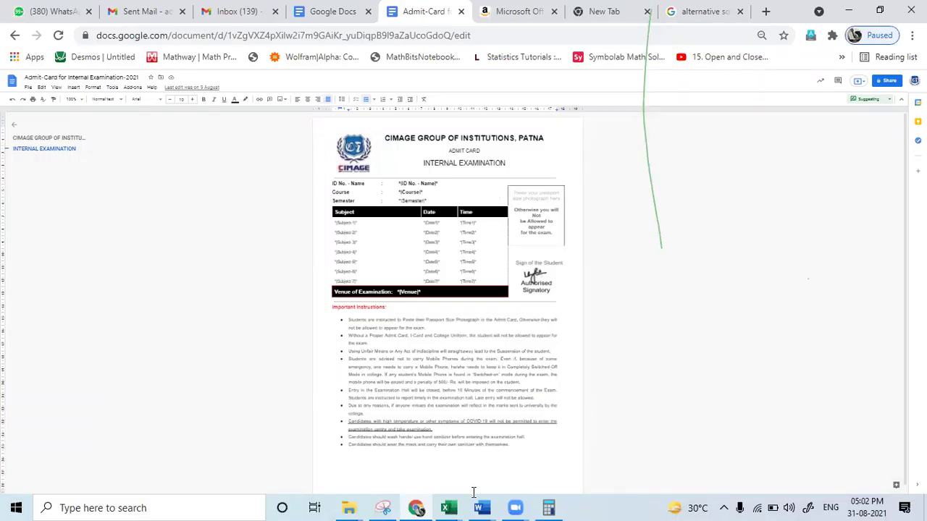
{"action": "mouse_move", "coordinate": [481, 508]}
{"action": "left_click", "coordinate": [625, 444]}
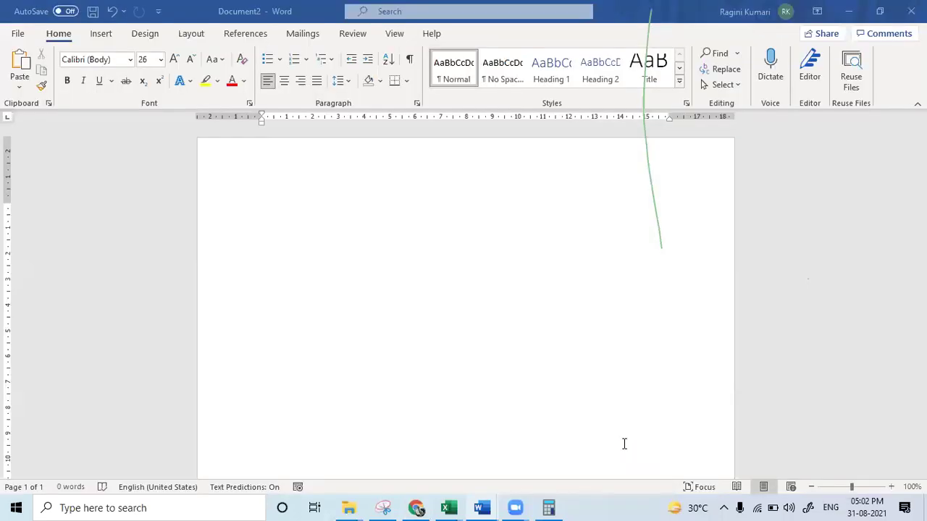
{"action": "left_click", "coordinate": [98, 38]}
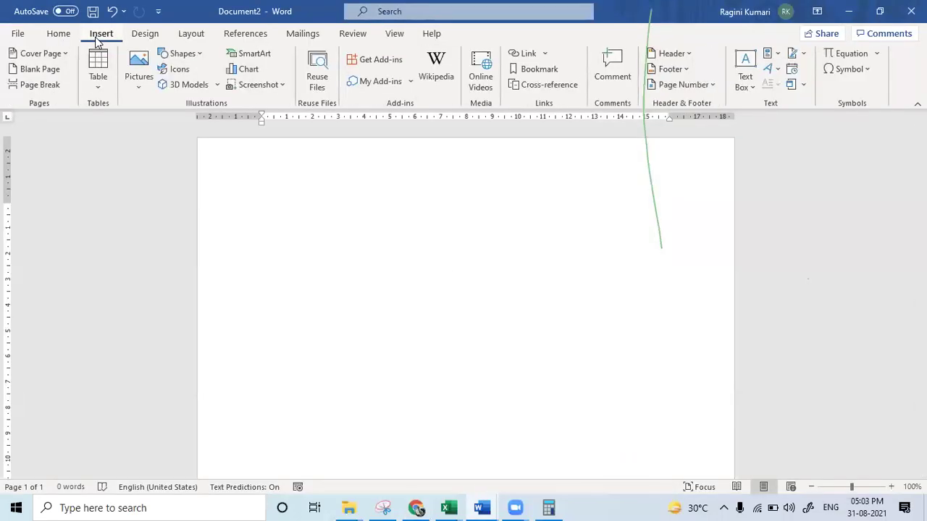
{"action": "left_click", "coordinate": [94, 74]}
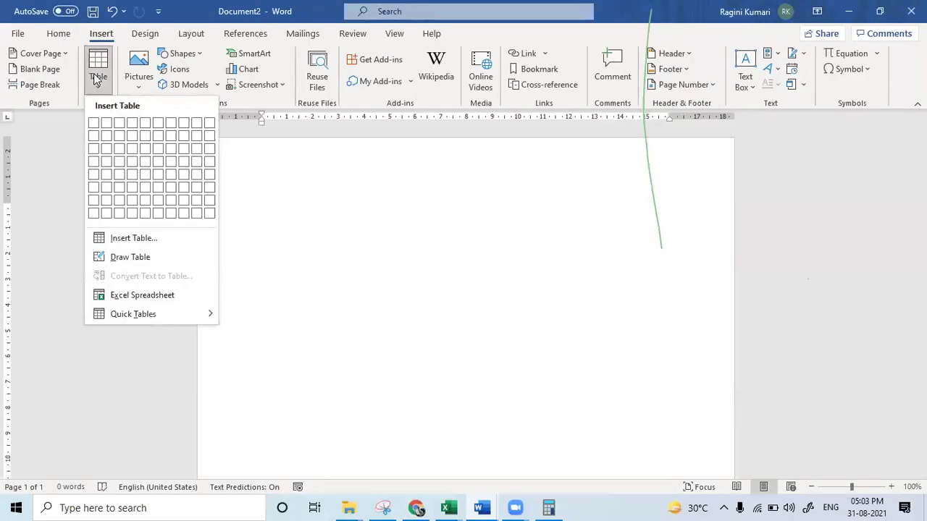
{"action": "left_click", "coordinate": [138, 212]}
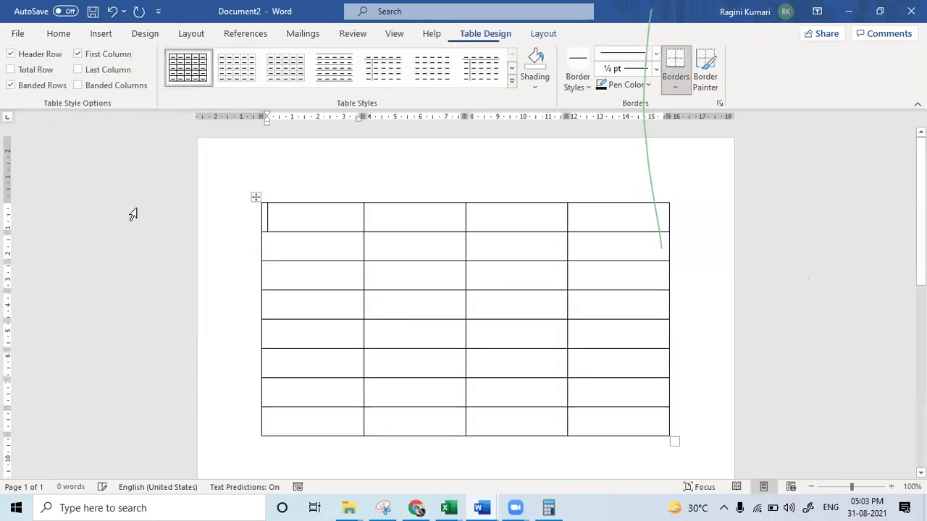
Step: Append six more rows at the end of the table to make fourteen rows in total
{"action": "left_click", "coordinate": [585, 427]}
{"action": "key", "text": "Tab"}
{"action": "key", "text": "Tab"}
{"action": "key", "text": "Tab"}
{"action": "key", "text": "Tab"}
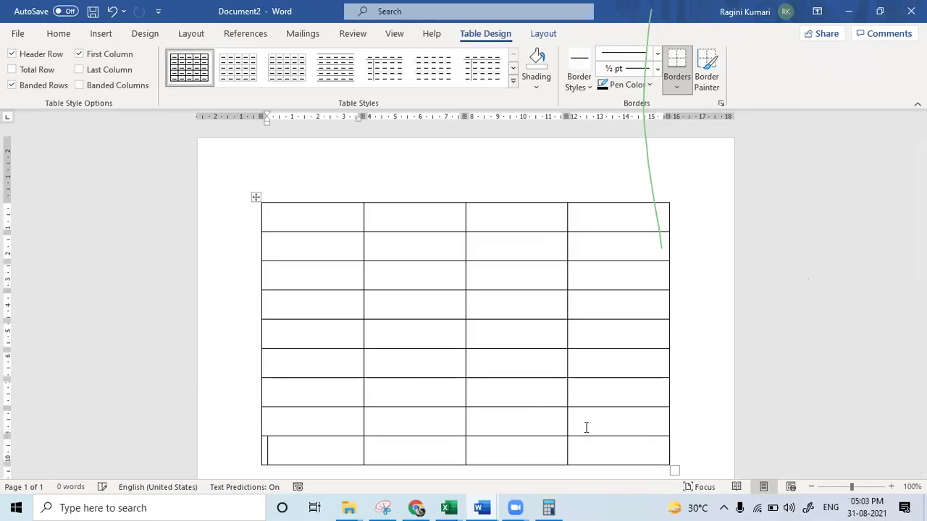
{"action": "key", "text": "Tab"}
{"action": "key", "text": "Tab"}
{"action": "key", "text": "Tab"}
{"action": "key", "text": "Tab"}
{"action": "key", "text": "Tab"}
{"action": "key", "text": "Tab"}
{"action": "key", "text": "Tab"}
{"action": "key", "text": "Tab"}
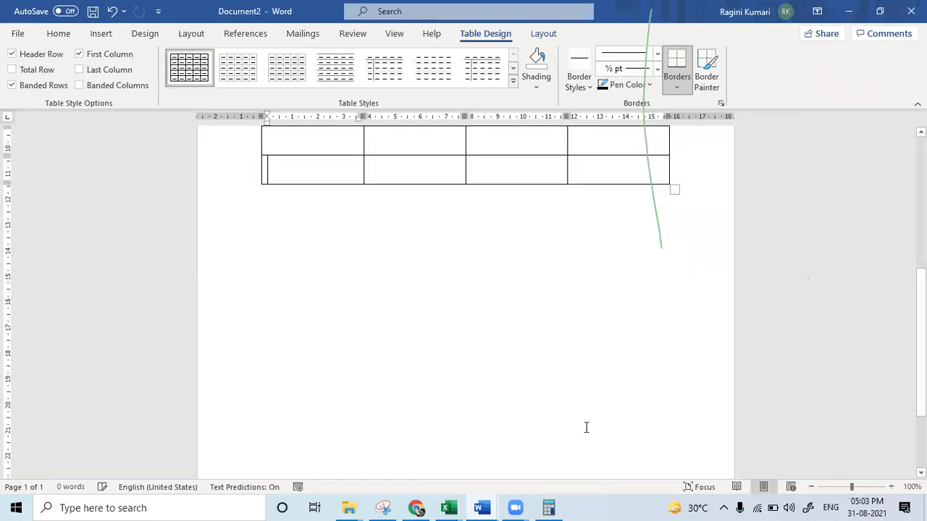
{"action": "key", "text": "Tab"}
{"action": "key", "text": "Tab"}
{"action": "key", "text": "Tab"}
{"action": "key", "text": "Tab"}
{"action": "key", "text": "Tab"}
{"action": "key", "text": "Tab"}
{"action": "key", "text": "Tab"}
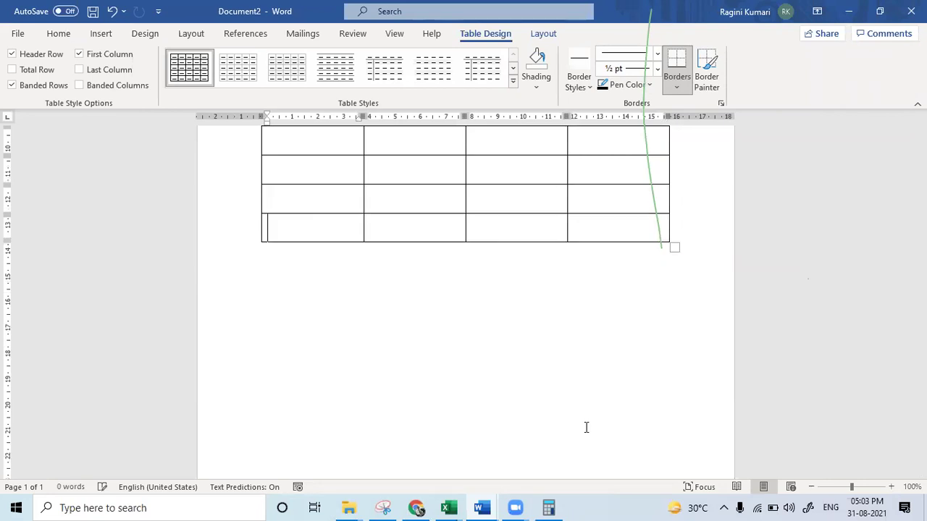
{"action": "key", "text": "Tab"}
{"action": "key", "text": "Tab"}
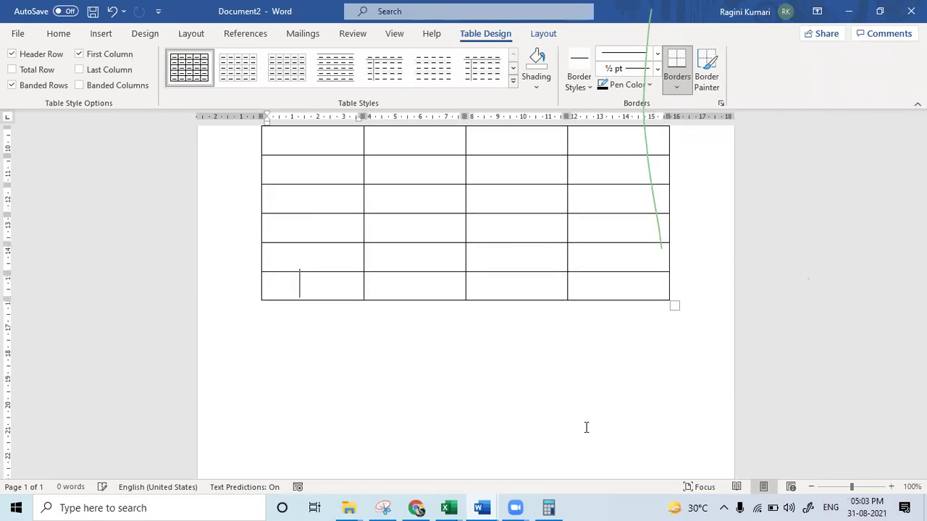
{"action": "scroll", "coordinate": [587, 427], "scroll_direction": "down", "scroll_amount": 4, "text": "ctrl"}
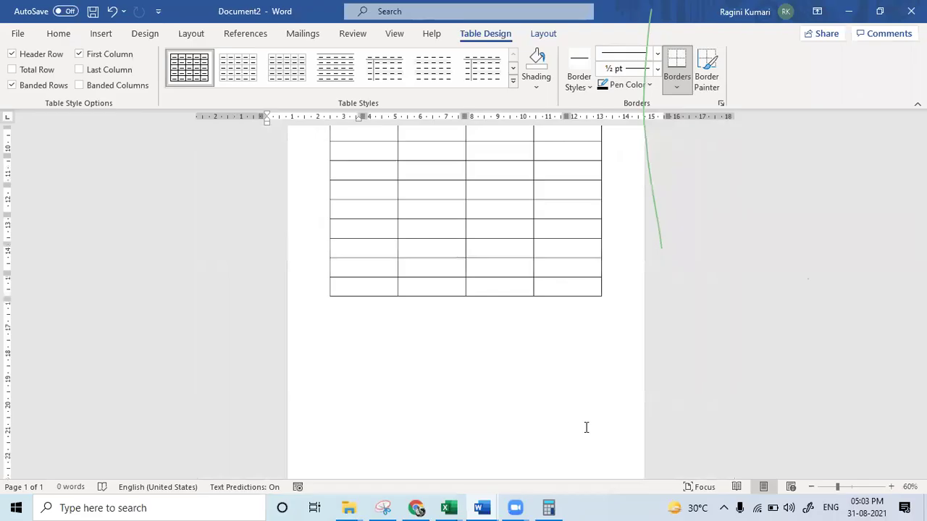
{"action": "scroll", "coordinate": [586, 427], "scroll_direction": "down", "scroll_amount": 3, "text": "ctrl"}
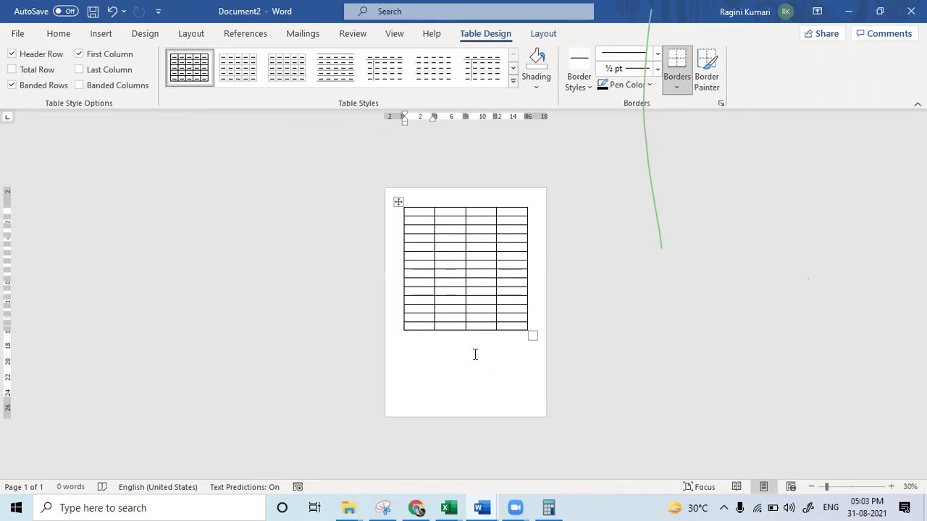
Step: Check the admit card in Google Docs and narrow the whole table in Document2 to about 13 cm with equal columns
{"action": "left_click", "coordinate": [416, 508]}
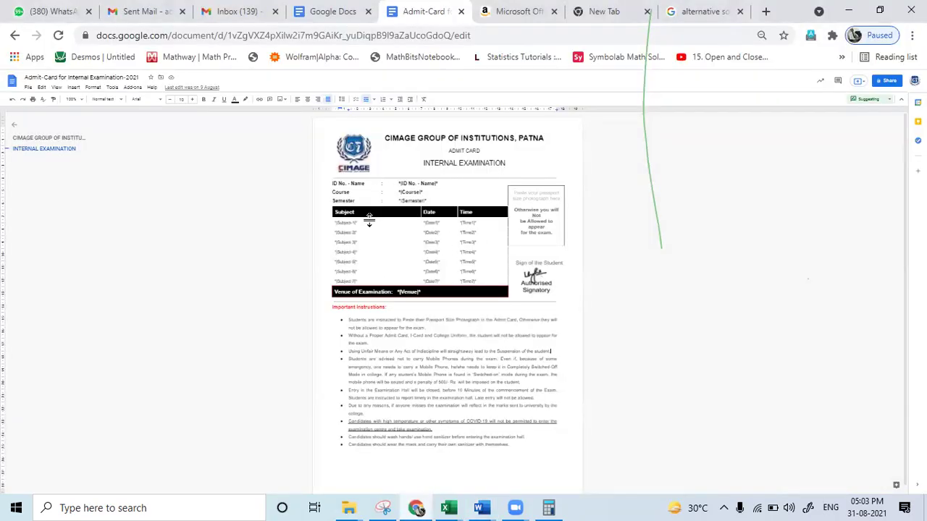
{"action": "left_click", "coordinate": [481, 508]}
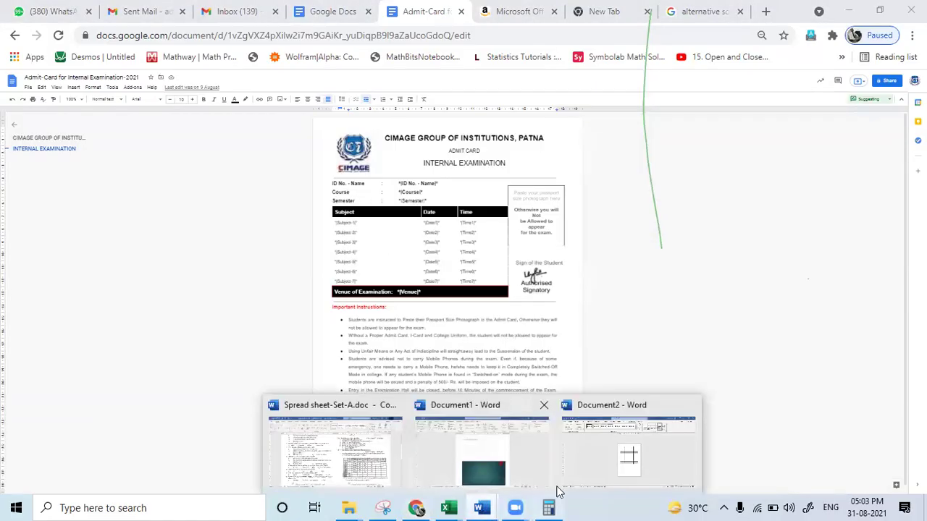
{"action": "left_click", "coordinate": [620, 464]}
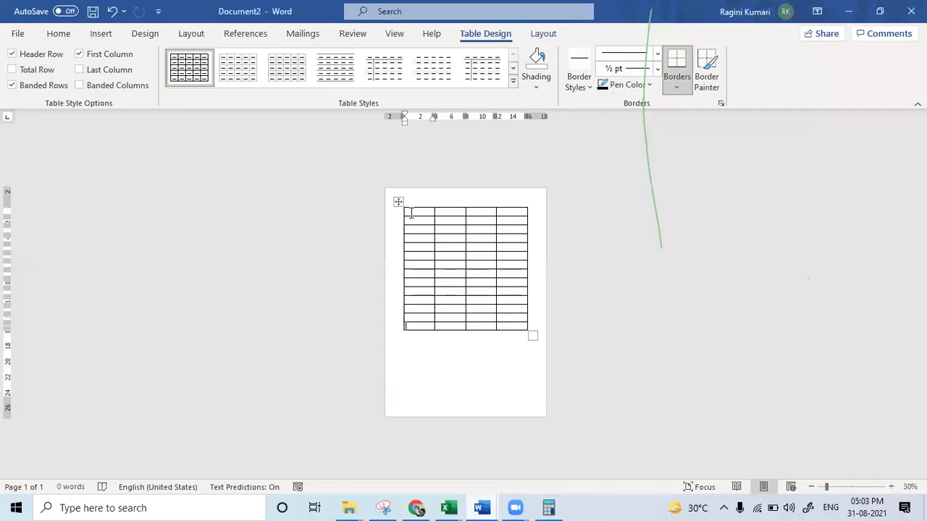
{"action": "left_click_drag", "start_coordinate": [410, 213], "coordinate": [512, 329]}
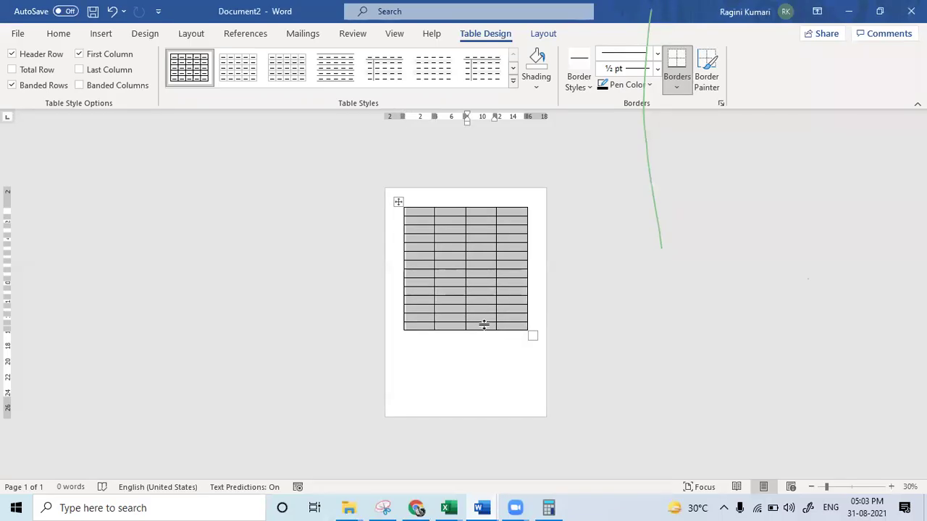
{"action": "left_click", "coordinate": [483, 325]}
{"action": "left_click_drag", "start_coordinate": [480, 323], "coordinate": [505, 302]}
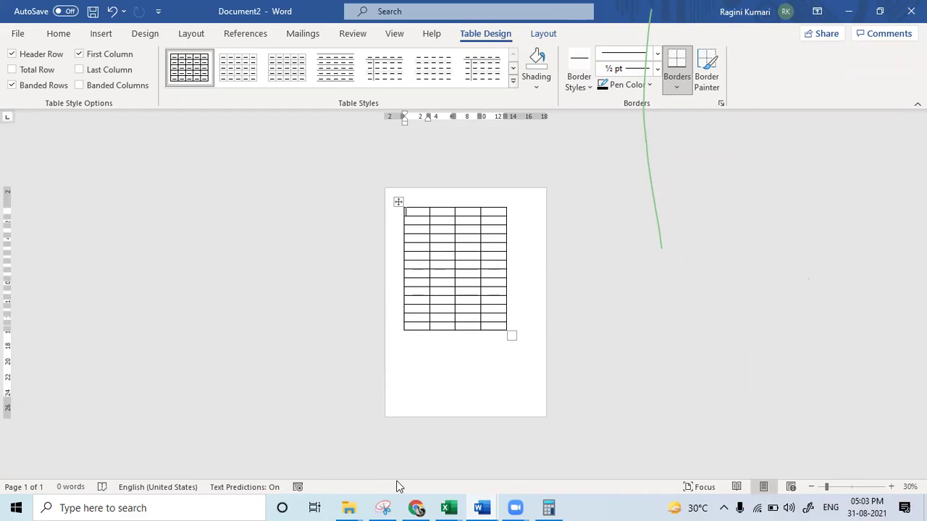
Step: Compare the admit card's exam table layout in Google Docs with the narrowed table in the Word document Document2
{"action": "left_click", "coordinate": [417, 506]}
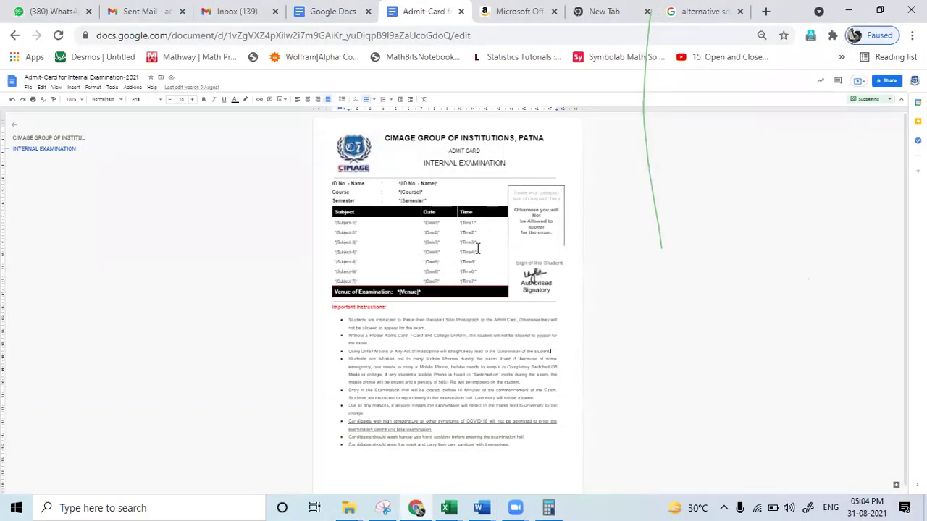
{"action": "left_click", "coordinate": [482, 507]}
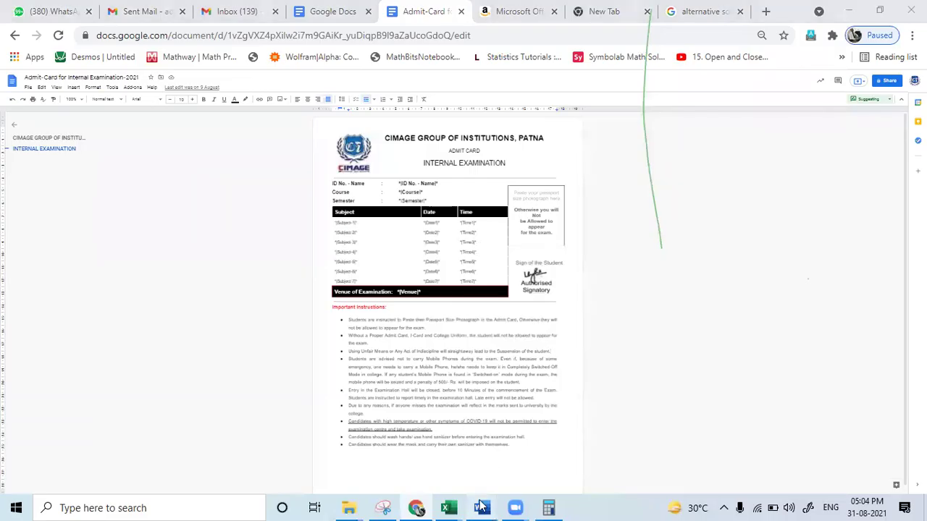
{"action": "left_click", "coordinate": [605, 463]}
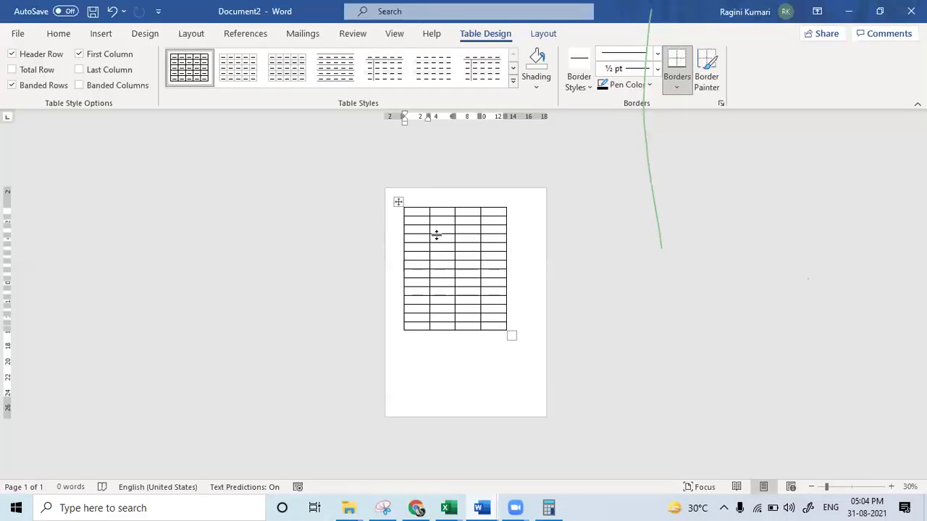
{"action": "left_click", "coordinate": [417, 507]}
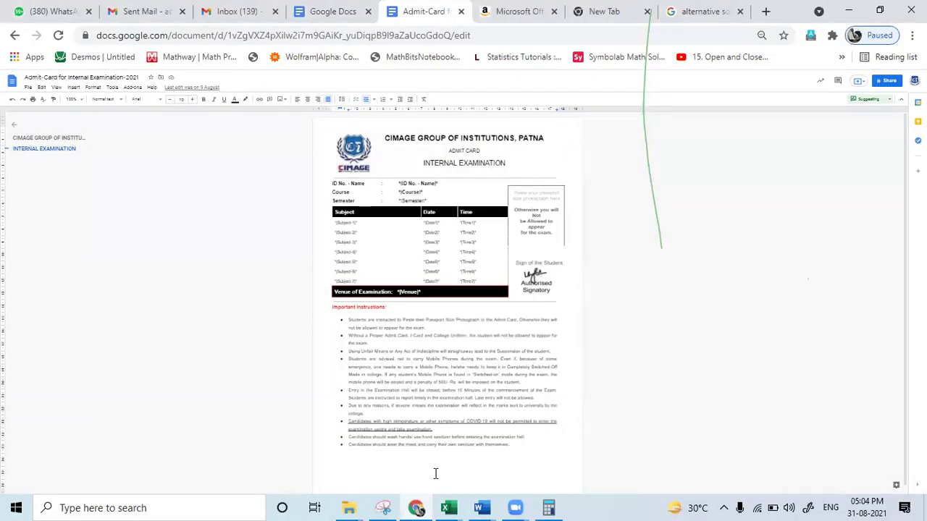
Step: Switch to the Word document Document2, set the border pen colour to black and shade the table's fourth row light gray
{"action": "mouse_move", "coordinate": [479, 505]}
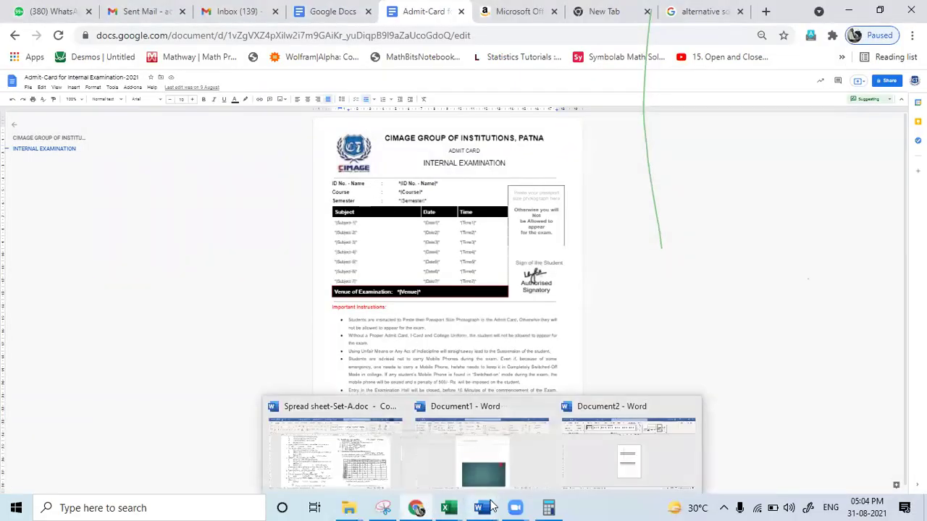
{"action": "left_click", "coordinate": [606, 479]}
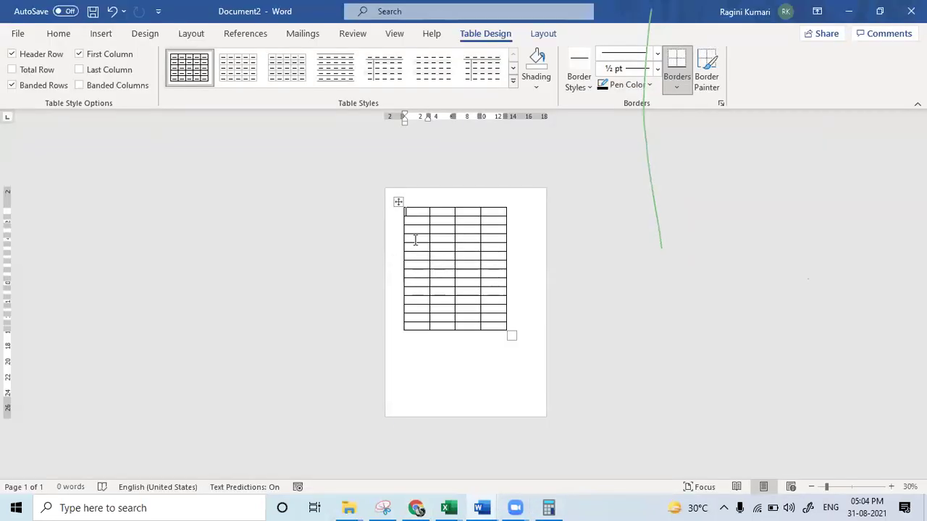
{"action": "left_click_drag", "start_coordinate": [411, 239], "coordinate": [490, 238]}
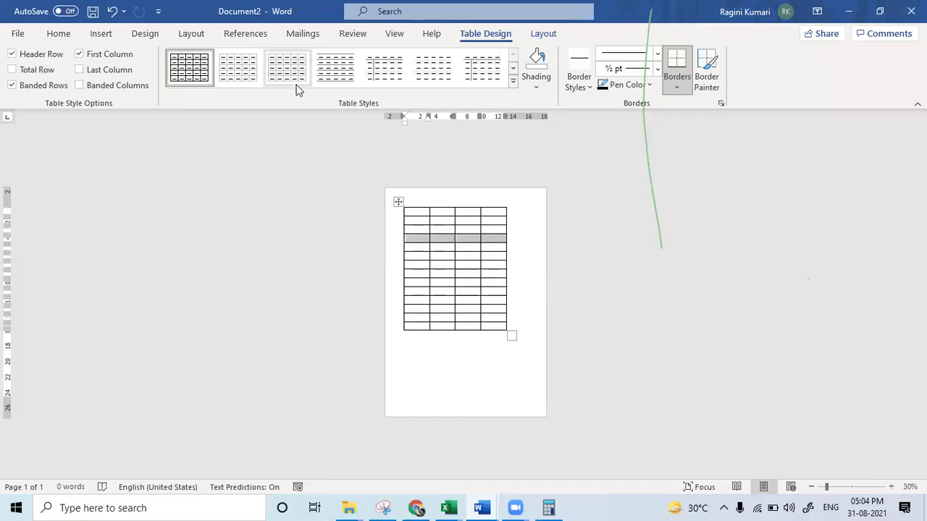
{"action": "left_click", "coordinate": [143, 33]}
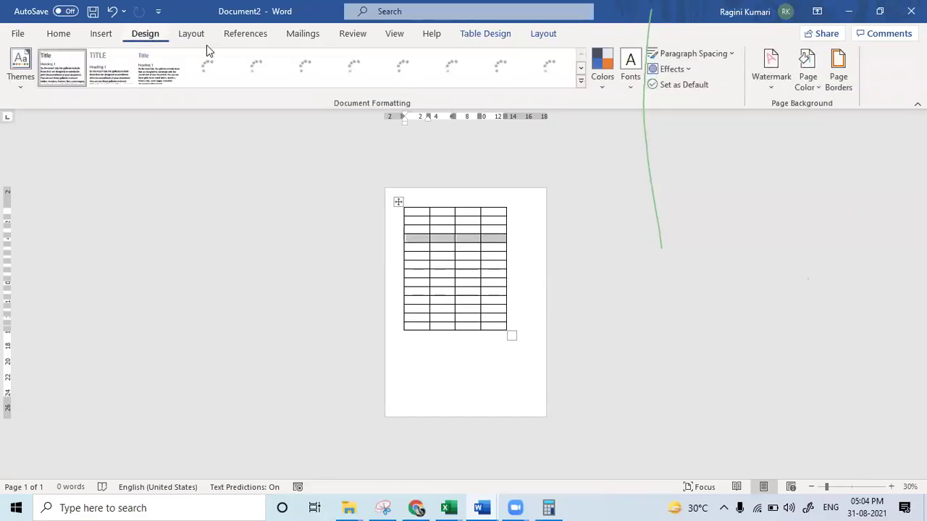
{"action": "left_click", "coordinate": [104, 36]}
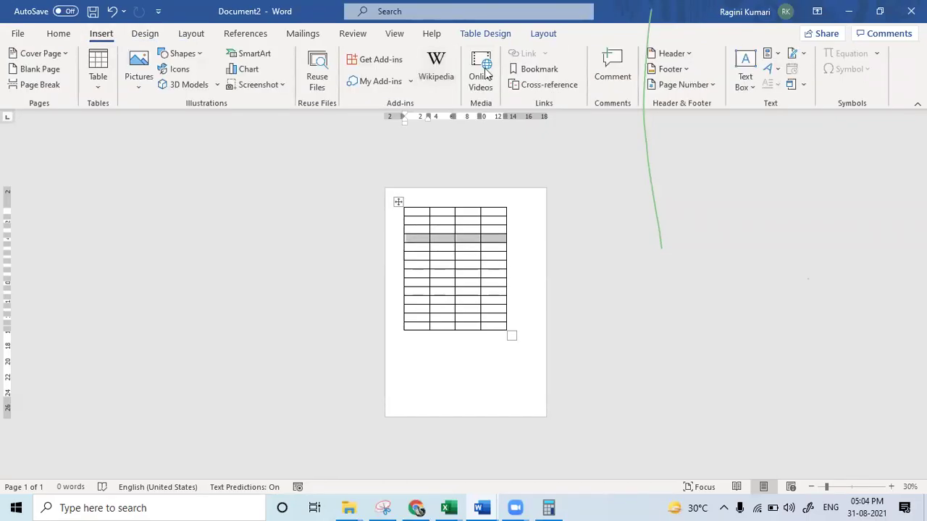
{"action": "left_click", "coordinate": [500, 34]}
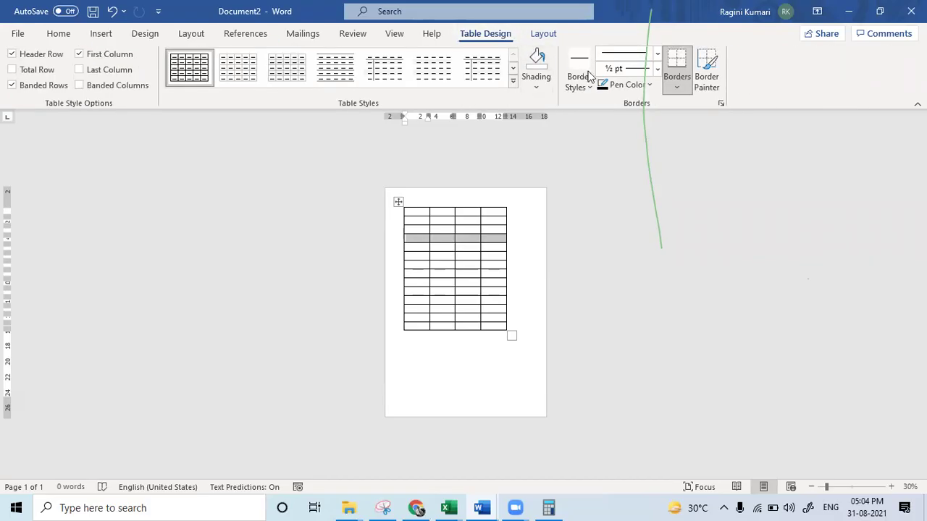
{"action": "left_click", "coordinate": [625, 86]}
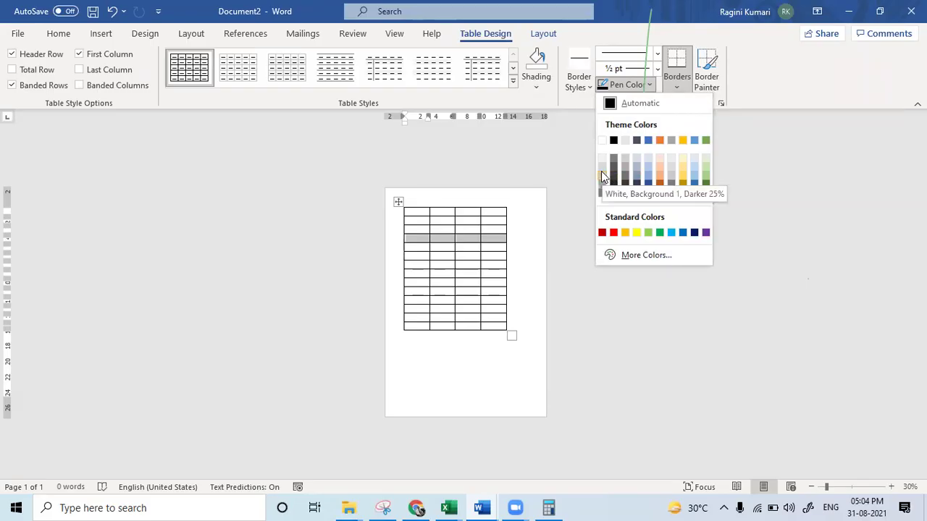
{"action": "left_click", "coordinate": [614, 141]}
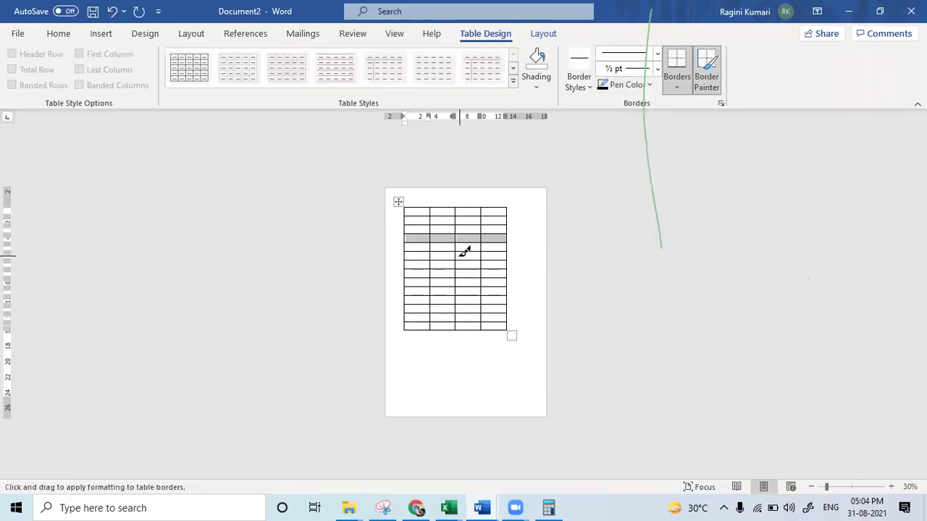
{"action": "left_click", "coordinate": [538, 85]}
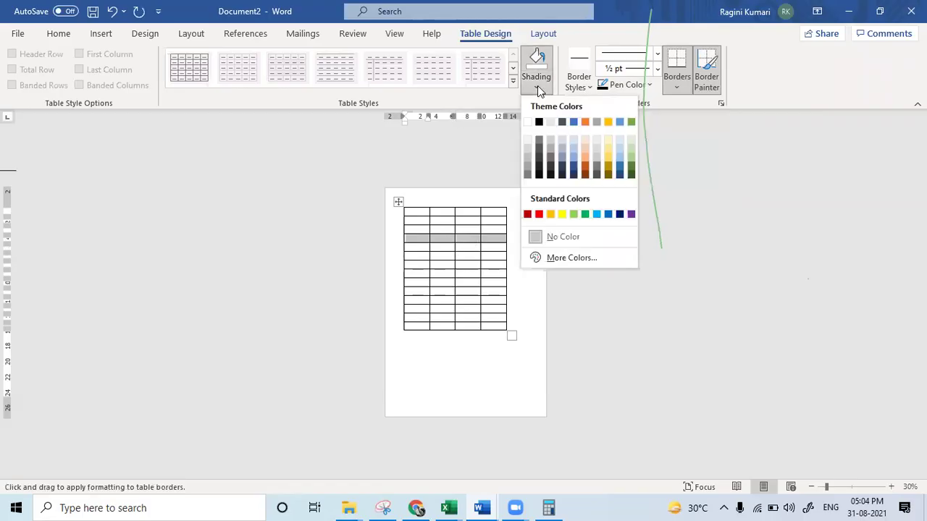
{"action": "left_click", "coordinate": [526, 158]}
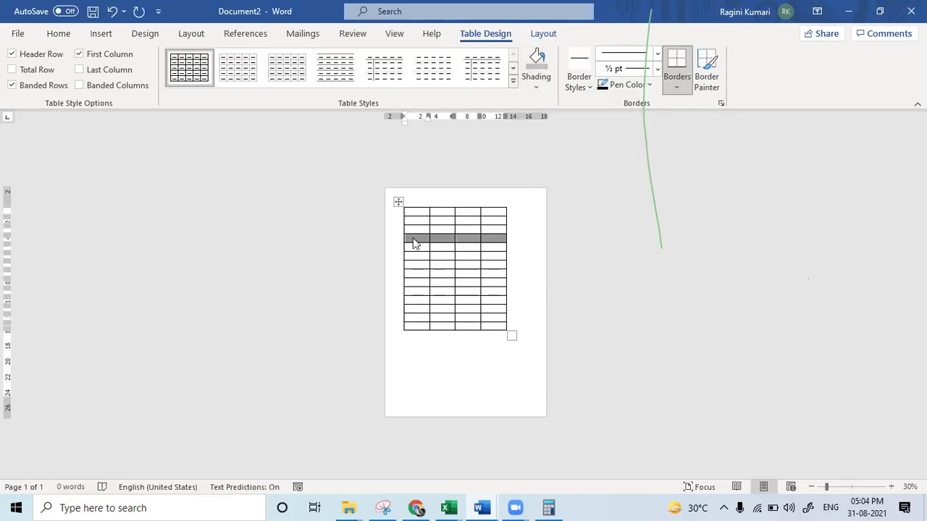
{"action": "scroll", "coordinate": [413, 242], "scroll_direction": "up", "scroll_amount": 4}
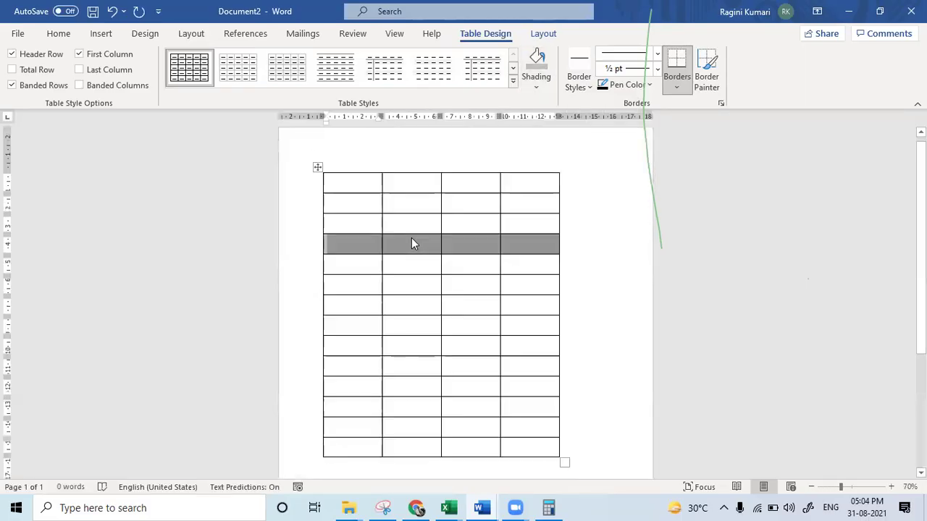
Step: Fill the shaded row's first three cells with the headings Subject, Date and Time, checking the wording against the Google Docs admit card
{"action": "left_click", "coordinate": [367, 246]}
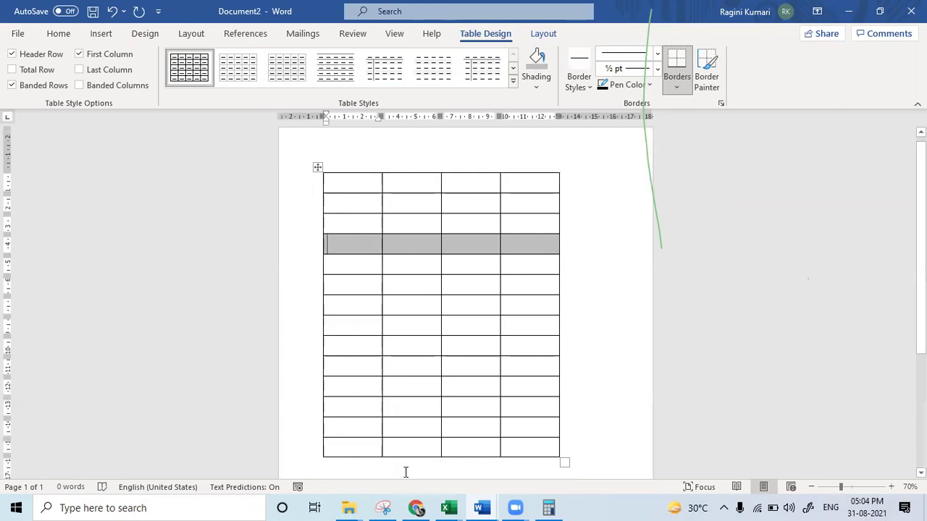
{"action": "left_click", "coordinate": [415, 507]}
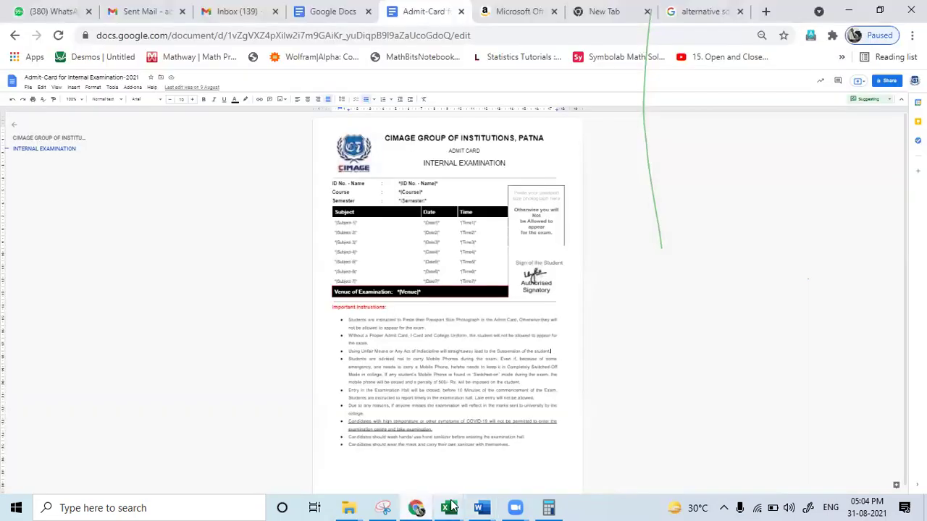
{"action": "mouse_move", "coordinate": [481, 507]}
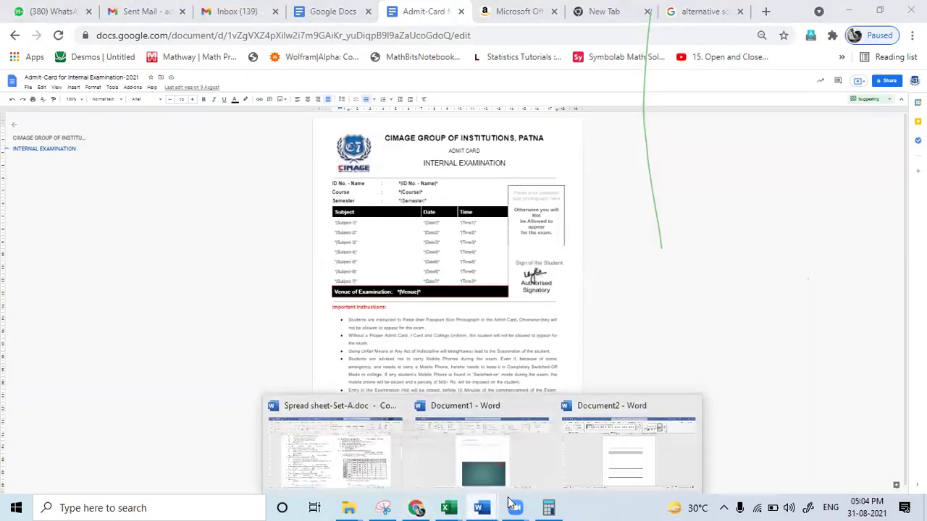
{"action": "left_click", "coordinate": [612, 467]}
{"action": "type", "text": "Subject"}
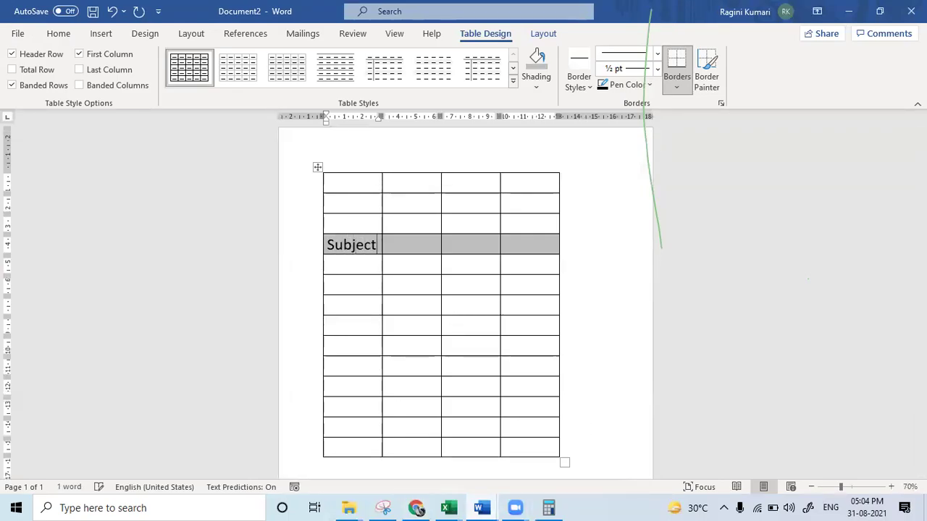
{"action": "left_click", "coordinate": [416, 508]}
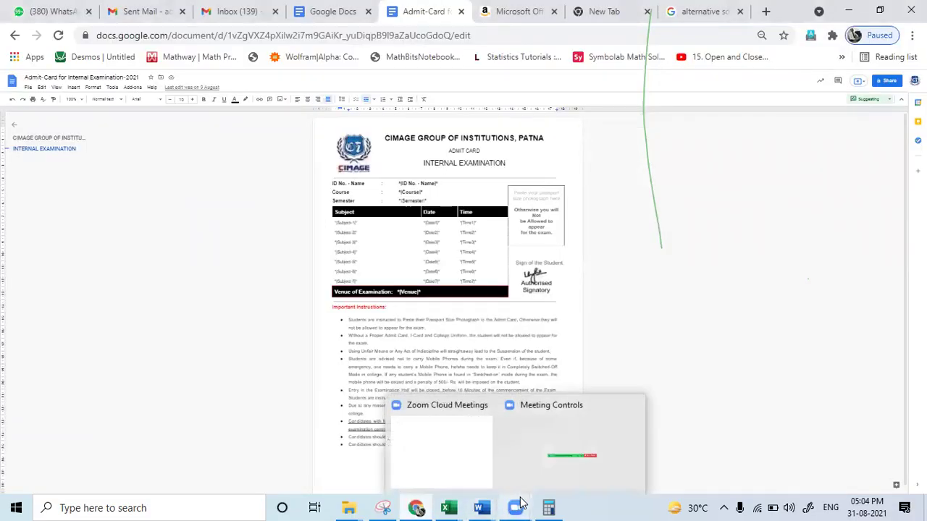
{"action": "left_click", "coordinate": [633, 446]}
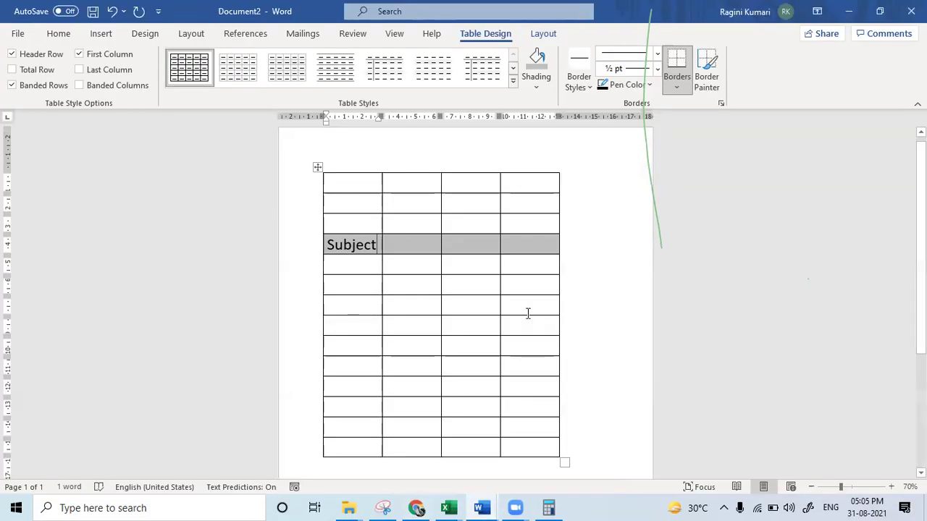
{"action": "left_click", "coordinate": [407, 246]}
{"action": "type", "text": "Date"}
{"action": "key", "text": "Tab"}
{"action": "type", "text": "Time"}
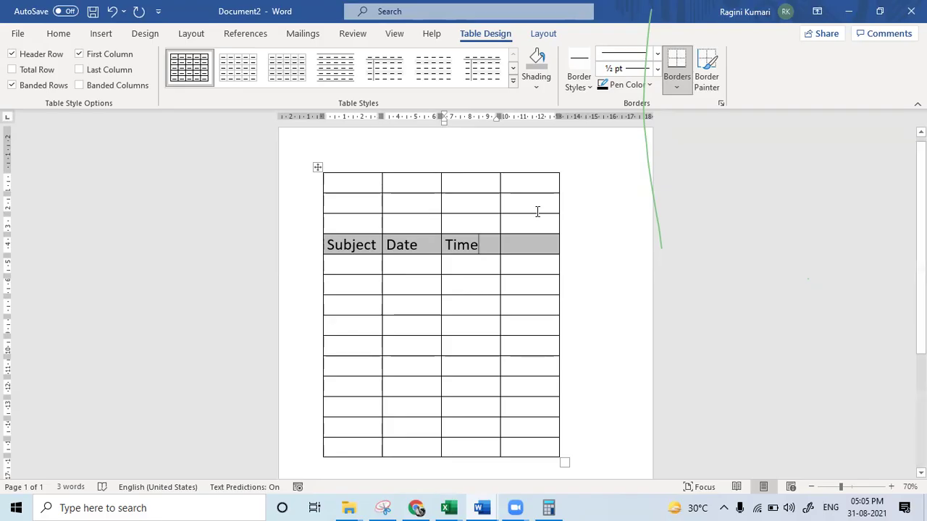
Step: Check the admit card in Google Docs, merge the fourth-column cells from row 2 to row 13 and widen that column to about 7 cm
{"action": "left_click", "coordinate": [533, 239]}
{"action": "left_click", "coordinate": [418, 507]}
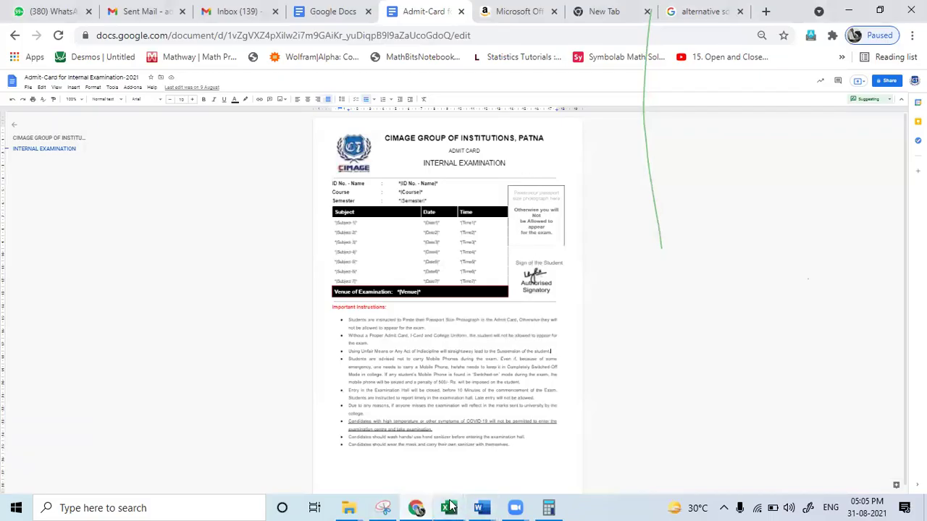
{"action": "mouse_move", "coordinate": [482, 507]}
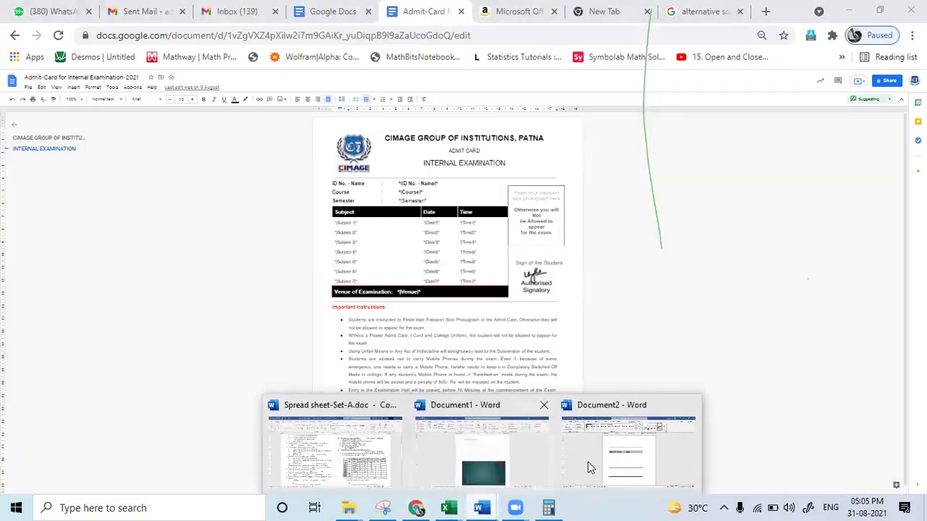
{"action": "left_click", "coordinate": [638, 456]}
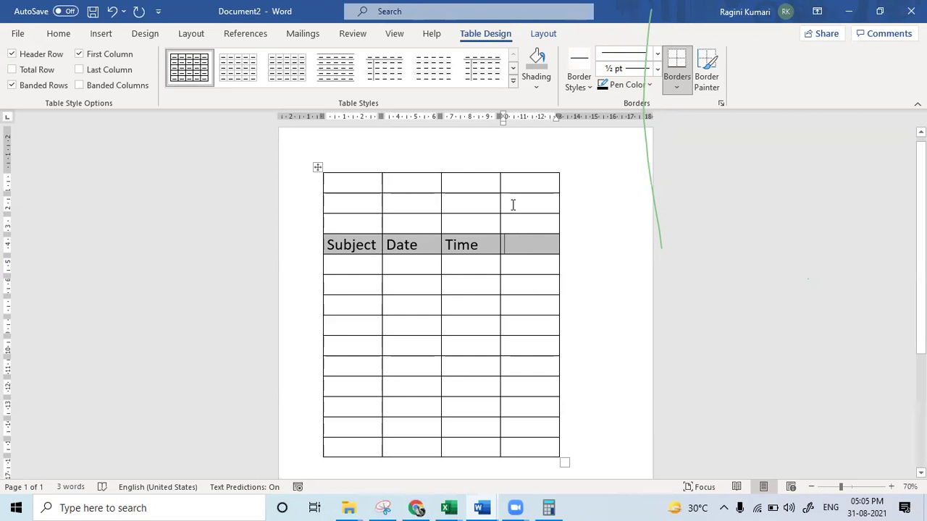
{"action": "mouse_move", "coordinate": [507, 202]}
{"action": "left_mouse_down"}
{"action": "mouse_move", "coordinate": [536, 397]}
{"action": "mouse_move", "coordinate": [527, 451]}
{"action": "mouse_move", "coordinate": [527, 432]}
{"action": "left_mouse_up"}
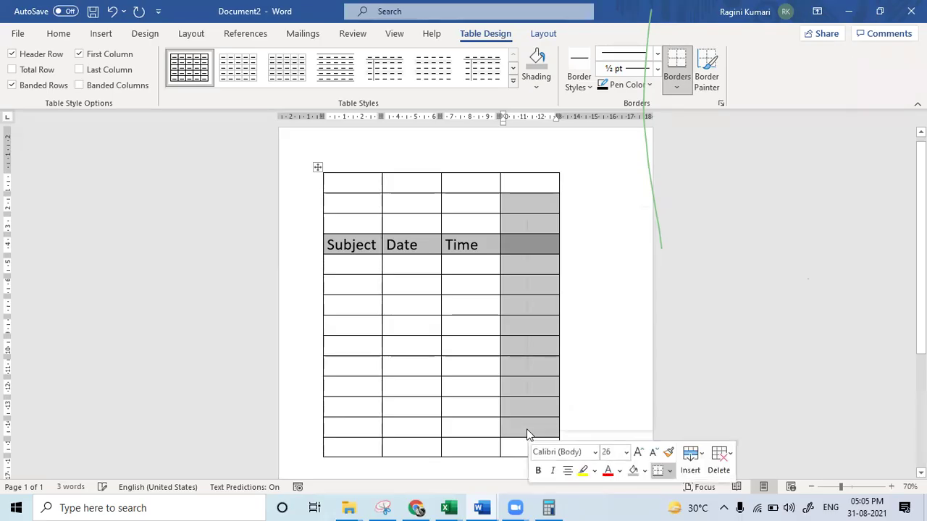
{"action": "right_click", "coordinate": [526, 432]}
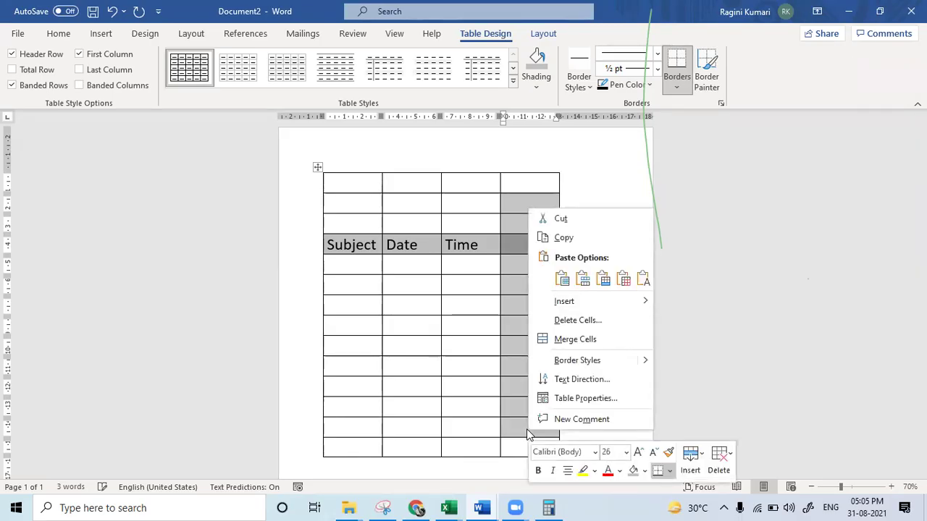
{"action": "left_click", "coordinate": [570, 340]}
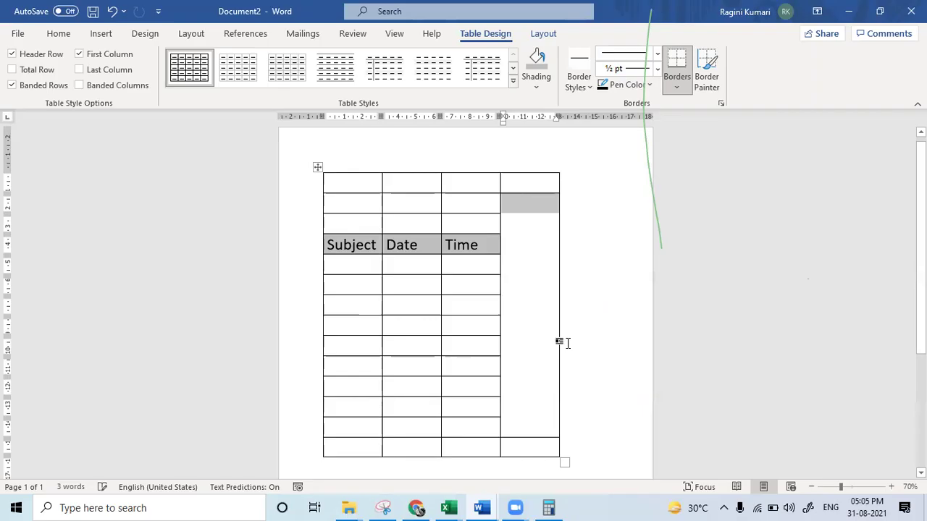
{"action": "left_click_drag", "start_coordinate": [557, 327], "coordinate": [626, 340]}
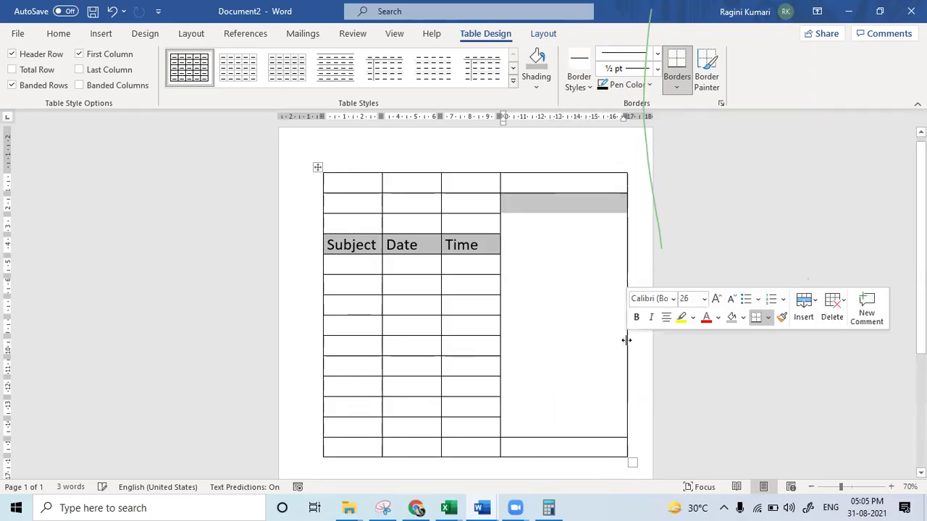
Step: Check the ID, course and semester lines in Google Docs and merge the second and third cells of the Word table's first row
{"action": "left_click", "coordinate": [471, 365]}
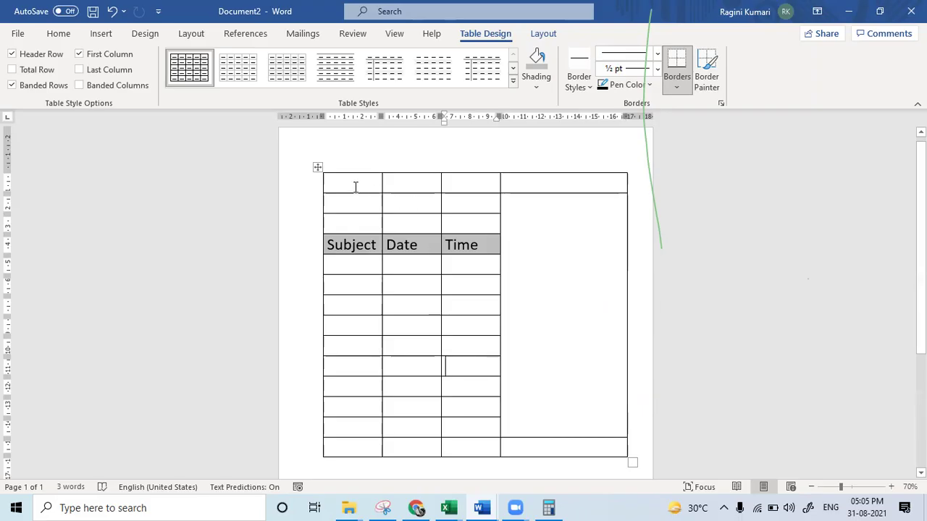
{"action": "left_click_drag", "start_coordinate": [355, 187], "coordinate": [452, 216]}
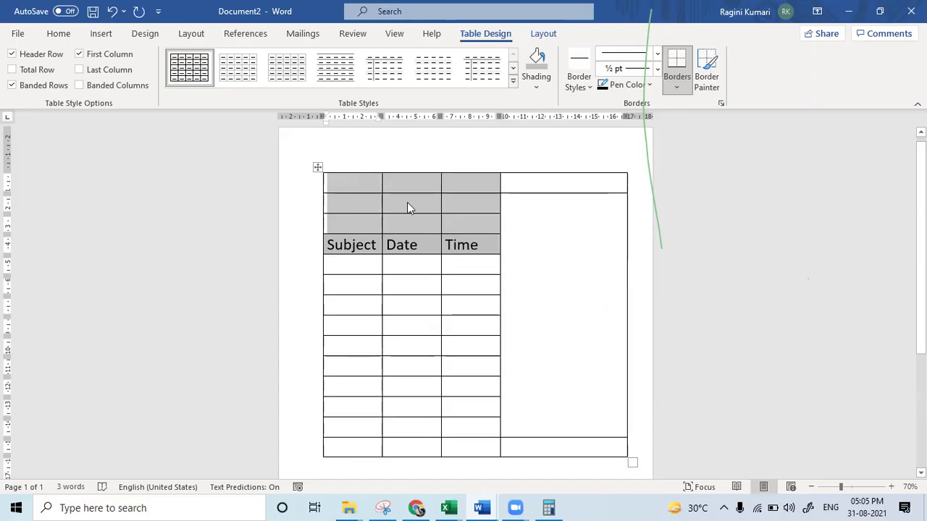
{"action": "left_click", "coordinate": [417, 508]}
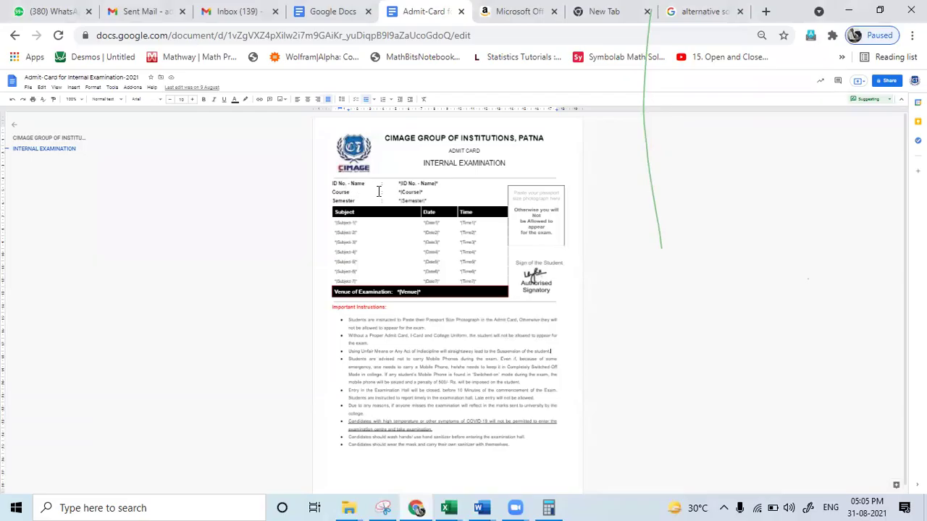
{"action": "left_click", "coordinate": [481, 507]}
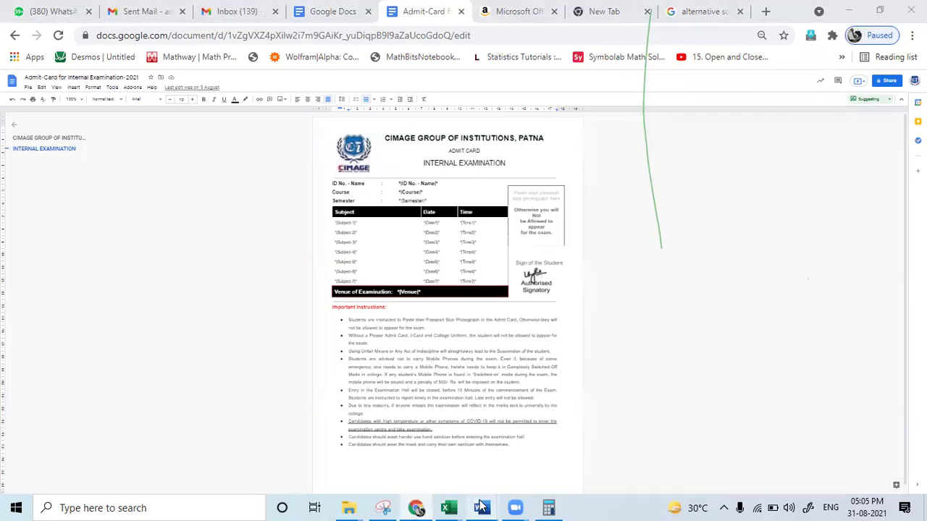
{"action": "left_click", "coordinate": [619, 471]}
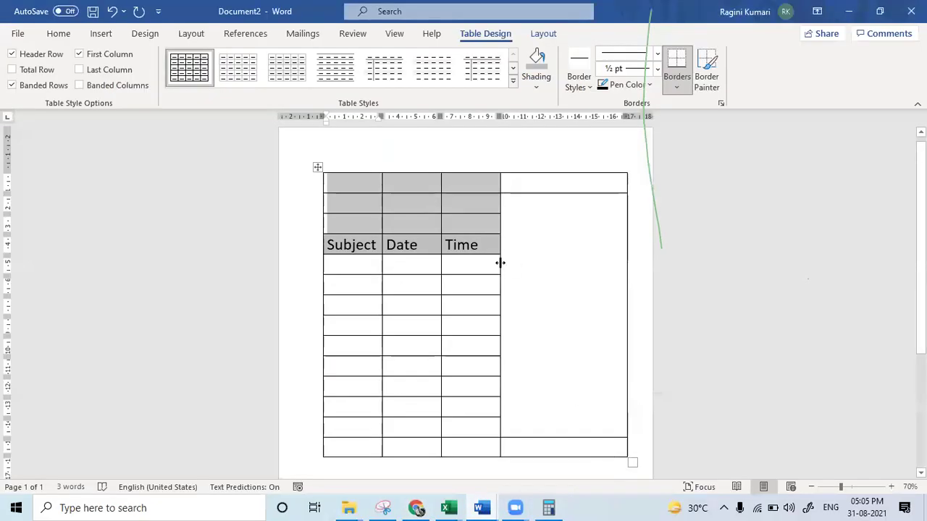
{"action": "left_click", "coordinate": [404, 187]}
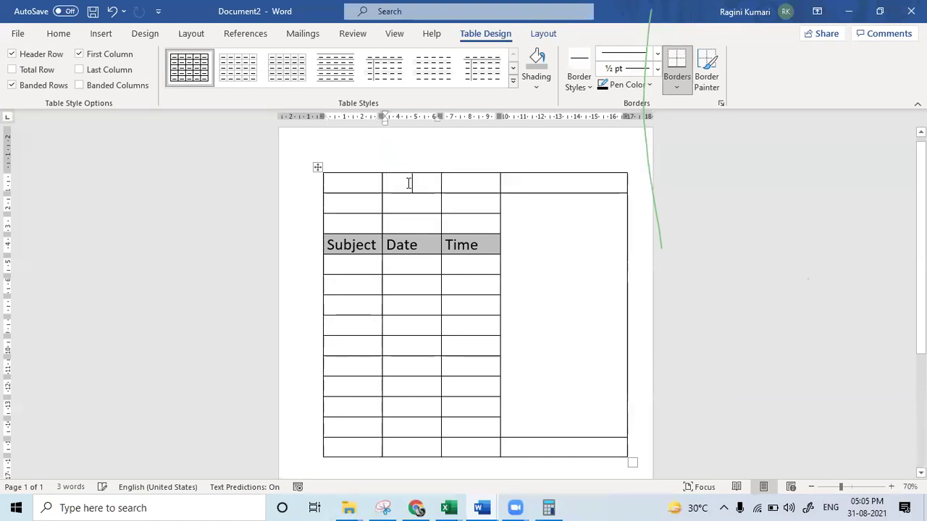
{"action": "left_click_drag", "start_coordinate": [408, 183], "coordinate": [451, 186]}
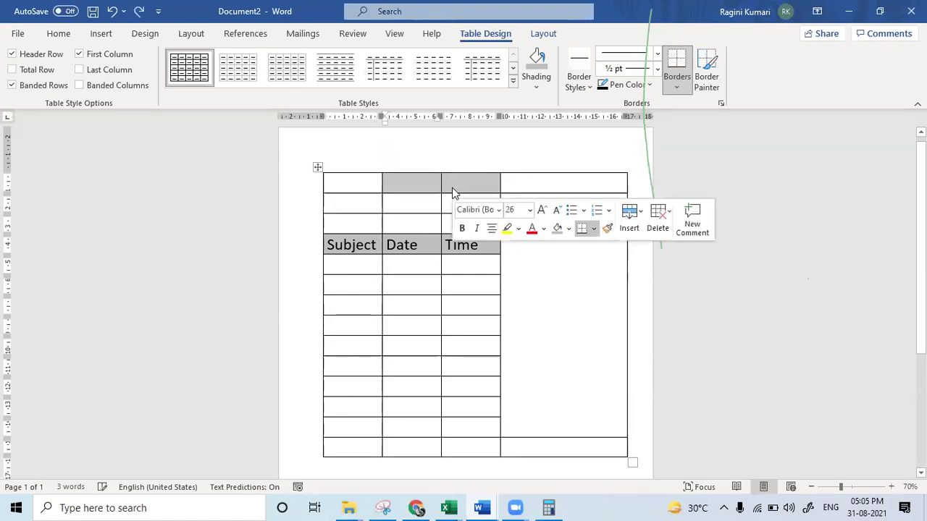
{"action": "right_click", "coordinate": [452, 192]}
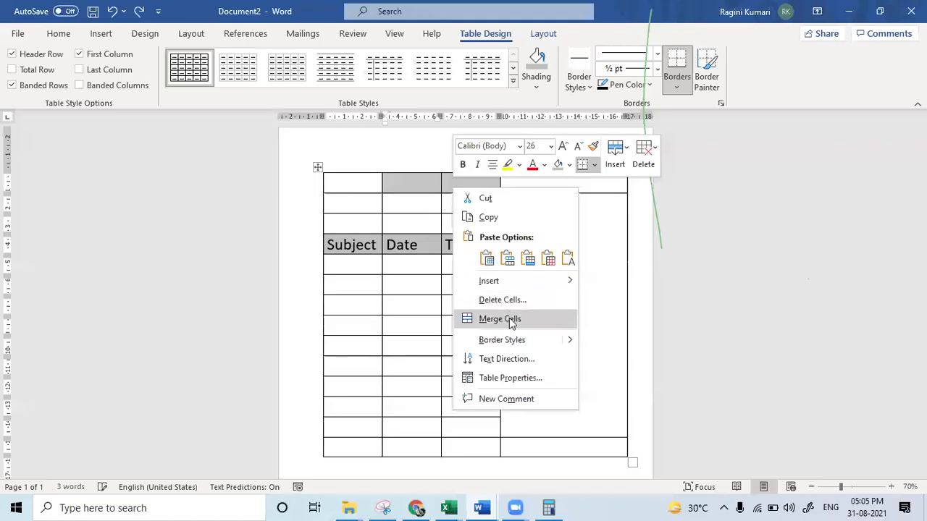
{"action": "left_click", "coordinate": [510, 319]}
Step: Merge the second and third cells in the table's second row, and do the same in the third row
{"action": "left_click_drag", "start_coordinate": [407, 205], "coordinate": [458, 207]}
{"action": "left_click", "coordinate": [458, 205]}
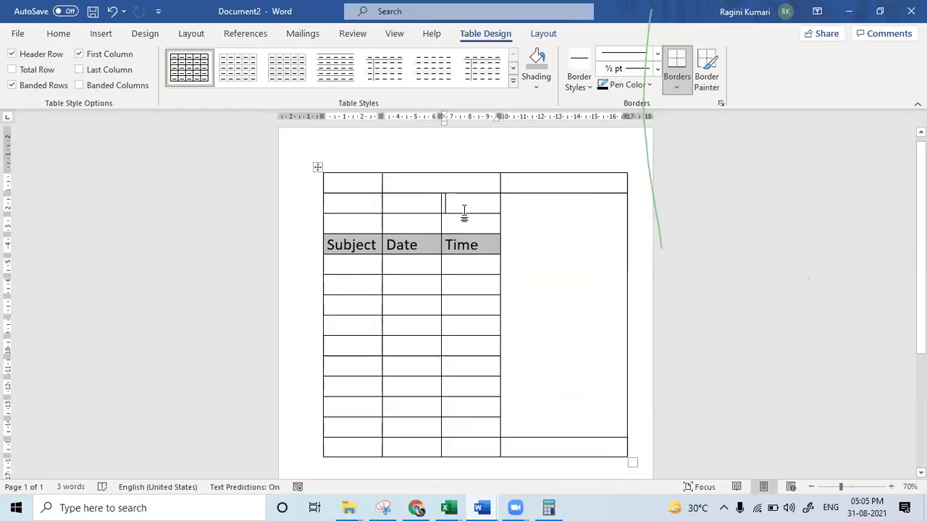
{"action": "left_click_drag", "start_coordinate": [407, 203], "coordinate": [457, 199]}
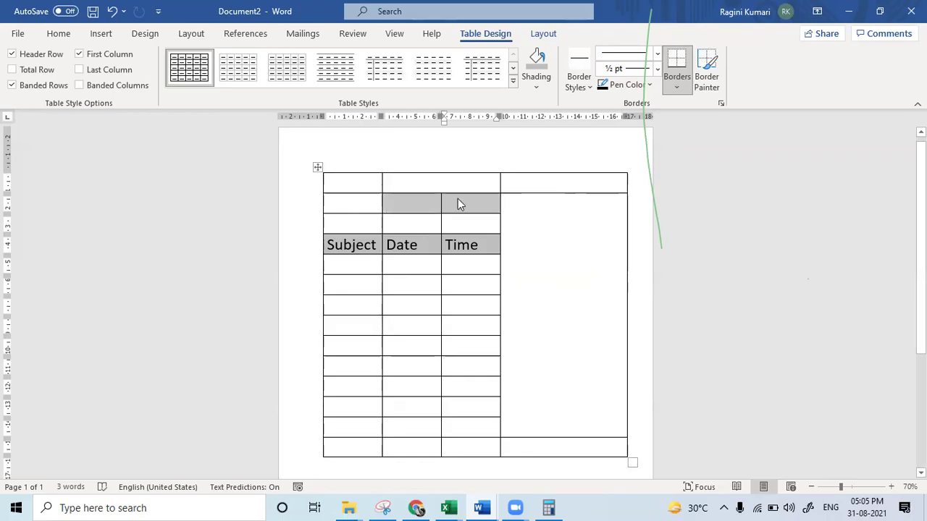
{"action": "right_click", "coordinate": [458, 206]}
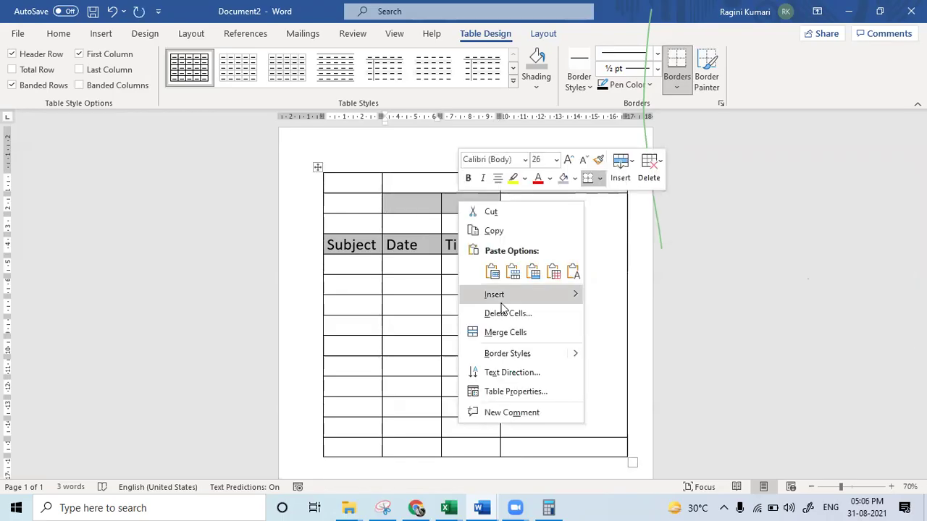
{"action": "left_click", "coordinate": [509, 333]}
{"action": "left_click_drag", "start_coordinate": [408, 227], "coordinate": [462, 225]}
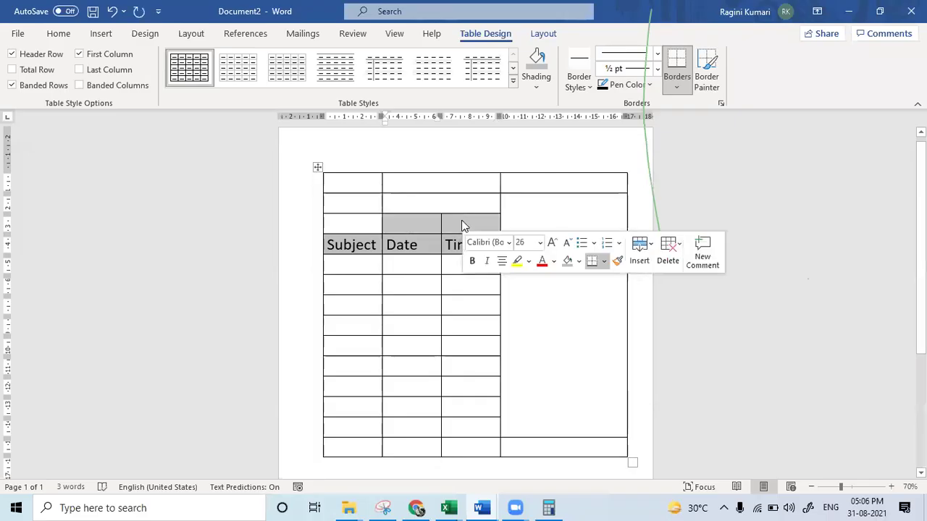
{"action": "right_click", "coordinate": [461, 221]}
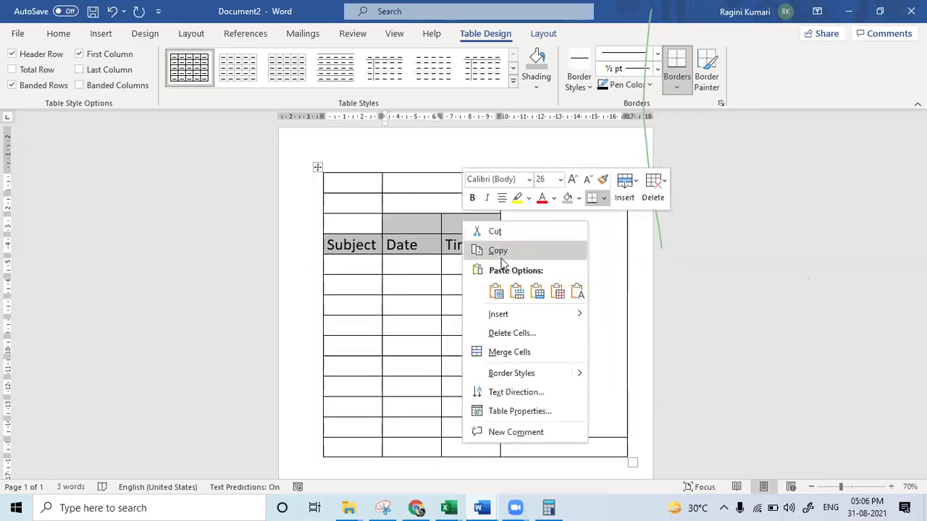
{"action": "left_click", "coordinate": [538, 350]}
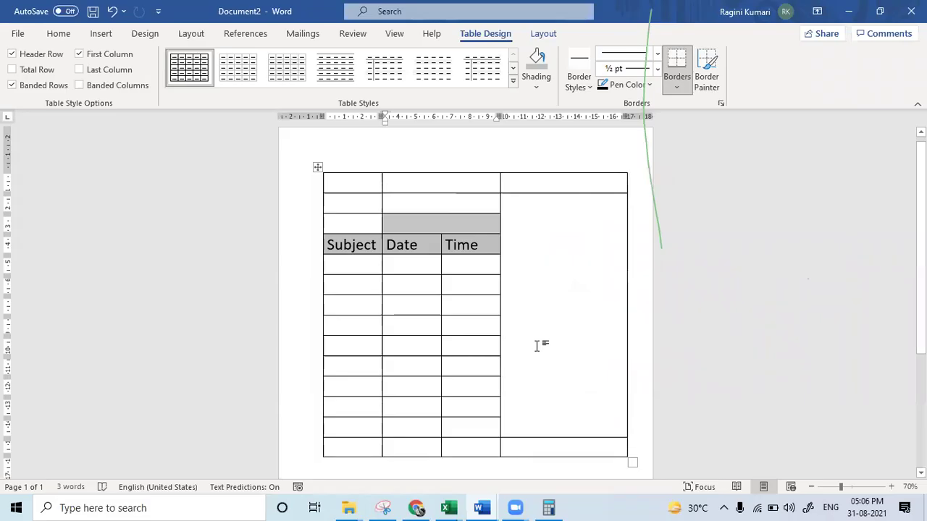
Step: Enter the label ID-Name in the table's first cell and widen the first column to about 4 cm so the label fits on one line
{"action": "left_click", "coordinate": [339, 203]}
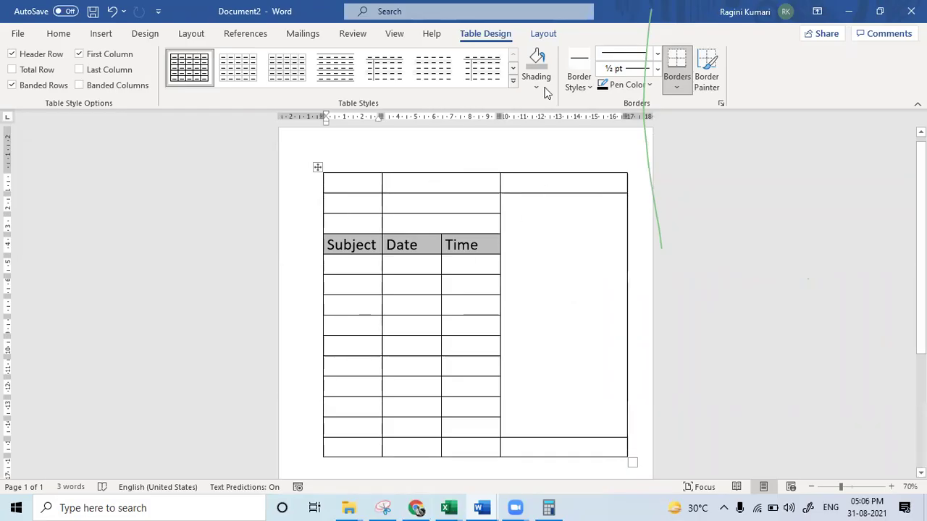
{"action": "left_click", "coordinate": [349, 184]}
{"action": "type", "text": "ID"}
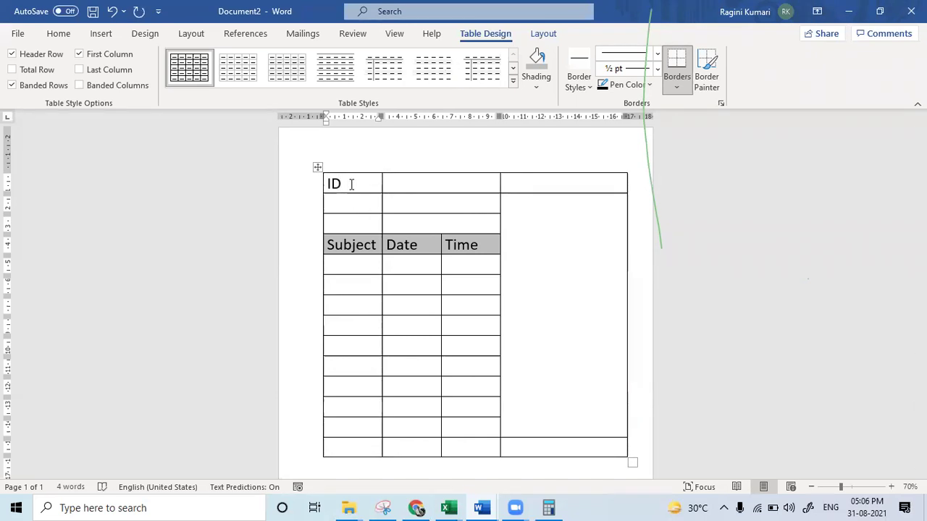
{"action": "type", "text": "-Name"}
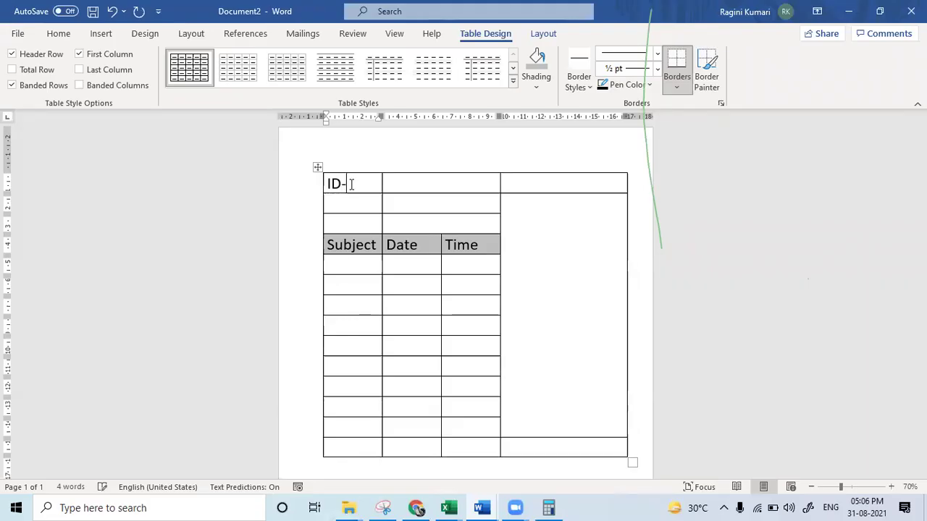
{"action": "key", "text": "Return"}
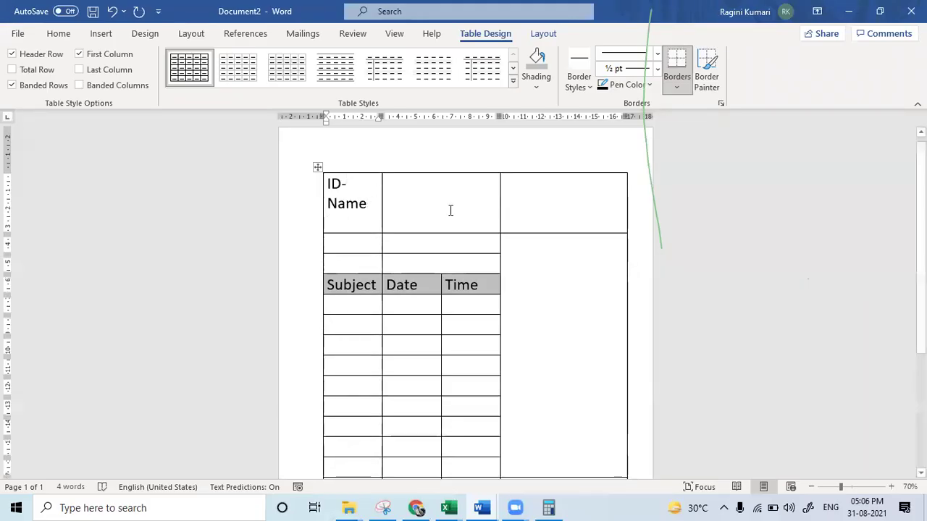
{"action": "left_click_drag", "start_coordinate": [382, 192], "coordinate": [394, 192]}
Step: Label the first cells of the second and third rows Course and Sem
{"action": "left_click", "coordinate": [358, 219]}
{"action": "type", "text": "Course"}
{"action": "key", "text": "Return"}
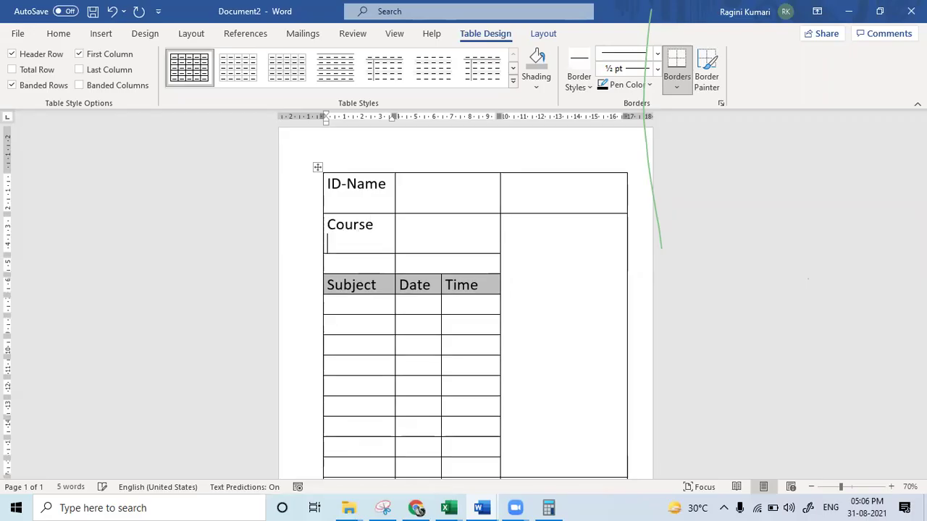
{"action": "key", "text": "BackSpace"}
{"action": "key", "text": "Down"}
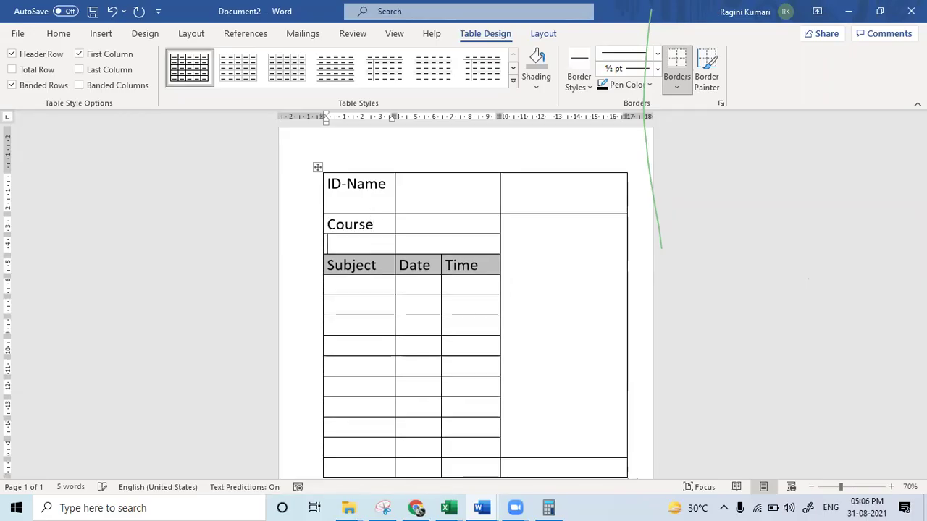
{"action": "type", "text": "Sem"}
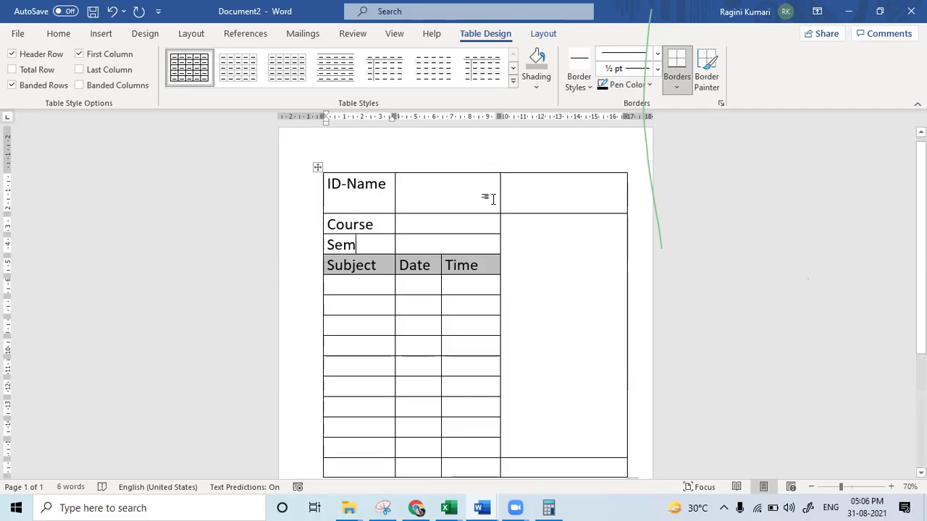
Step: Merge the two blank cells beside ID-Name into one and remove the extra empty line below the ID-Name label
{"action": "left_click_drag", "start_coordinate": [492, 200], "coordinate": [527, 201]}
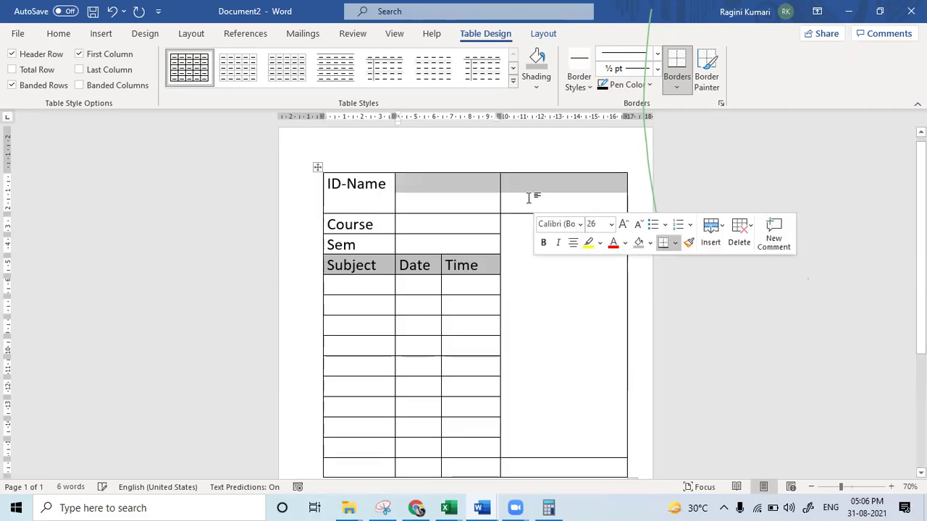
{"action": "right_click", "coordinate": [527, 192]}
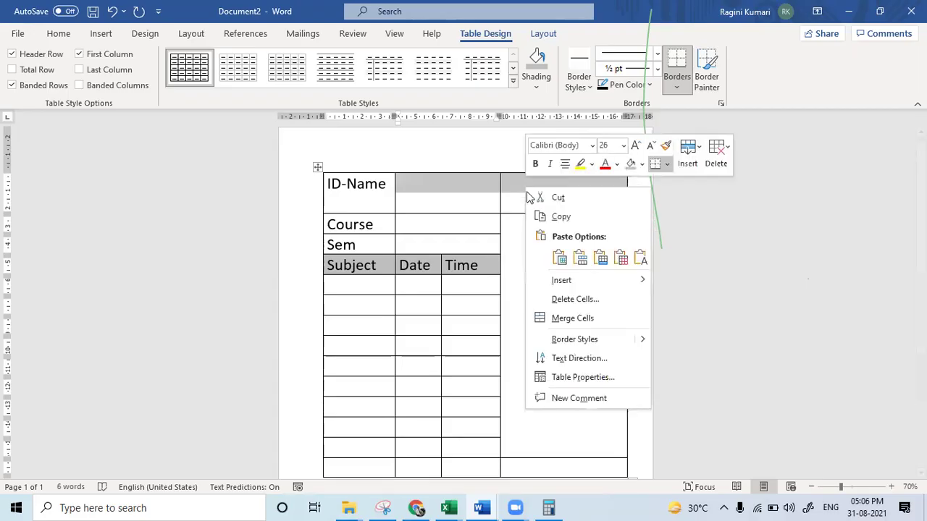
{"action": "left_click", "coordinate": [573, 319]}
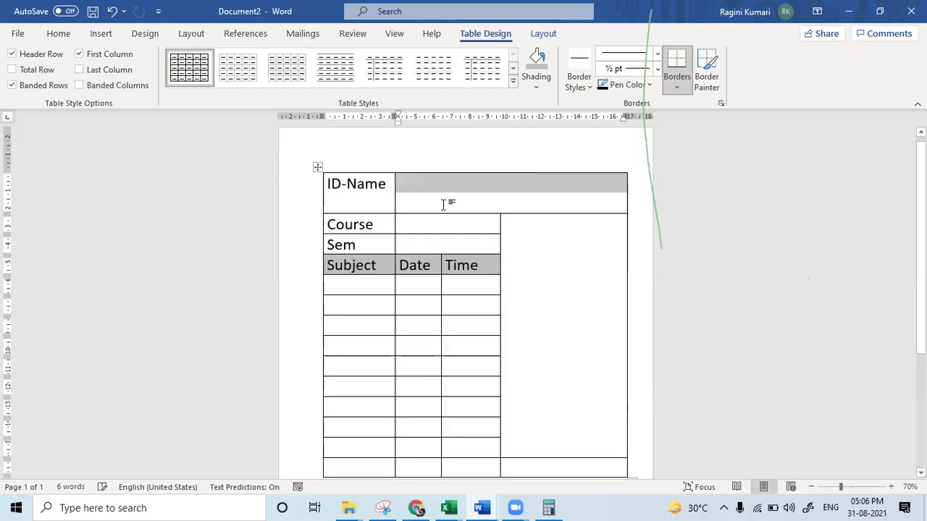
{"action": "left_click", "coordinate": [373, 207]}
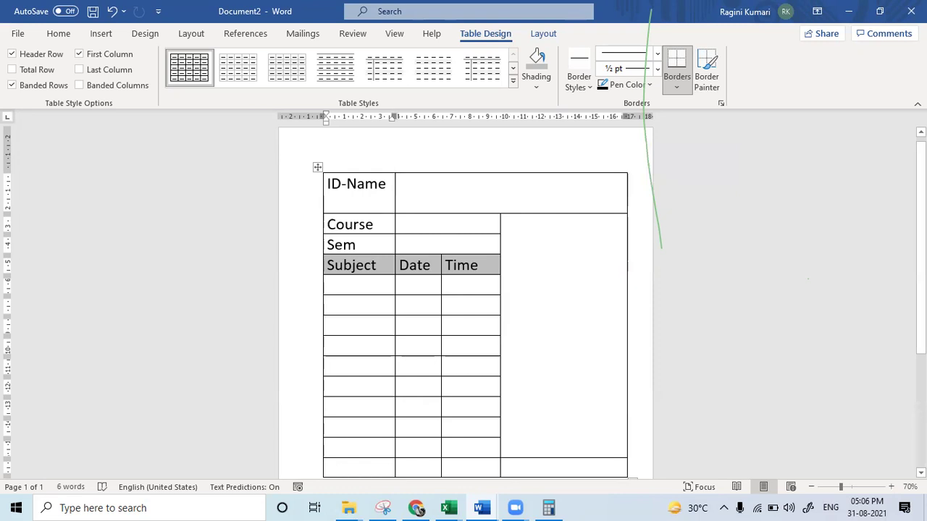
{"action": "key", "text": "ctrl+z"}
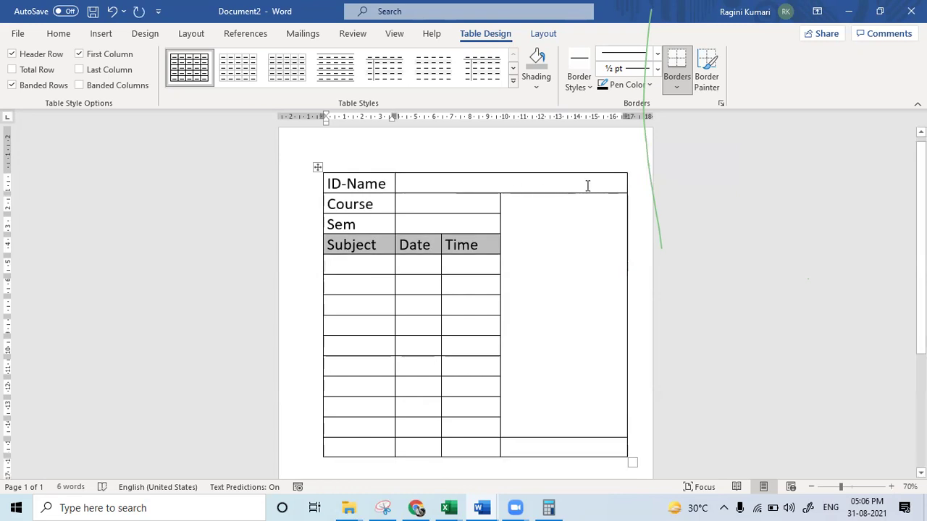
Step: Merge the last row's second to fourth cells and label that row's first cell Venue
{"action": "left_click", "coordinate": [471, 209]}
{"action": "left_click", "coordinate": [464, 227]}
{"action": "left_click_drag", "start_coordinate": [429, 448], "coordinate": [518, 455]}
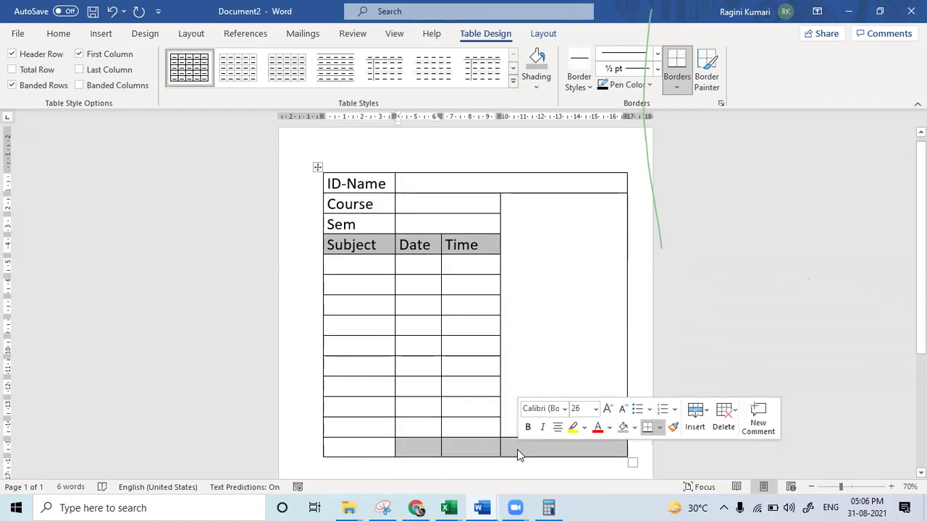
{"action": "right_click", "coordinate": [517, 455]}
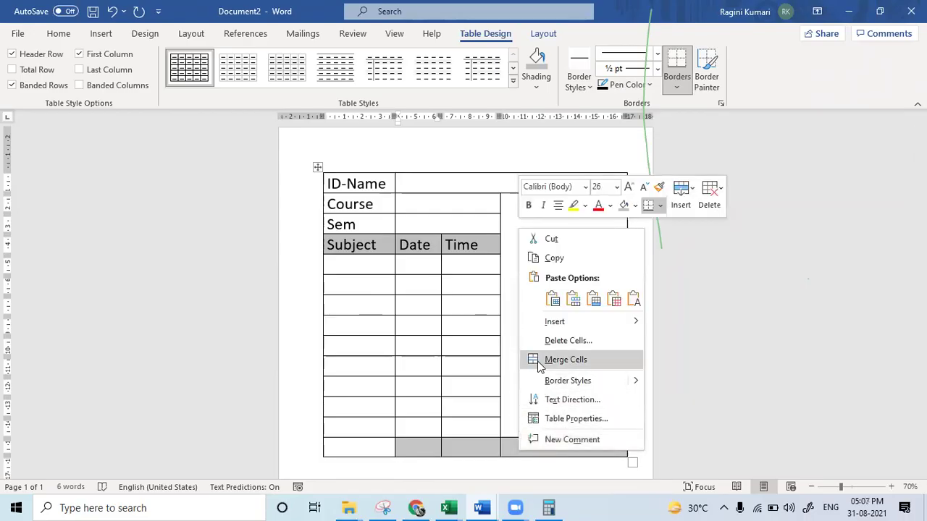
{"action": "left_click", "coordinate": [538, 360]}
{"action": "left_click", "coordinate": [384, 448]}
{"action": "type", "text": "Venue"}
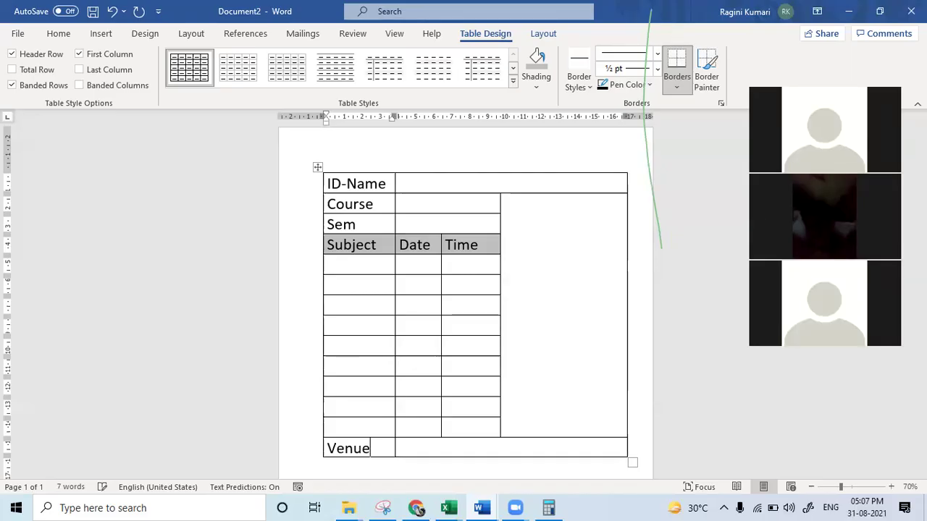
{"action": "left_click", "coordinate": [428, 451]}
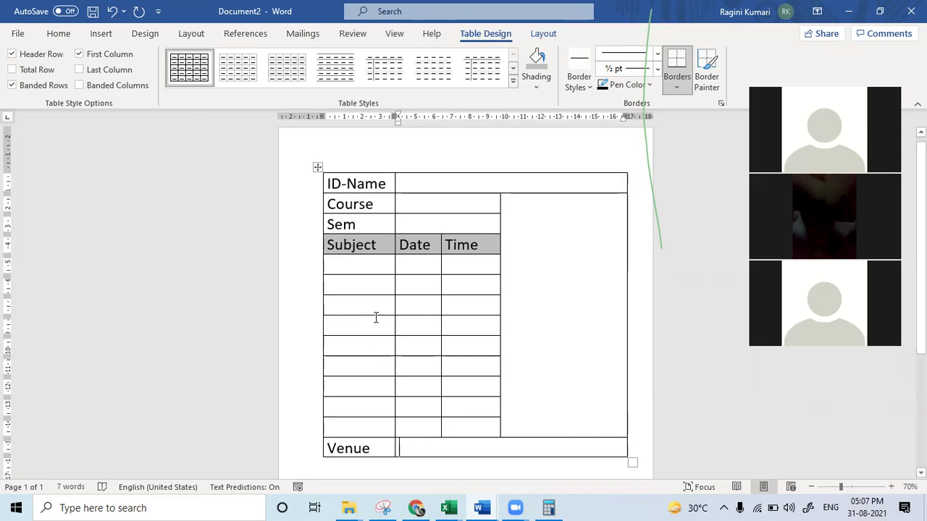
Step: Number the nine rows beneath the Subject heading from 1 to 9
{"action": "left_click", "coordinate": [367, 267]}
{"action": "type", "text": "1"}
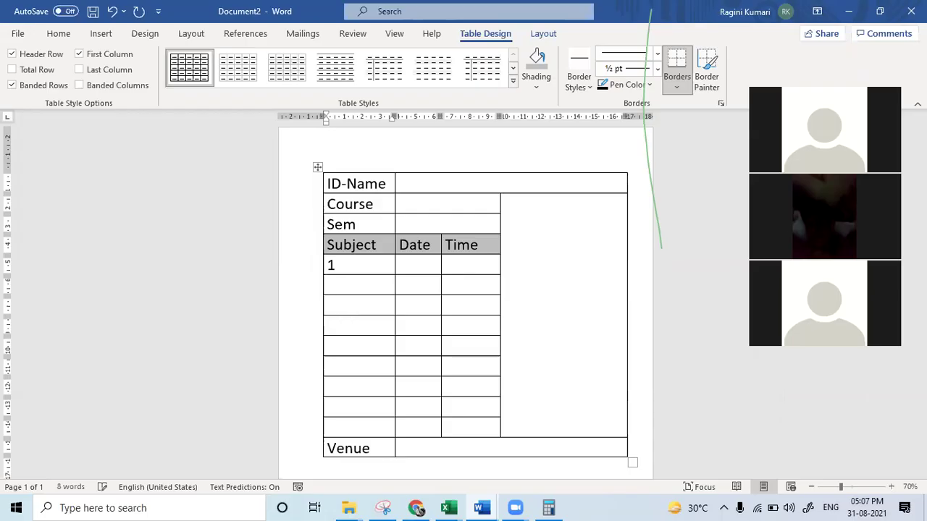
{"action": "key", "text": "Down"}
{"action": "type", "text": "3"}
{"action": "key", "text": "Down"}
{"action": "type", "text": "4"}
{"action": "key", "text": "Down"}
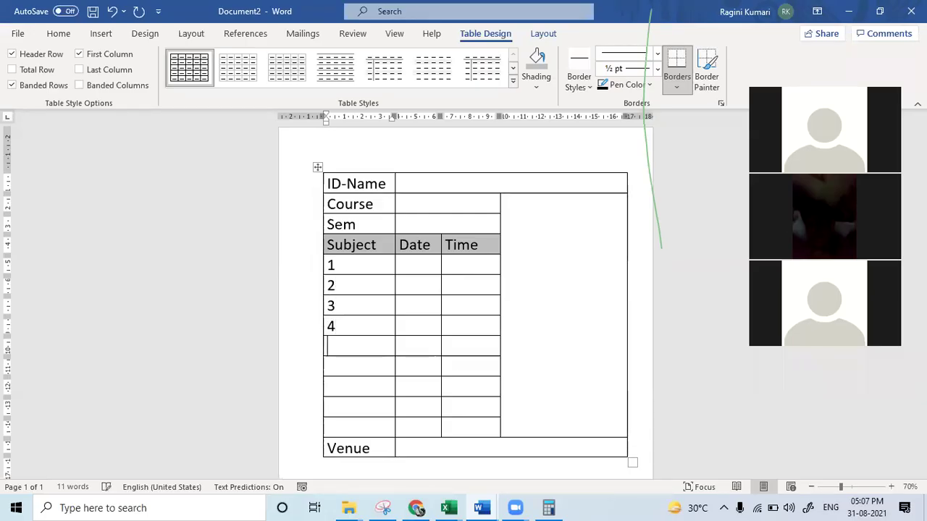
{"action": "type", "text": "5"}
{"action": "key", "text": "Down"}
{"action": "type", "text": "6"}
{"action": "key", "text": "Down"}
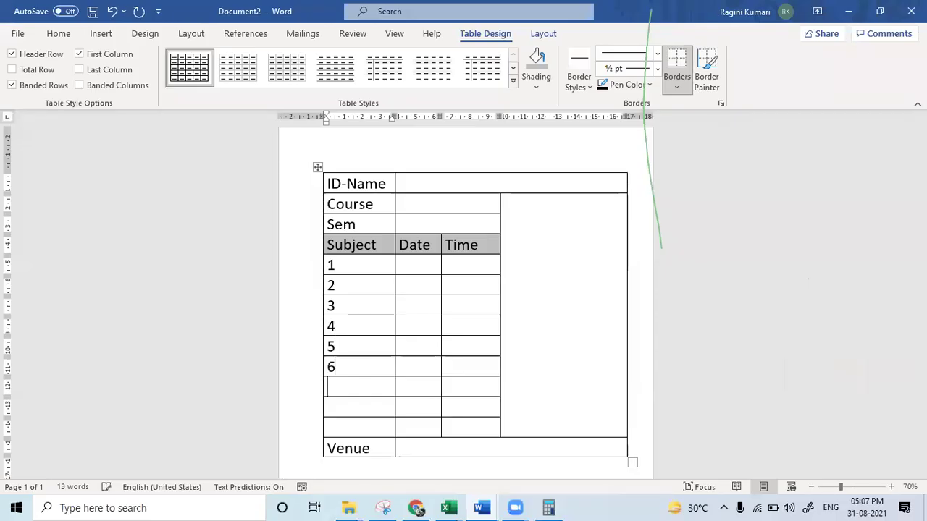
{"action": "type", "text": "7"}
{"action": "key", "text": "Down"}
{"action": "type", "text": "8"}
{"action": "key", "text": "Down"}
{"action": "type", "text": "9"}
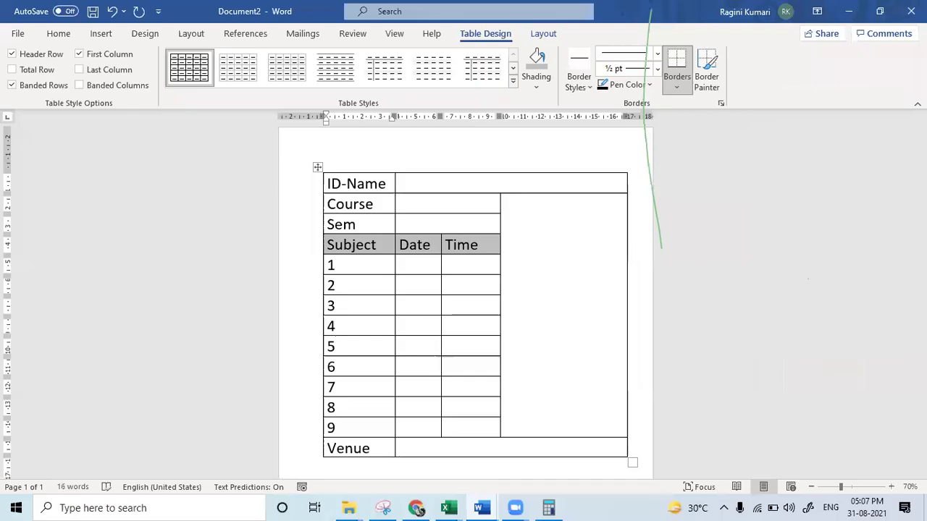
Step: Delete the entire table row numbered 9, moving the Delete Cells dialog clear of the table
{"action": "left_click", "coordinate": [430, 341]}
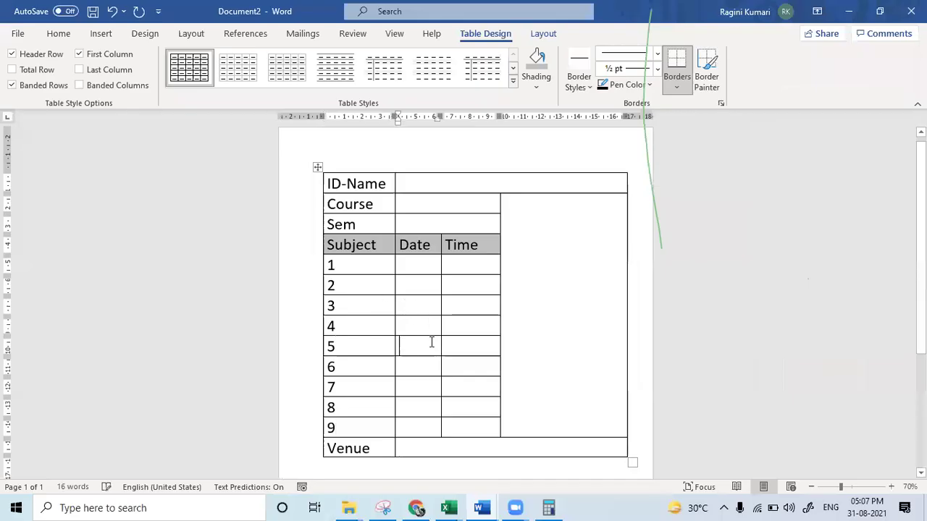
{"action": "left_click", "coordinate": [324, 429]}
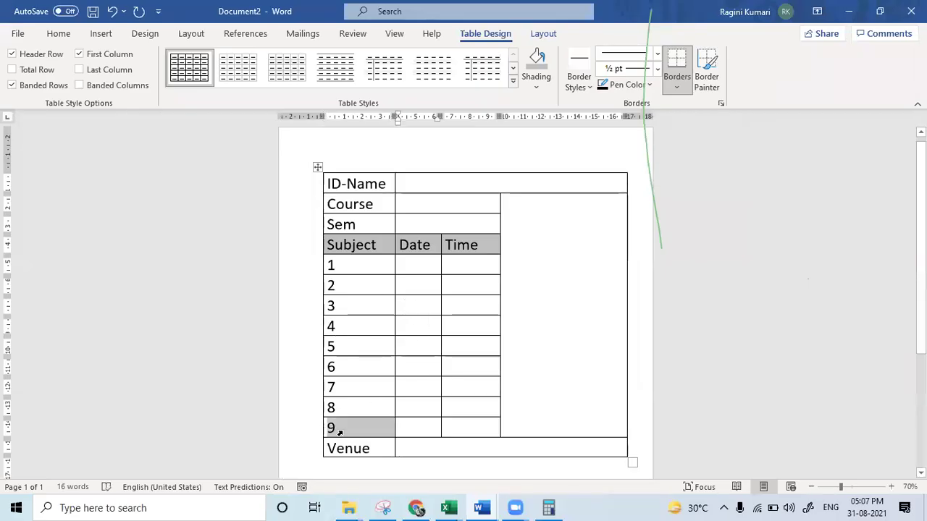
{"action": "right_click", "coordinate": [354, 440]}
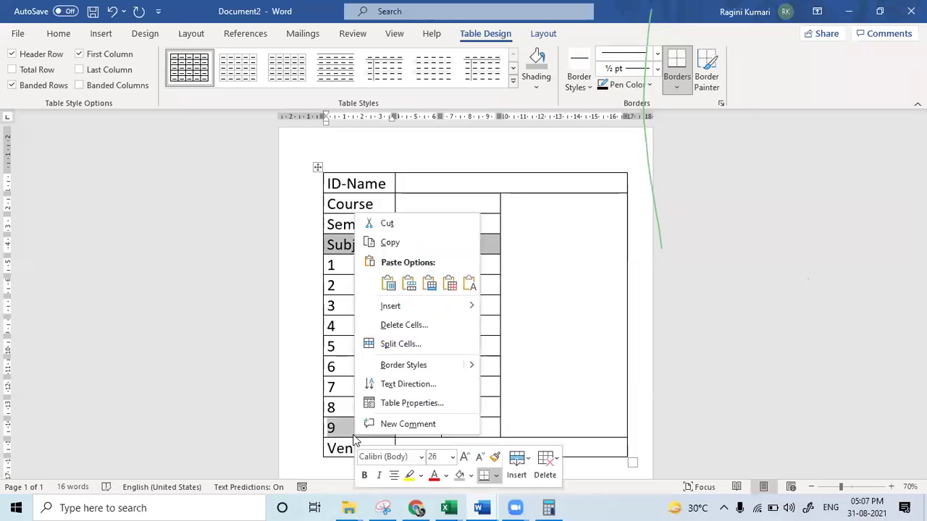
{"action": "left_click", "coordinate": [399, 328]}
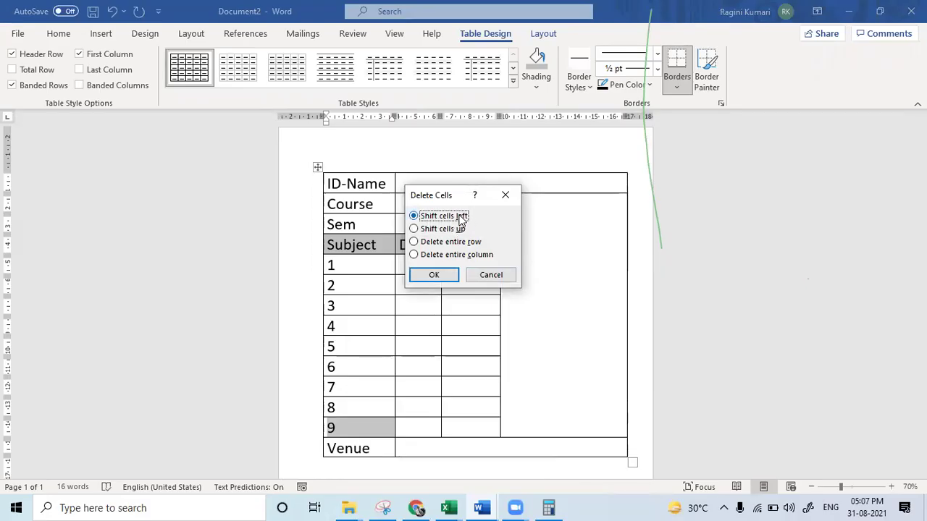
{"action": "left_click_drag", "start_coordinate": [446, 205], "coordinate": [646, 309]}
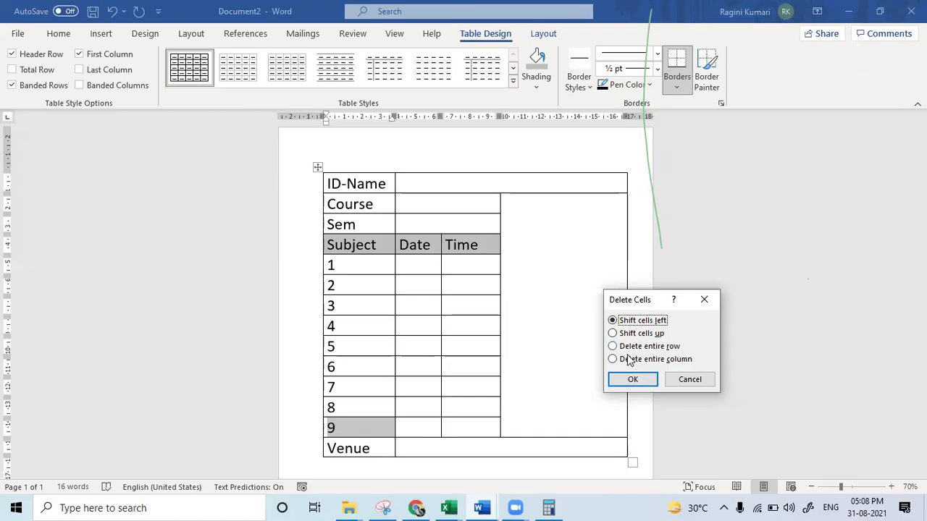
{"action": "left_click", "coordinate": [612, 347]}
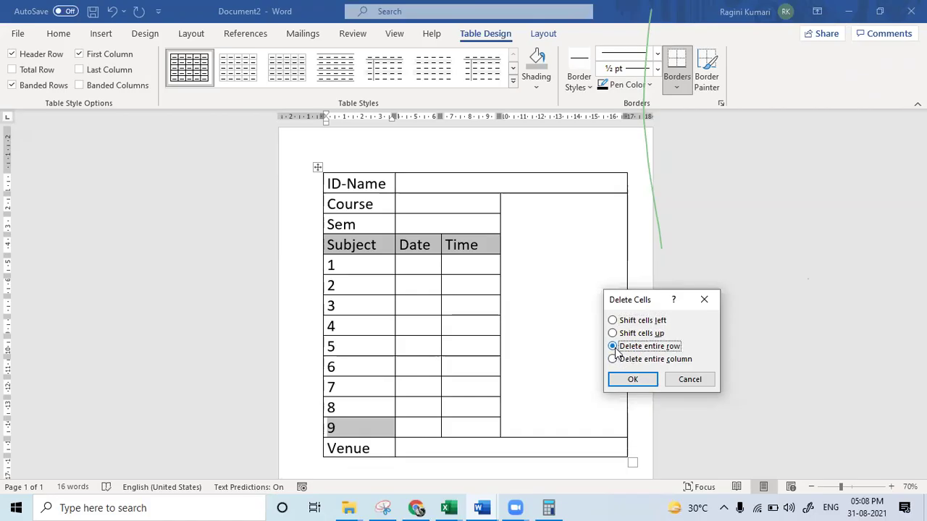
{"action": "left_click", "coordinate": [630, 380]}
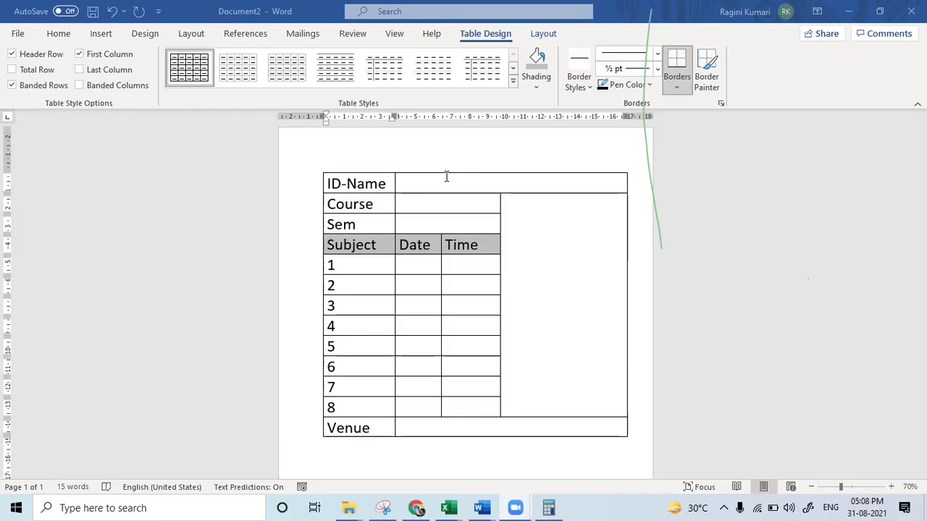
Step: Shrink the Word window and move it aside so the Google Docs admit card can be compared with the table
{"action": "left_click", "coordinate": [879, 11]}
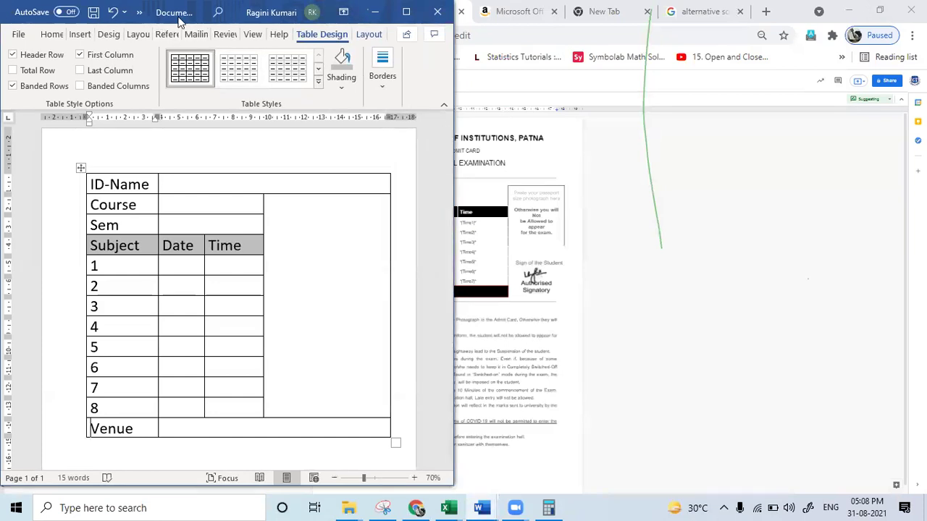
{"action": "left_click_drag", "start_coordinate": [179, 22], "coordinate": [723, 58]}
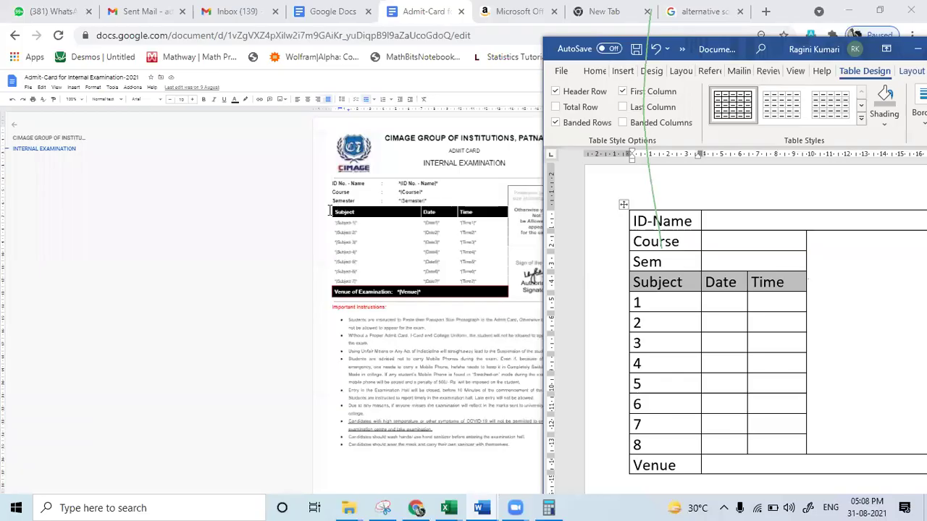
Step: Shrink the browser window showing the admit card and place it next to the Word table for comparison
{"action": "left_click", "coordinate": [119, 332]}
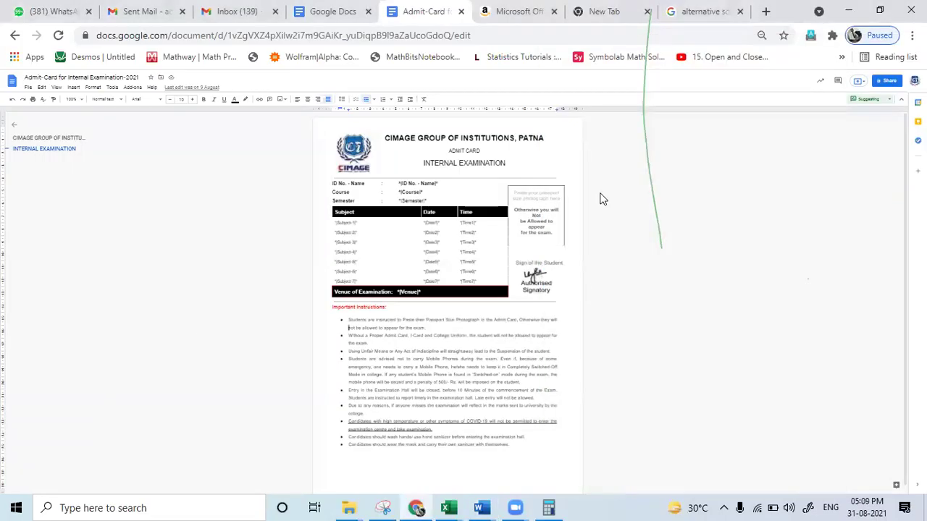
{"action": "left_click", "coordinate": [879, 11]}
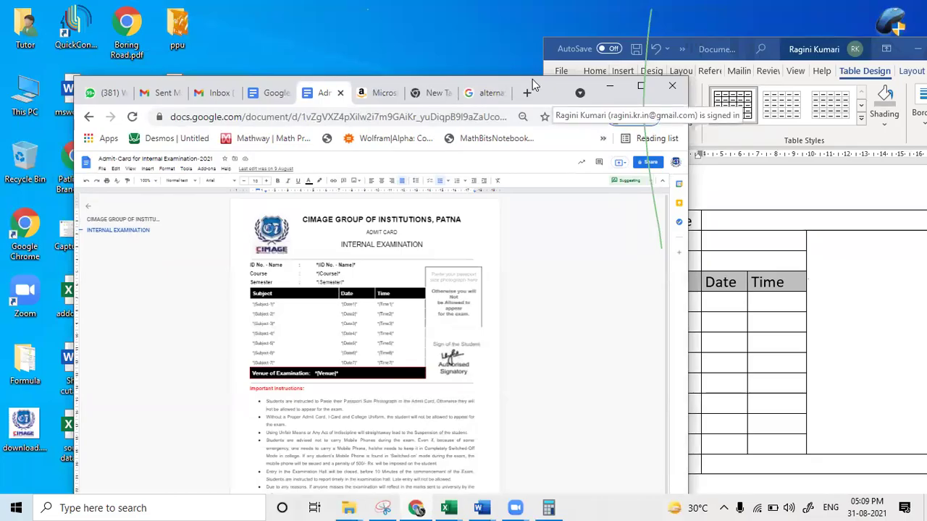
{"action": "left_click_drag", "start_coordinate": [532, 84], "coordinate": [439, 10]}
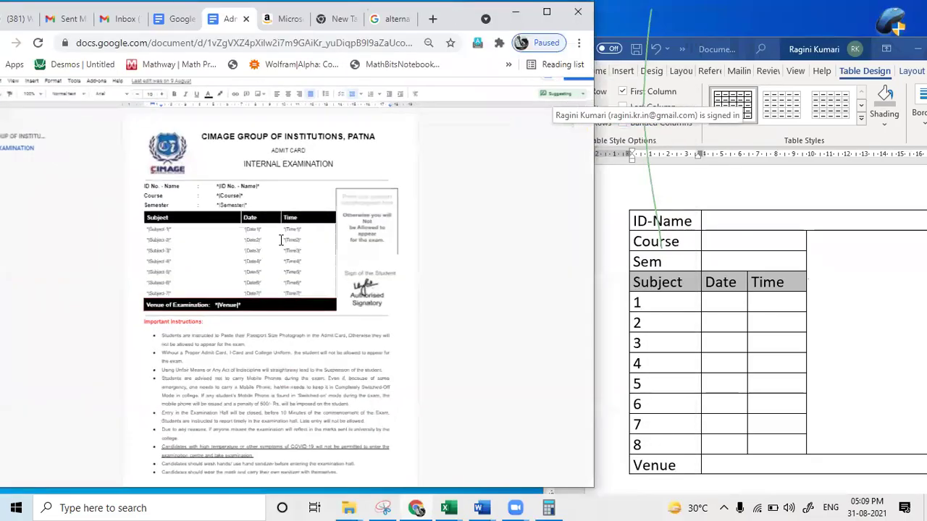
{"action": "left_click", "coordinate": [726, 330]}
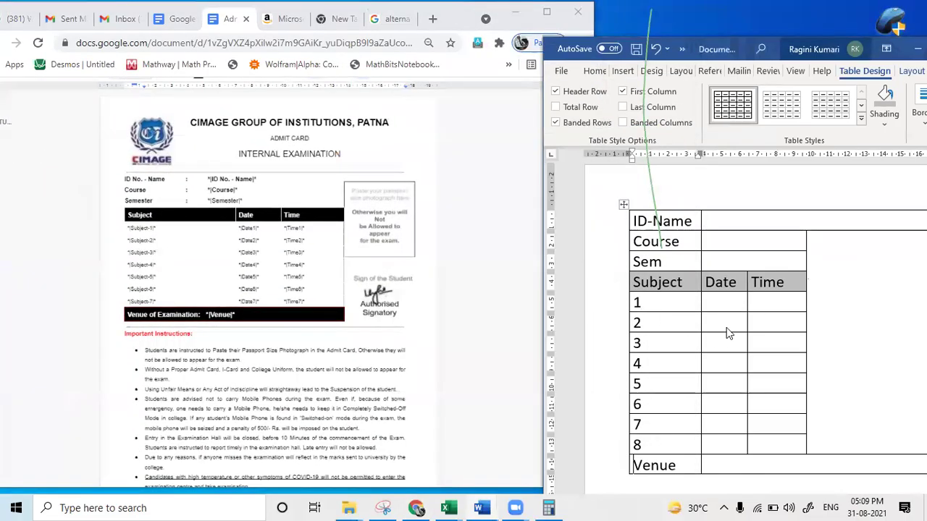
Step: Shift the Word window so that the table's full width shows beside the reference admit card
{"action": "scroll", "coordinate": [727, 327], "scroll_direction": "down", "scroll_amount": 3, "text": "ctrl"}
{"action": "scroll", "coordinate": [726, 328], "scroll_direction": "down", "scroll_amount": 2, "text": "ctrl"}
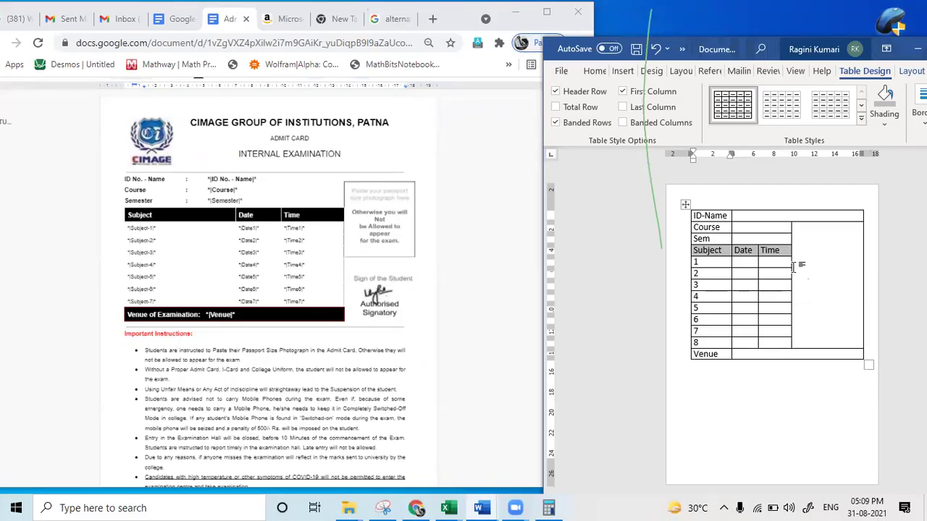
{"action": "left_click", "coordinate": [753, 202]}
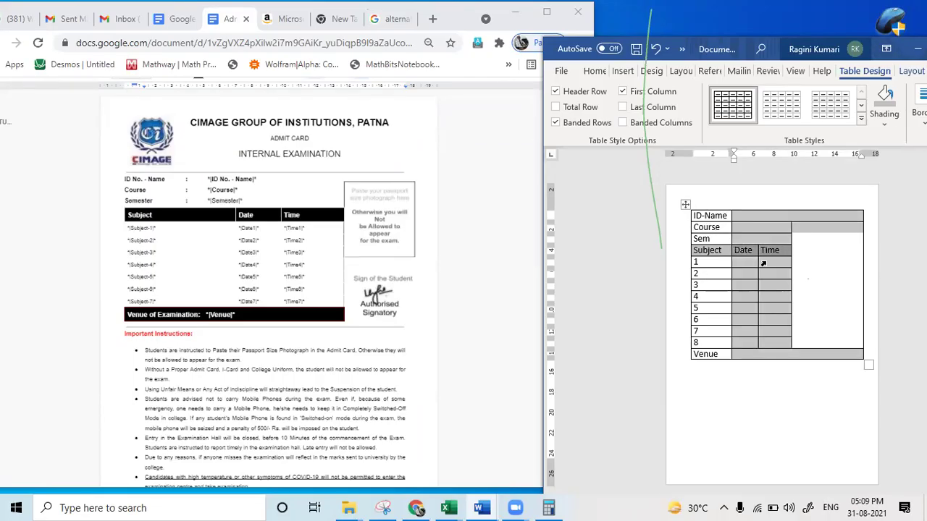
{"action": "scroll", "coordinate": [766, 261], "scroll_direction": "up", "scroll_amount": 2}
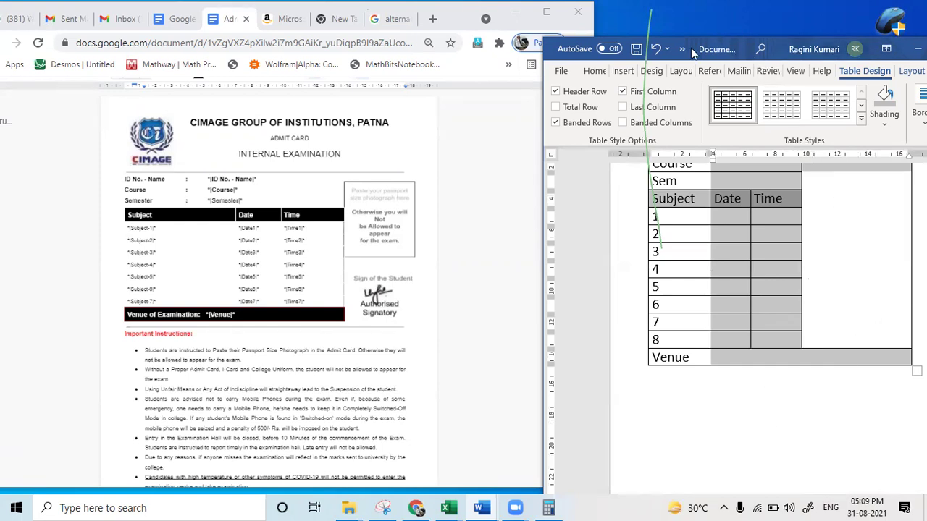
{"action": "left_click_drag", "start_coordinate": [691, 48], "coordinate": [645, 50]}
{"action": "left_click", "coordinate": [869, 269]}
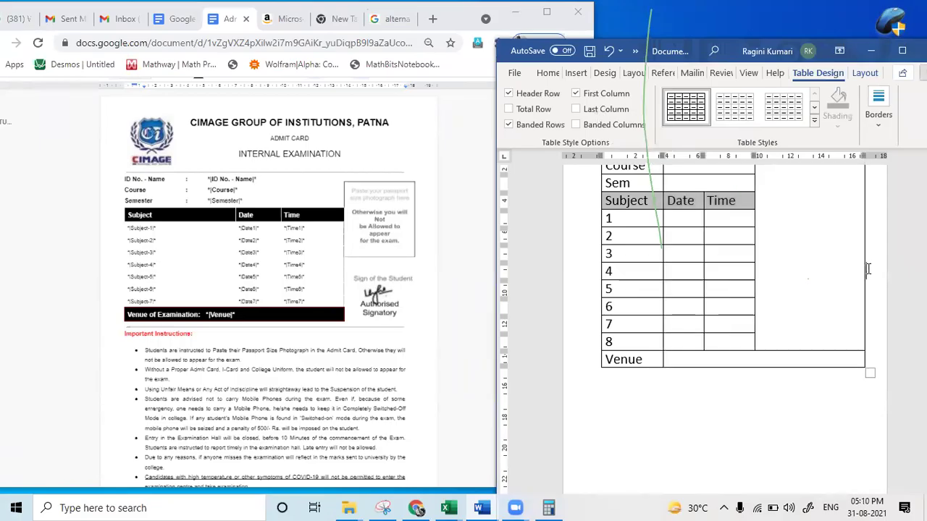
{"action": "scroll", "coordinate": [869, 269], "scroll_direction": "up", "scroll_amount": 1}
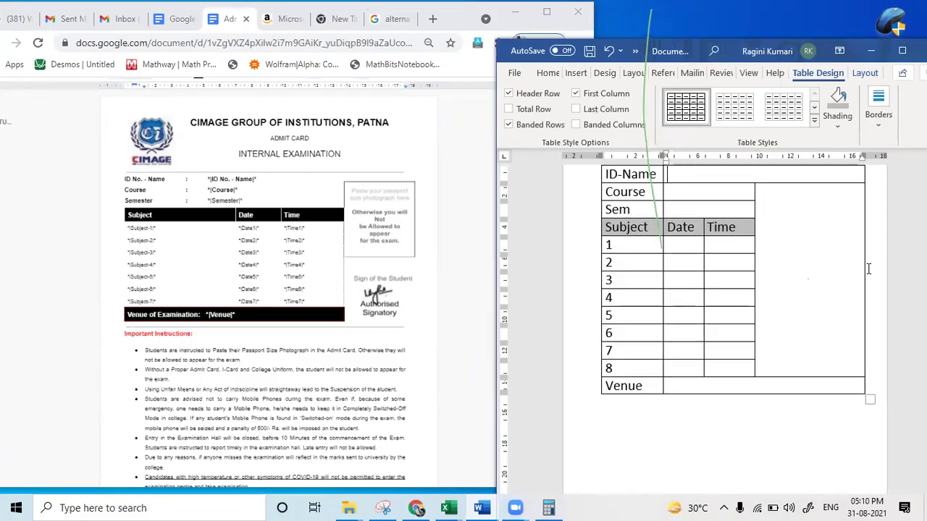
Step: Maximize the Word window and move the table down to leave blank space above it, comparing the layout with the admit card
{"action": "key", "text": "Left"}
{"action": "key", "text": "Left"}
{"action": "key", "text": "Left"}
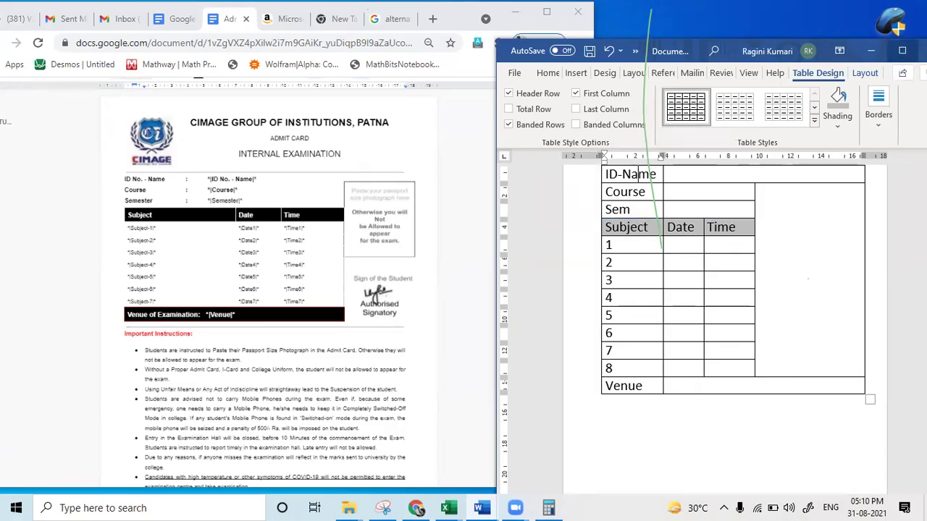
{"action": "left_click", "coordinate": [902, 51]}
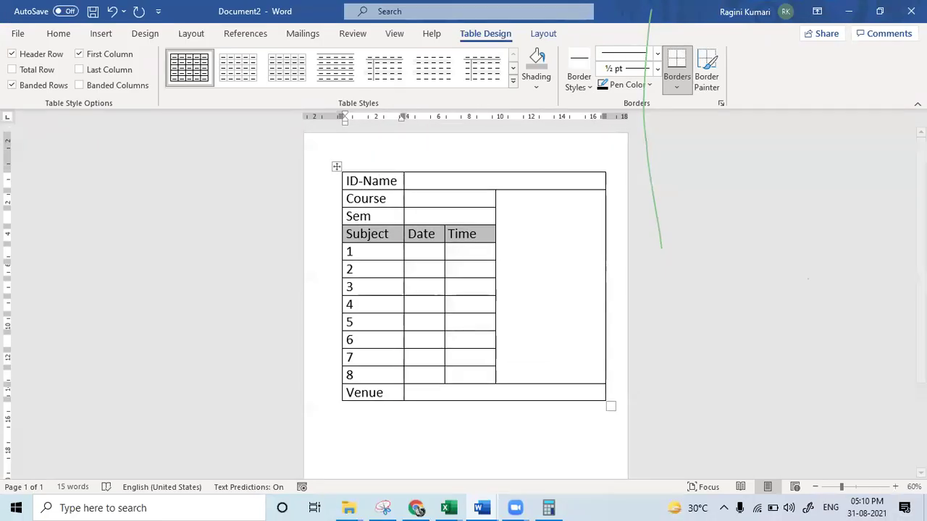
{"action": "left_click", "coordinate": [373, 171]}
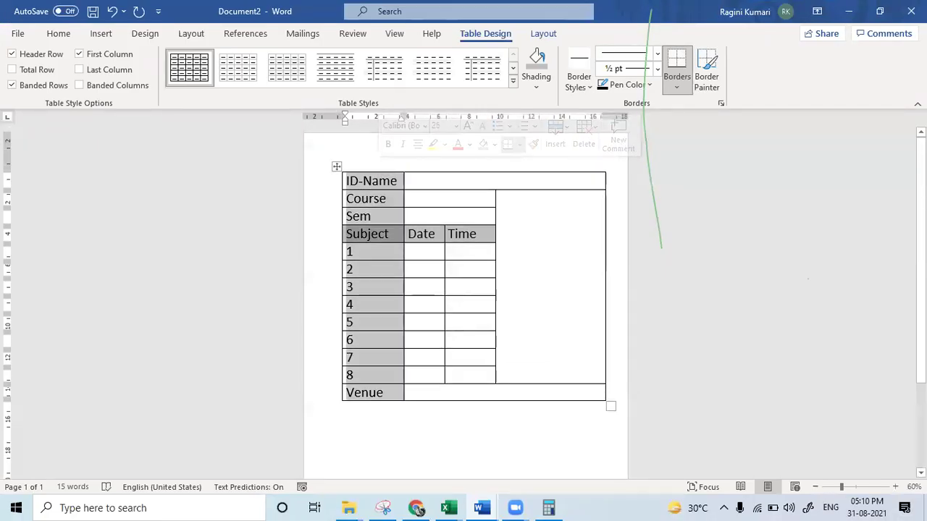
{"action": "left_click_drag", "start_coordinate": [333, 202], "coordinate": [333, 208]}
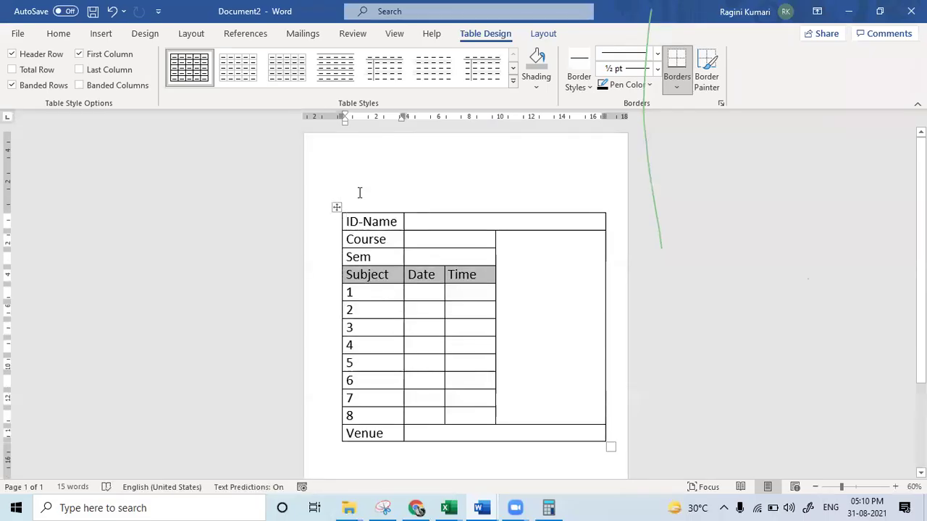
{"action": "left_click", "coordinate": [359, 193]}
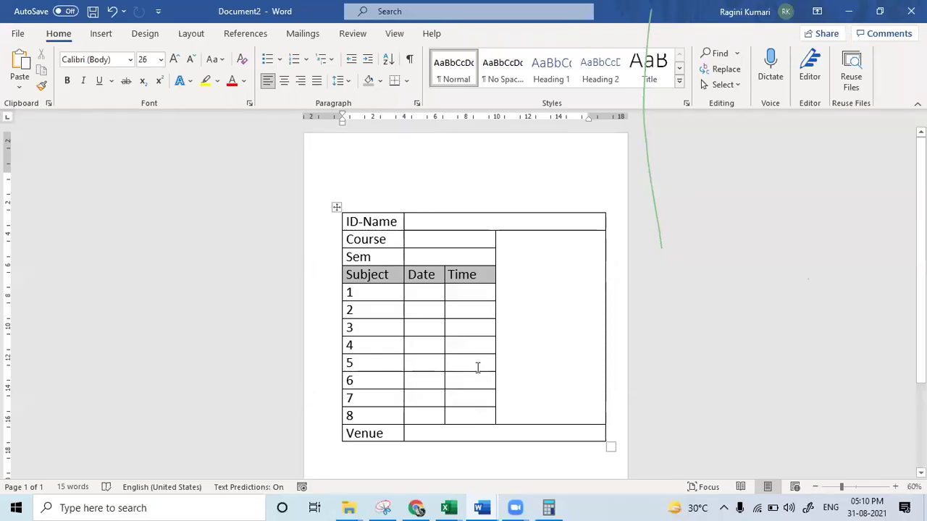
{"action": "left_click", "coordinate": [426, 504]}
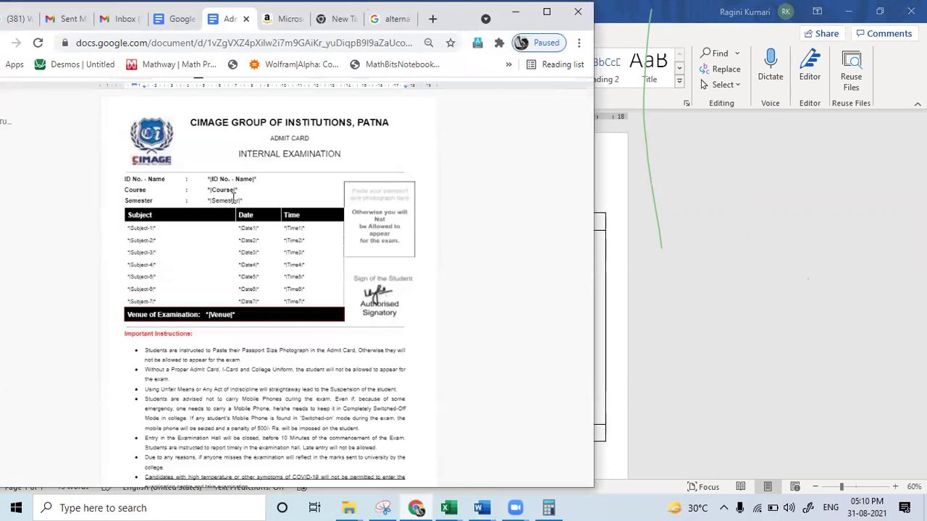
{"action": "left_click", "coordinate": [730, 345]}
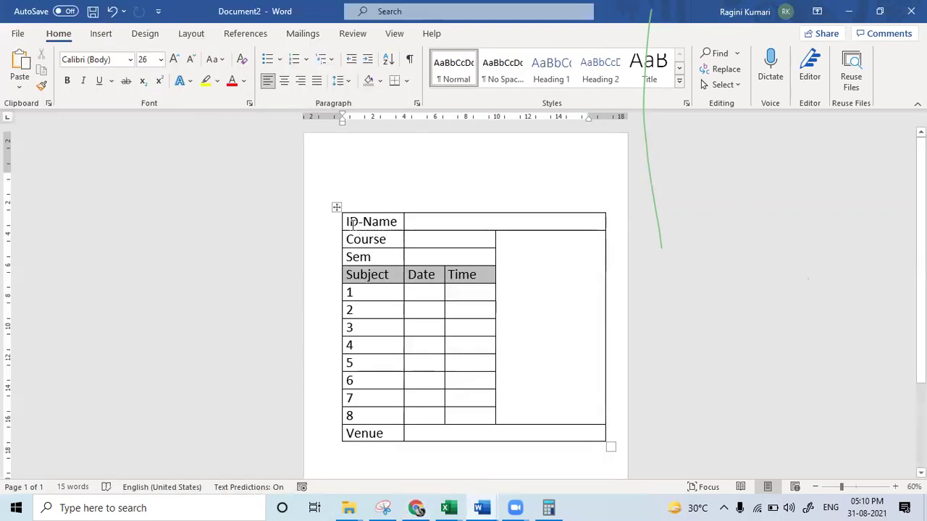
Step: Try removing all outer and inner borders from the whole table with Borders and Shading, and undo the removal
{"action": "left_click_drag", "start_coordinate": [348, 224], "coordinate": [558, 427]}
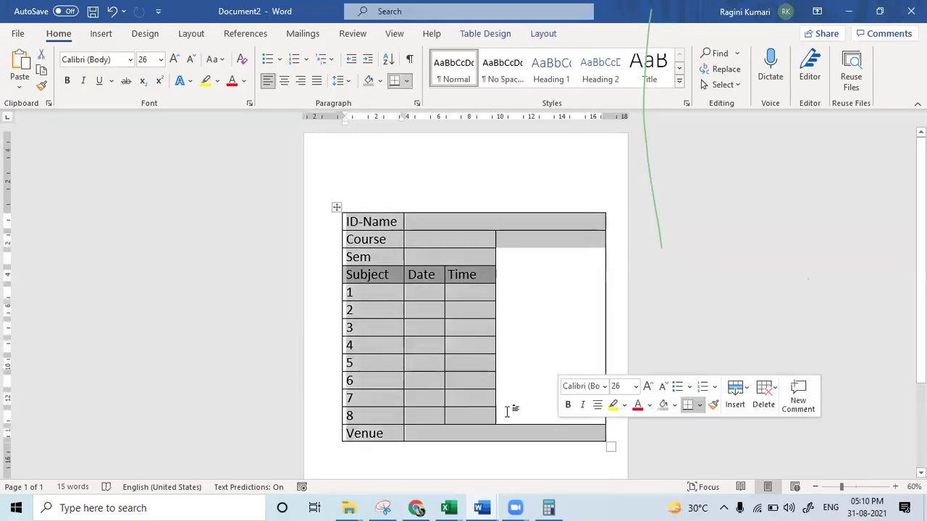
{"action": "right_click", "coordinate": [433, 361]}
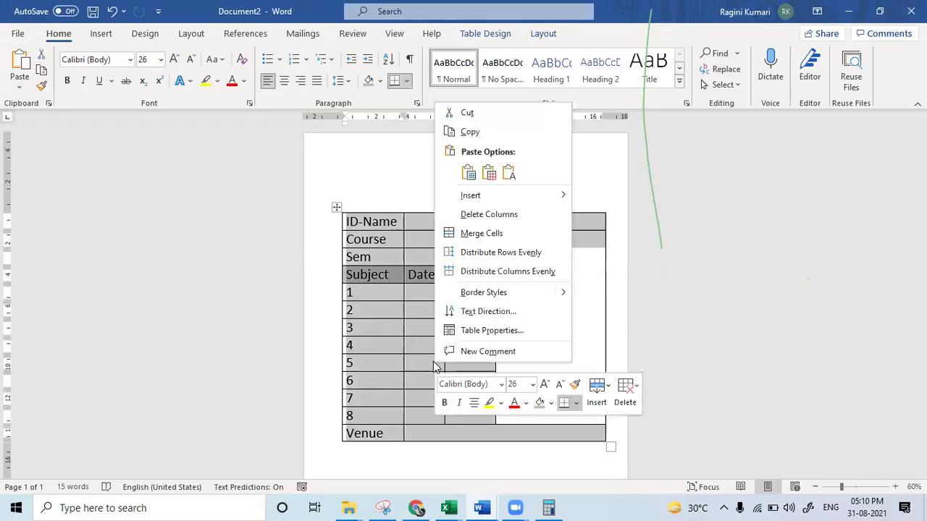
{"action": "left_click", "coordinate": [485, 333]}
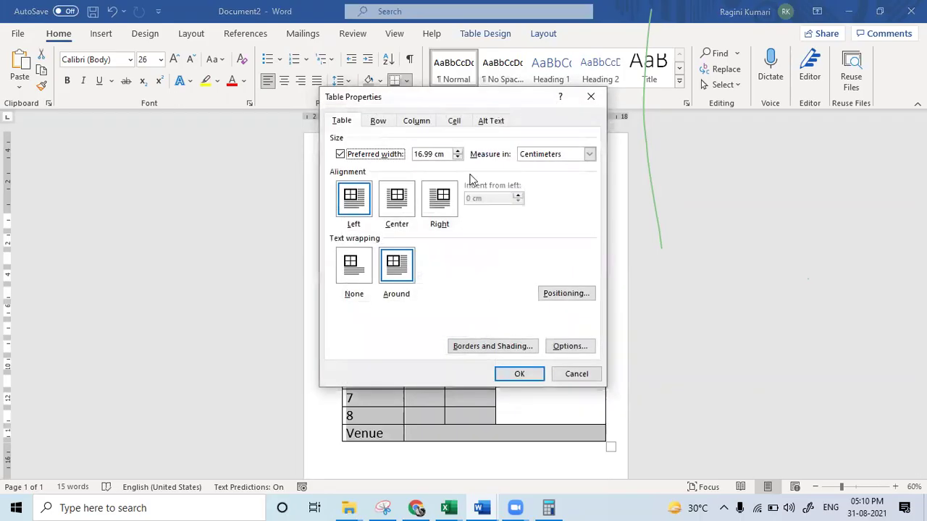
{"action": "left_click", "coordinate": [477, 349]}
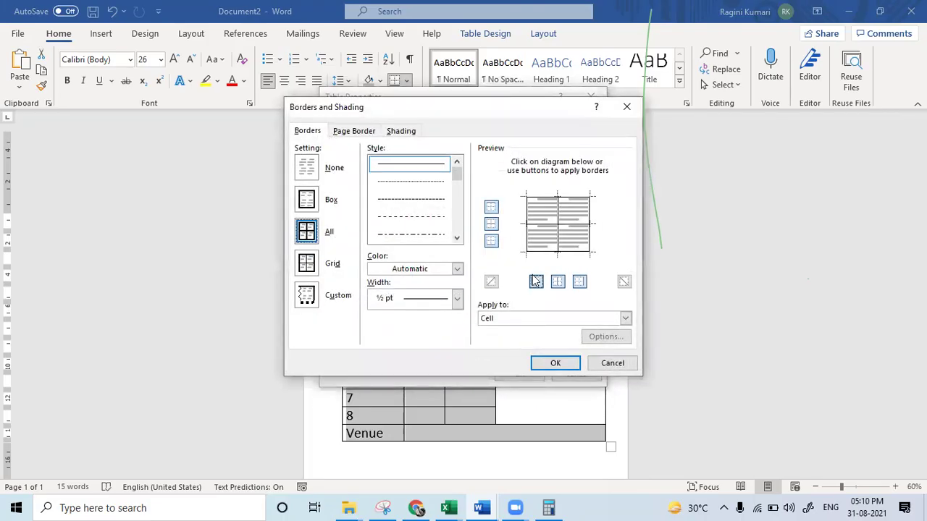
{"action": "left_click", "coordinate": [492, 224]}
{"action": "left_click", "coordinate": [492, 241]}
{"action": "left_click", "coordinate": [536, 282]}
{"action": "left_click", "coordinate": [558, 283]}
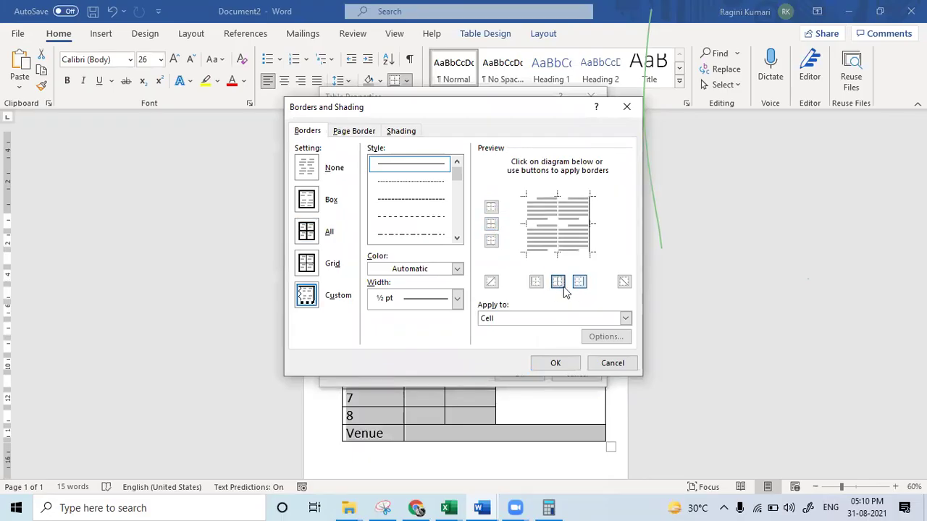
{"action": "left_click", "coordinate": [579, 284]}
{"action": "left_click", "coordinate": [564, 363]}
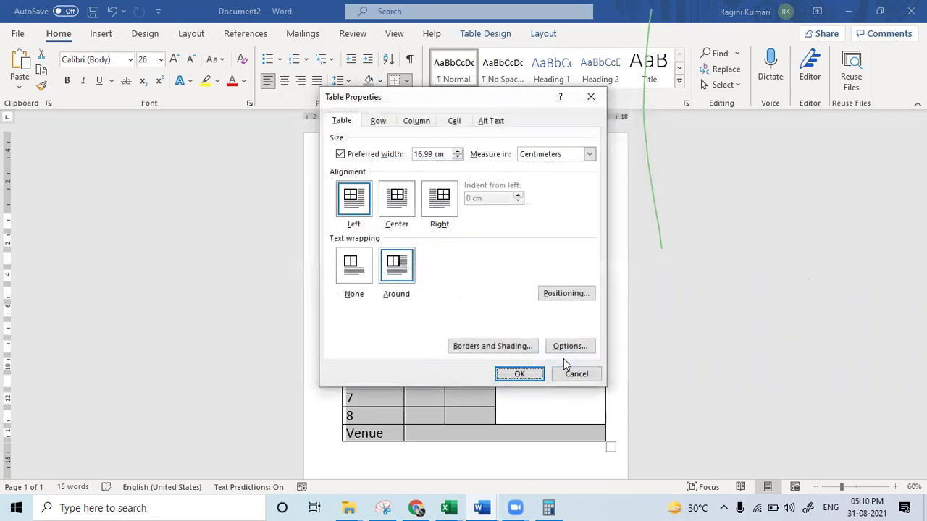
{"action": "left_click", "coordinate": [520, 374]}
{"action": "left_click", "coordinate": [494, 468]}
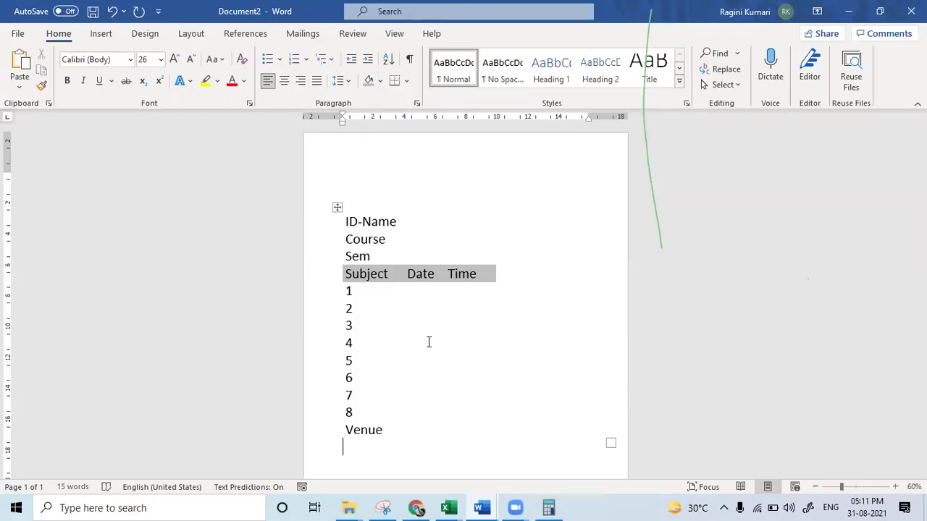
{"action": "key", "text": "ctrl+z"}
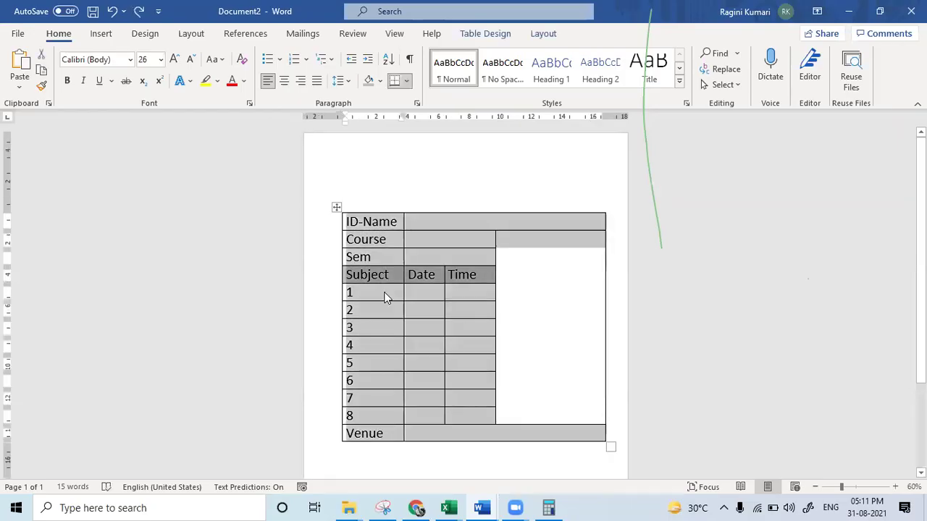
Step: Switch to Excel and paste a copy of the Word table at cell A1 of a new blank workbook
{"action": "left_click", "coordinate": [448, 508]}
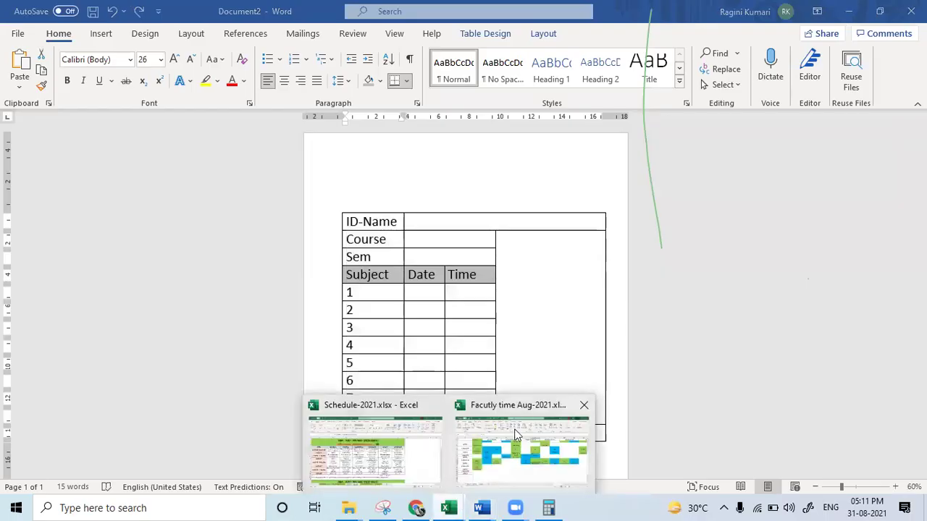
{"action": "left_click", "coordinate": [543, 478]}
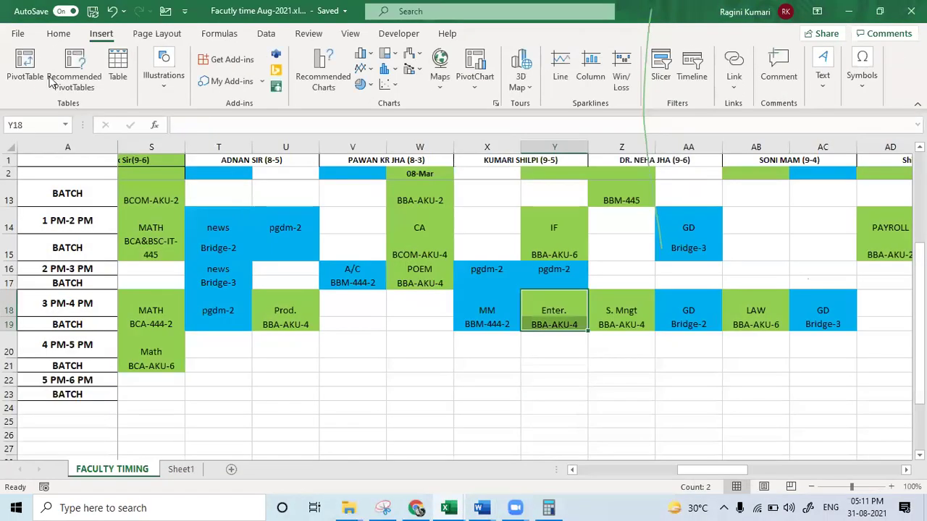
{"action": "left_click", "coordinate": [18, 33]}
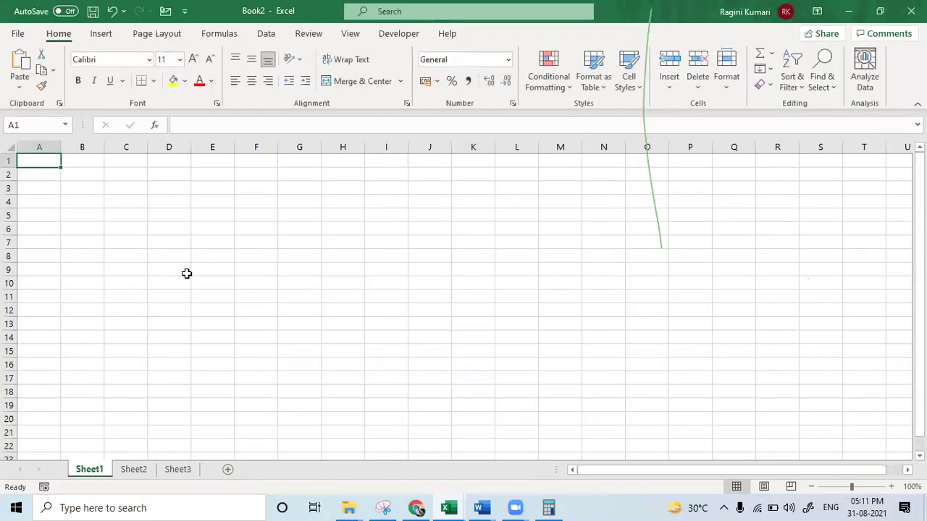
{"action": "key", "text": "ctrl+v"}
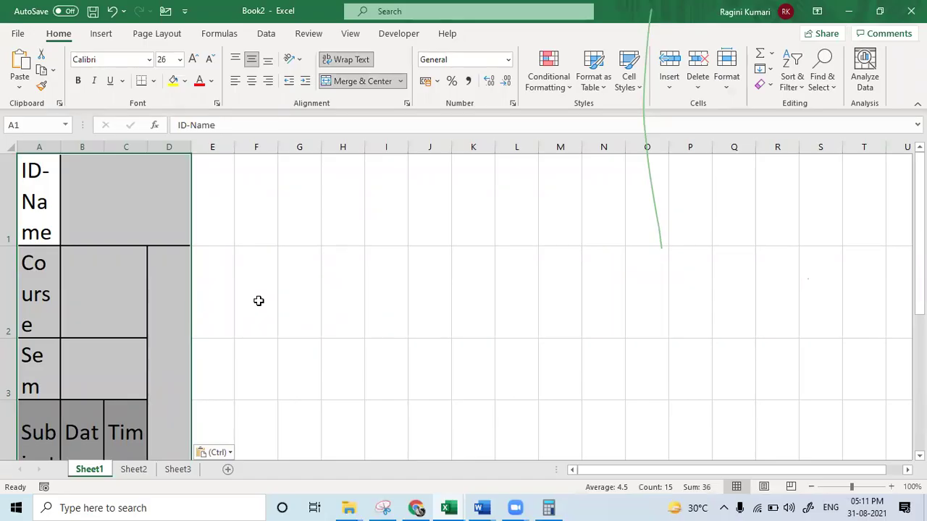
Step: Widen columns A to D individually so the pasted table's labels fit on one line, and reduce the Venue row's height
{"action": "left_click_drag", "start_coordinate": [61, 146], "coordinate": [475, 184]}
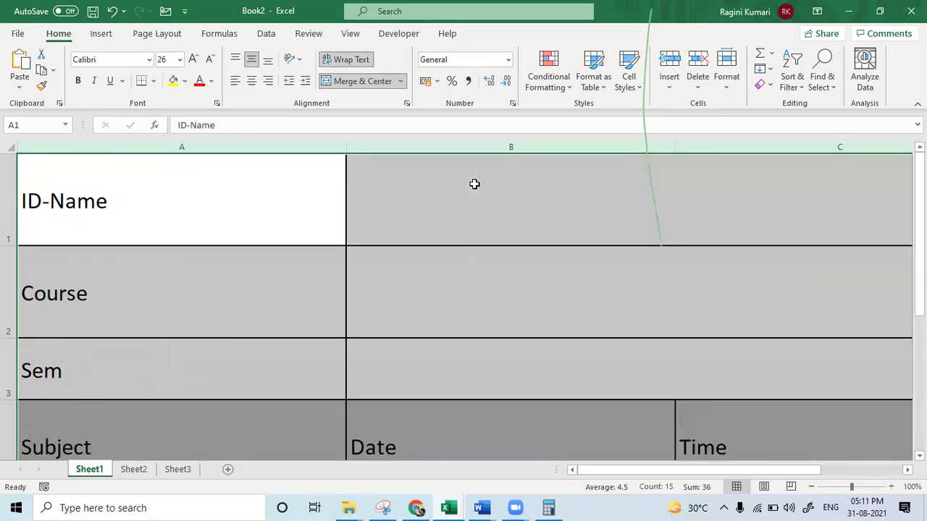
{"action": "key", "text": "ctrl+z"}
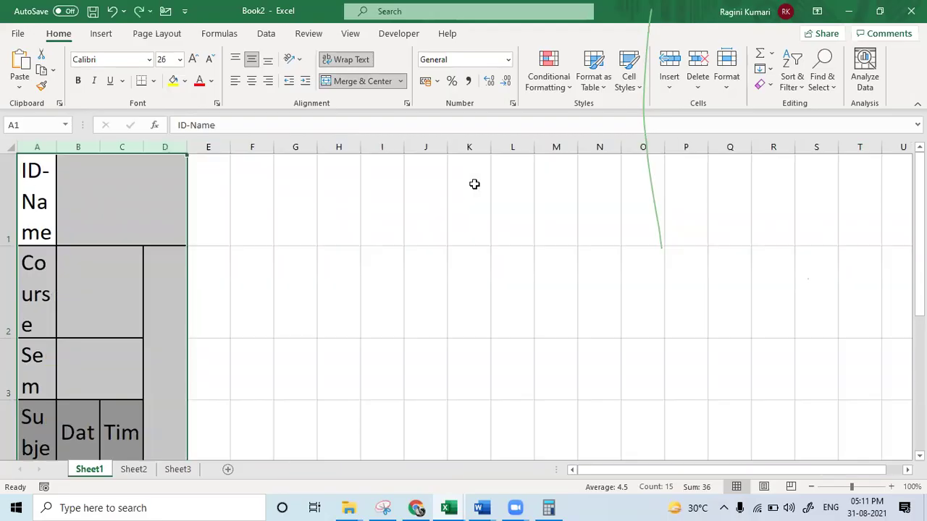
{"action": "left_click", "coordinate": [811, 487]}
{"action": "left_click", "coordinate": [811, 487]}
{"action": "left_click", "coordinate": [811, 487]}
{"action": "left_click", "coordinate": [812, 487]}
{"action": "left_click", "coordinate": [811, 487]}
{"action": "left_click", "coordinate": [811, 487]}
{"action": "left_click", "coordinate": [812, 487]}
{"action": "left_click", "coordinate": [428, 455]}
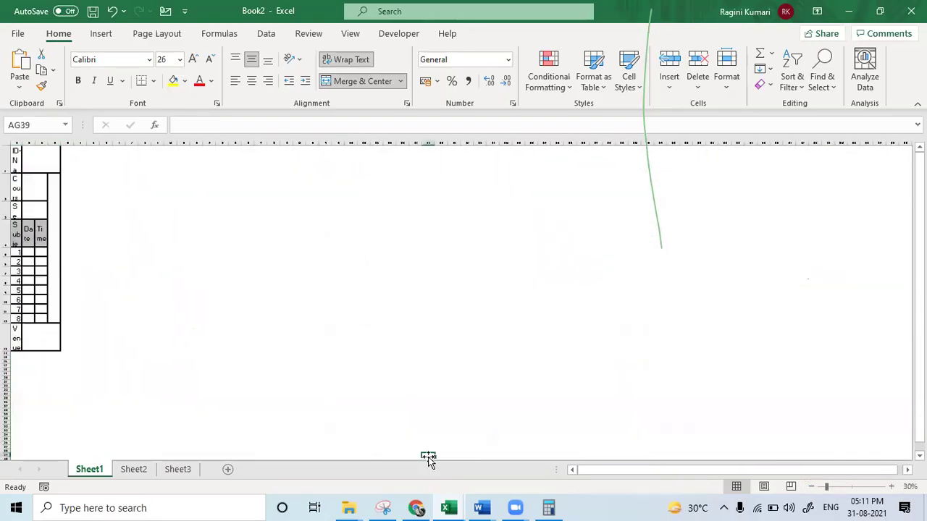
{"action": "left_click_drag", "start_coordinate": [21, 140], "coordinate": [163, 156]}
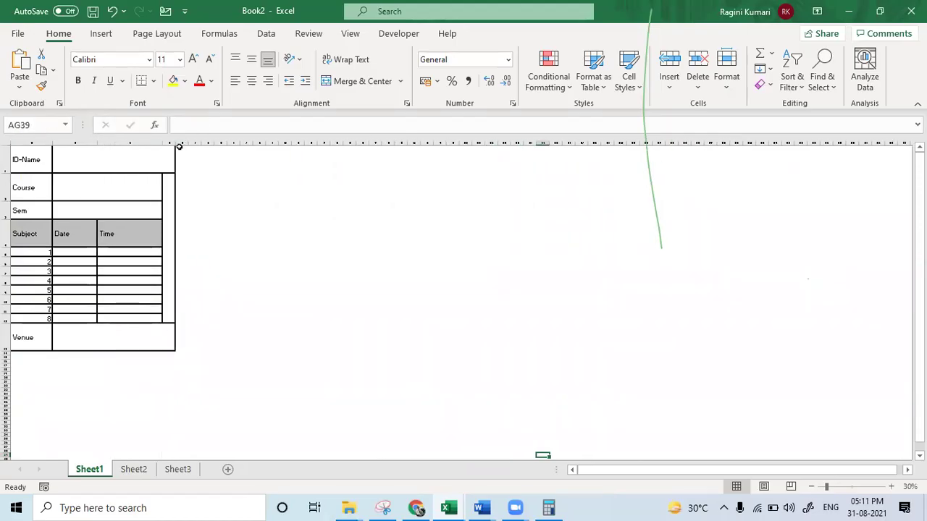
{"action": "left_click_drag", "start_coordinate": [177, 144], "coordinate": [274, 144]}
{"action": "left_click_drag", "start_coordinate": [6, 351], "coordinate": [6, 337]}
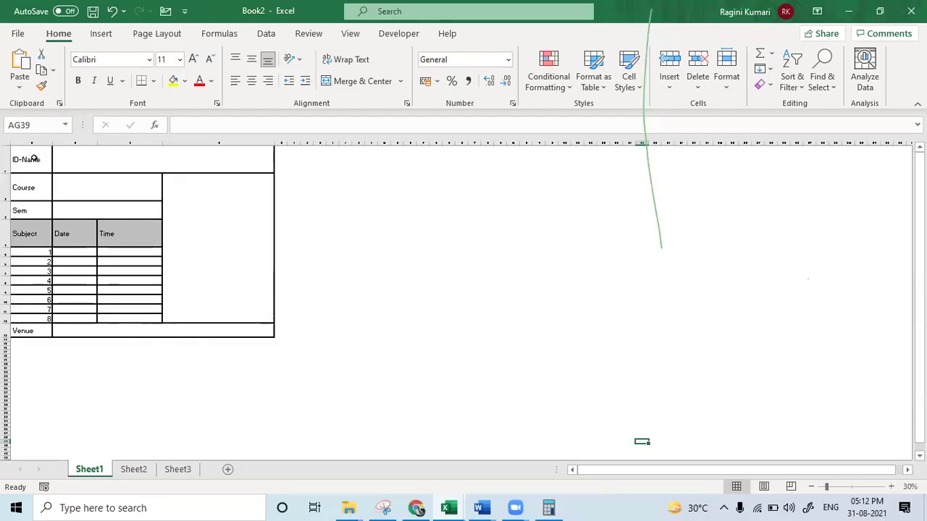
Step: Unmerge the large blank merged cell D2 beside the Course, Sem and subject rows
{"action": "left_click_drag", "start_coordinate": [29, 155], "coordinate": [97, 195]}
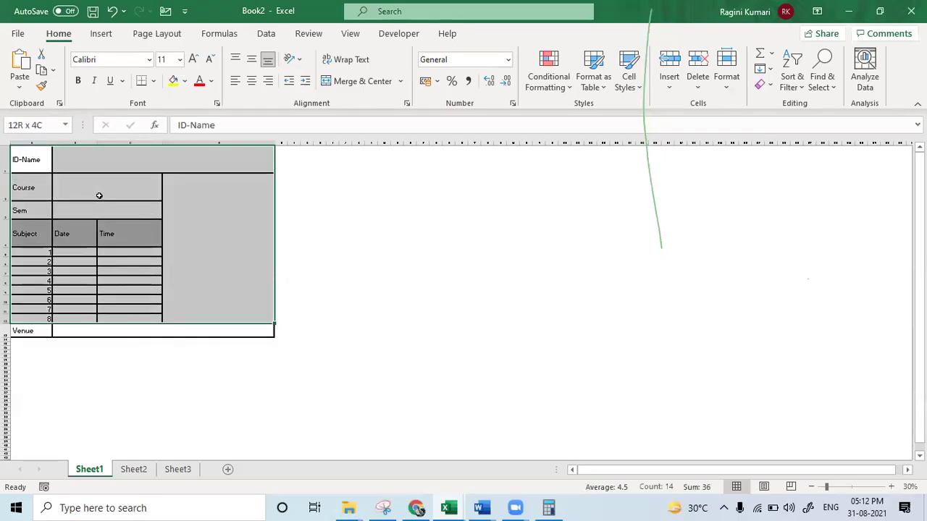
{"action": "left_click", "coordinate": [109, 210]}
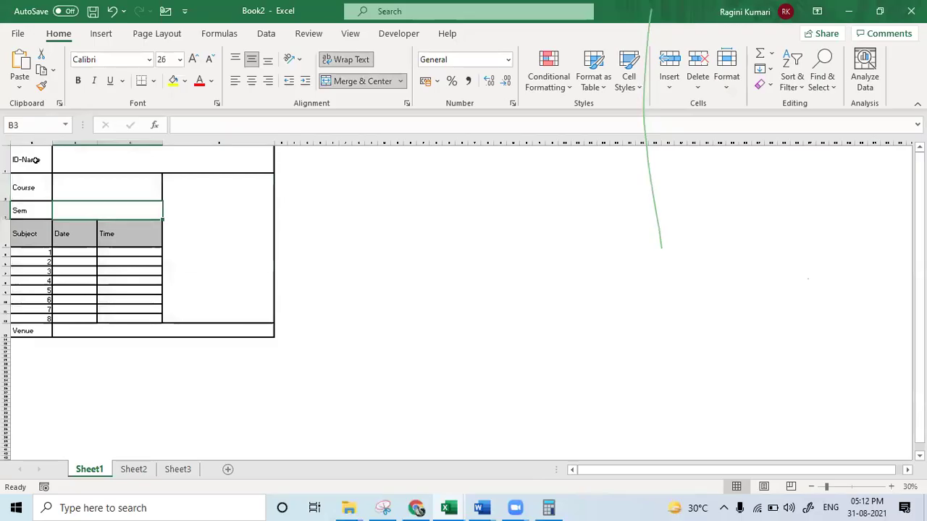
{"action": "left_click", "coordinate": [128, 181]}
{"action": "left_click", "coordinate": [220, 218]}
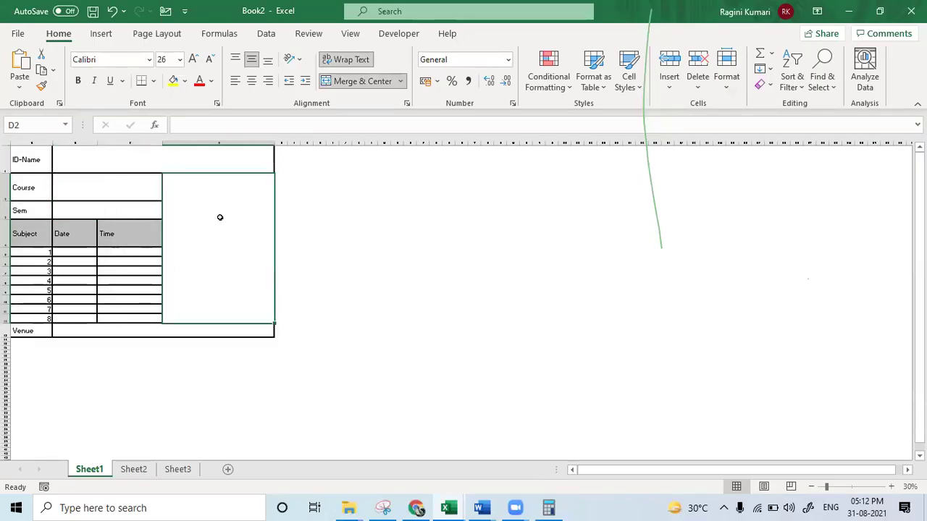
{"action": "left_click", "coordinate": [401, 81]}
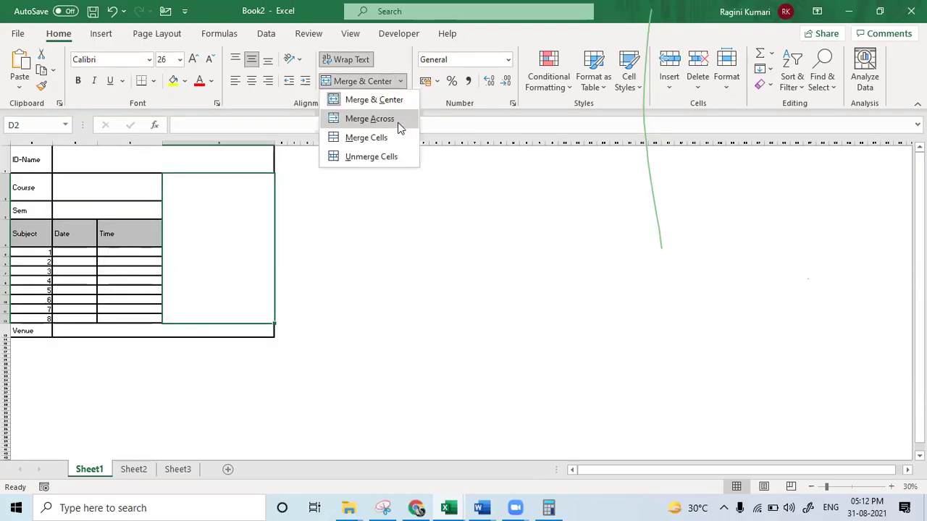
{"action": "left_click", "coordinate": [371, 156]}
Step: Remove all borders from the ID-Name, Course and Sem rows, A1:D3
{"action": "scroll", "coordinate": [137, 174], "scroll_direction": "down", "scroll_amount": 1}
{"action": "left_click", "coordinate": [137, 174]}
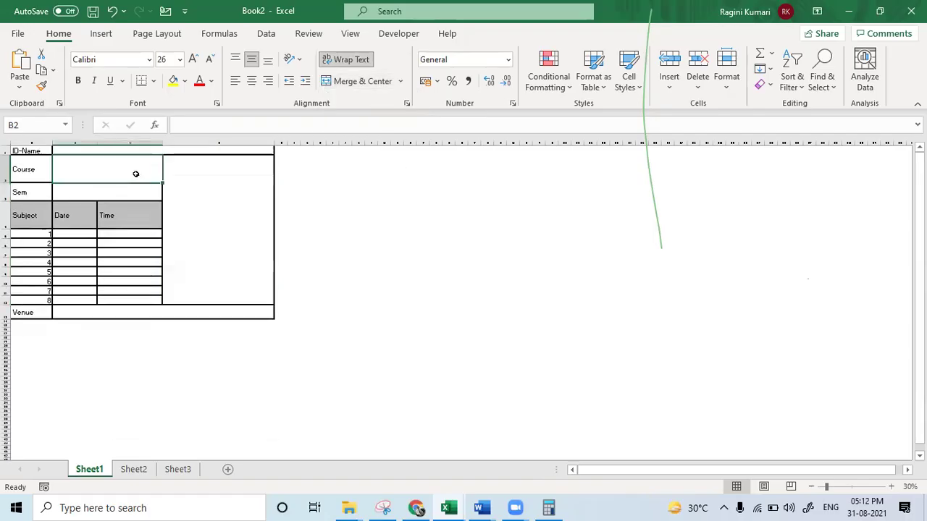
{"action": "left_click_drag", "start_coordinate": [34, 150], "coordinate": [143, 188]}
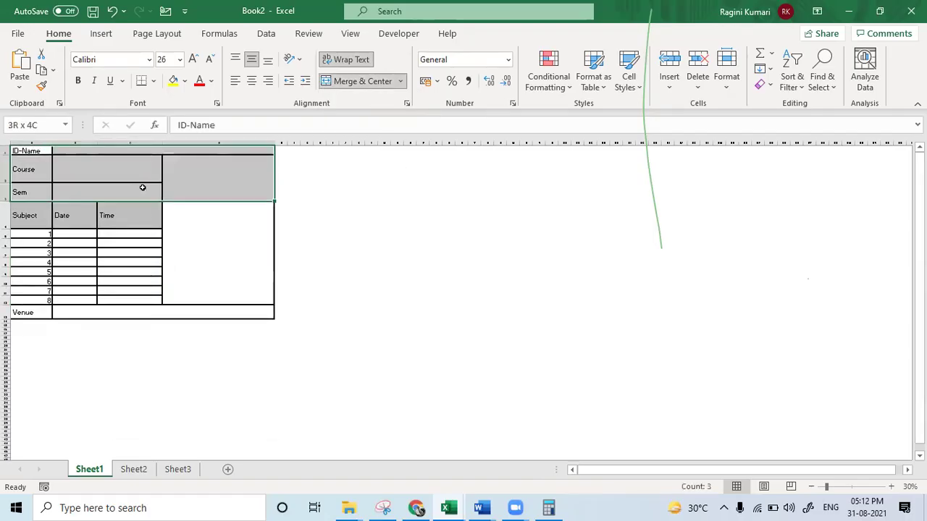
{"action": "left_click", "coordinate": [155, 82]}
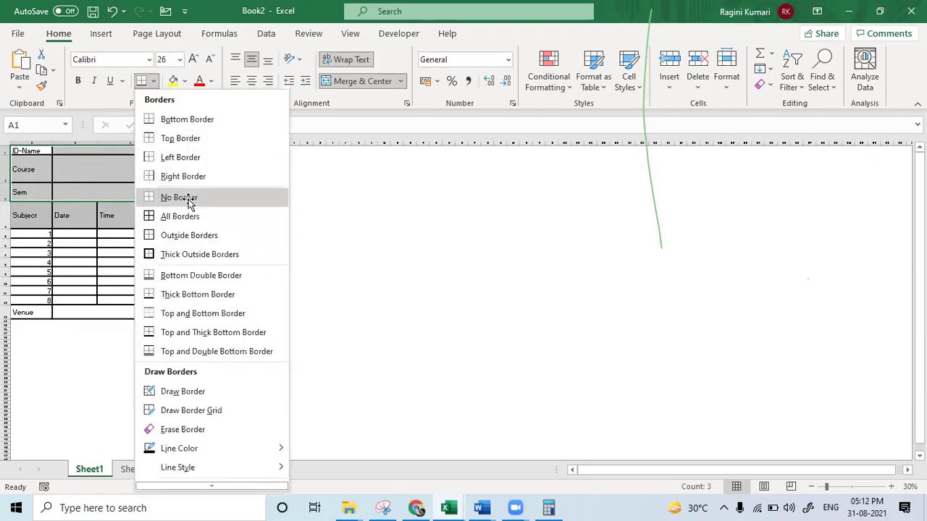
{"action": "left_click", "coordinate": [188, 197]}
{"action": "left_click", "coordinate": [205, 240]}
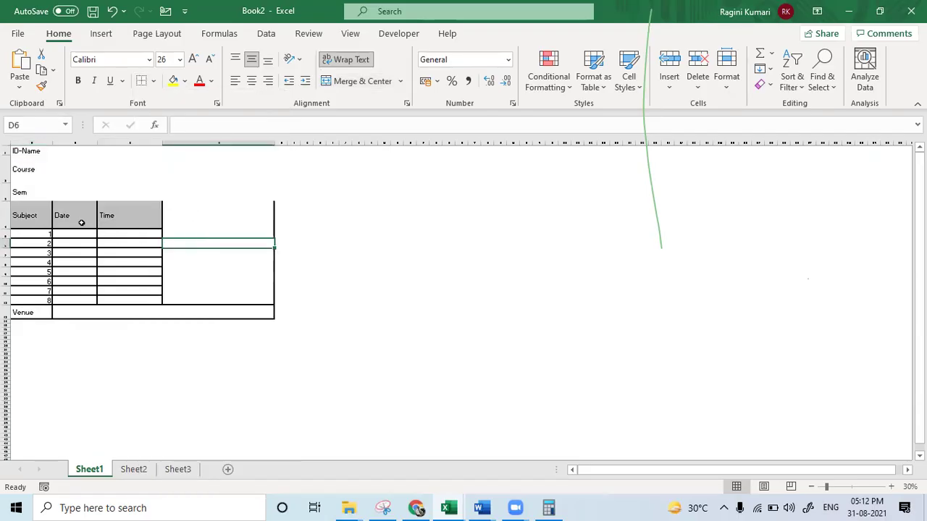
Step: Apply all borders to the Subject-to-Venue rows A4:D13, and put outside borders around the whole table A1:D13
{"action": "left_click", "coordinate": [44, 212]}
{"action": "left_click_drag", "start_coordinate": [55, 215], "coordinate": [210, 316]}
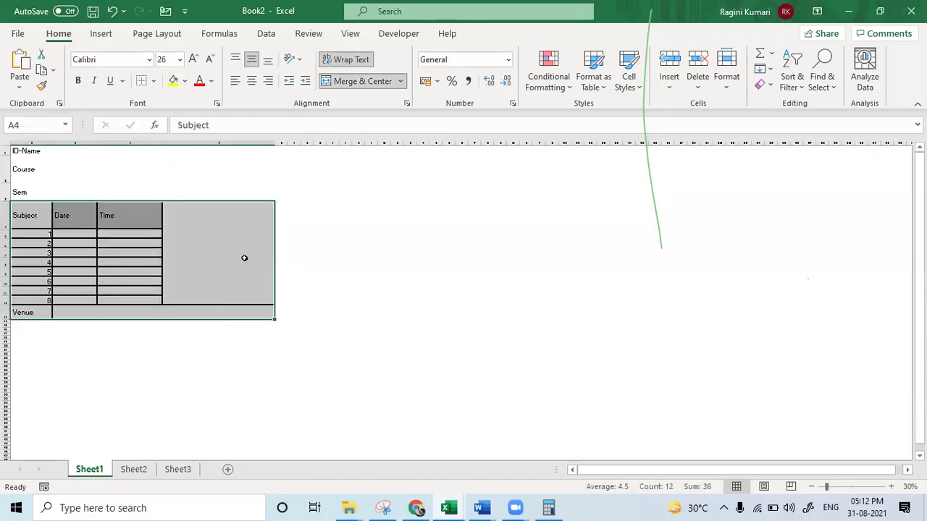
{"action": "left_click", "coordinate": [154, 82]}
{"action": "left_click", "coordinate": [184, 215]}
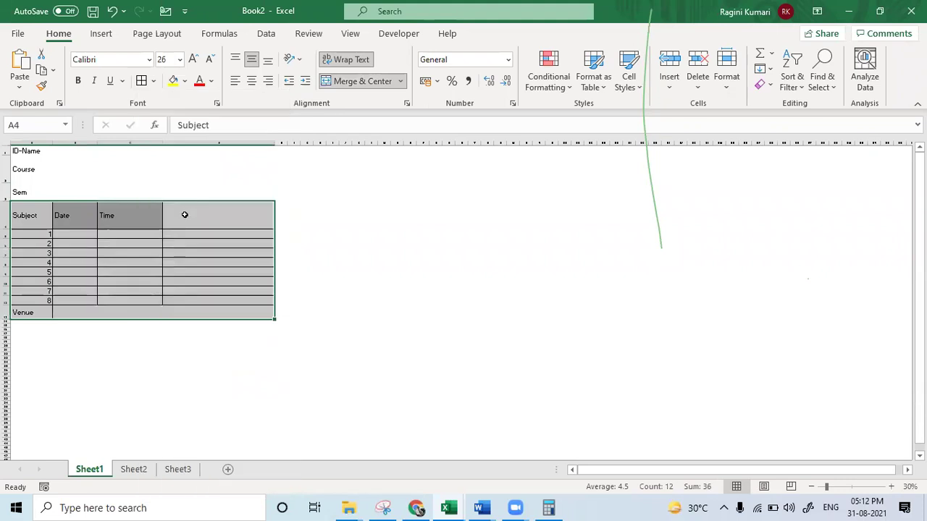
{"action": "left_click_drag", "start_coordinate": [22, 149], "coordinate": [155, 312]}
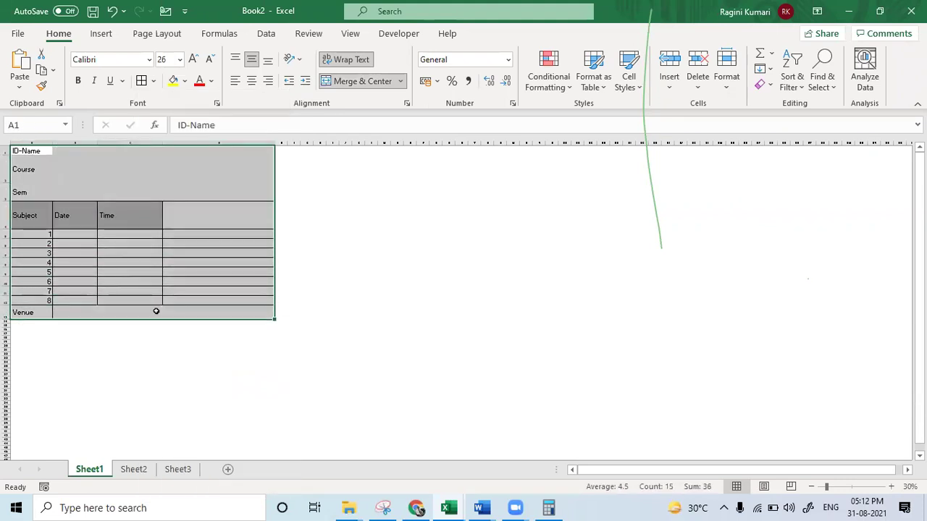
{"action": "left_click", "coordinate": [153, 81]}
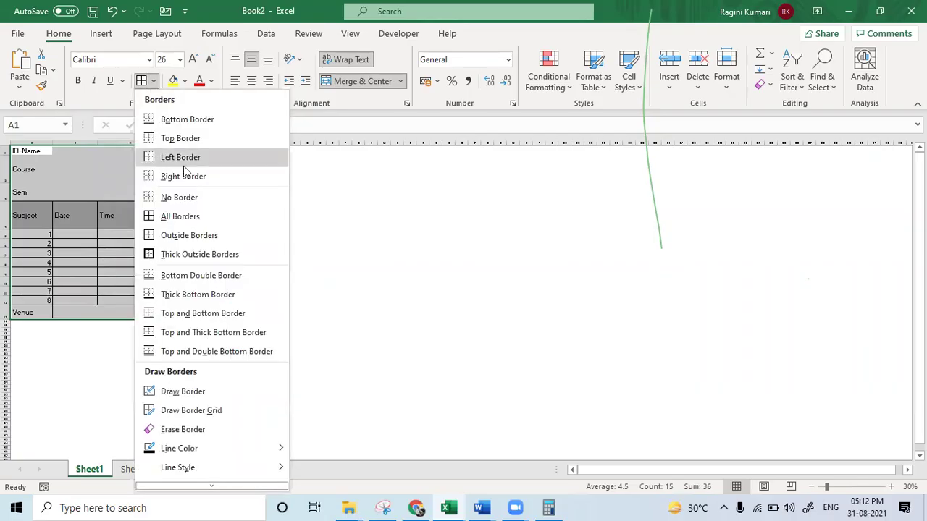
{"action": "left_click", "coordinate": [207, 238]}
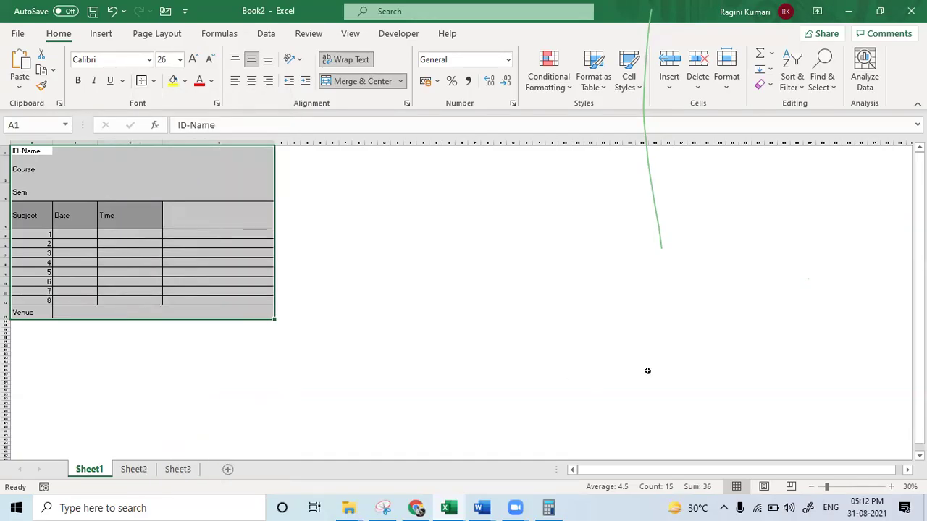
Step: Reduce the Course row's height, and merge and center D2:D7, D8:D10 and D11:D12 as three separate blocks
{"action": "left_click", "coordinate": [891, 486]}
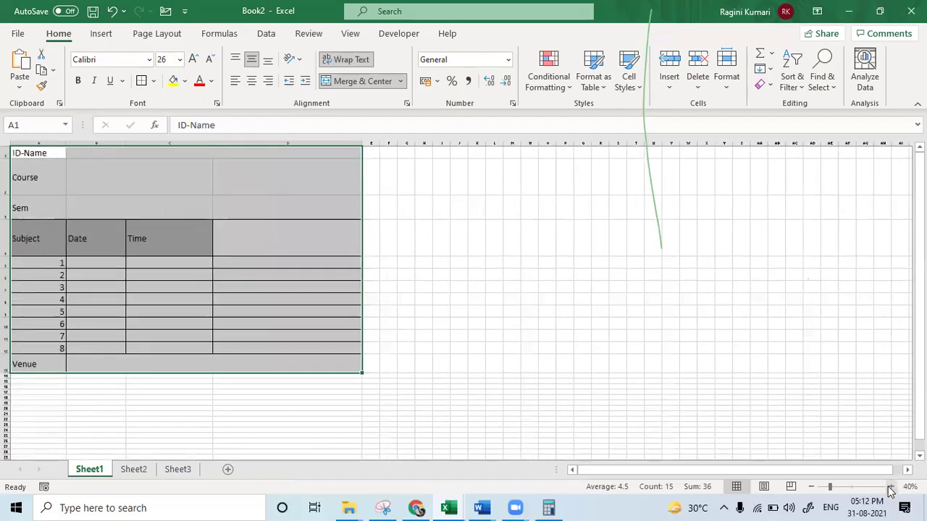
{"action": "left_click_drag", "start_coordinate": [6, 197], "coordinate": [6, 178]}
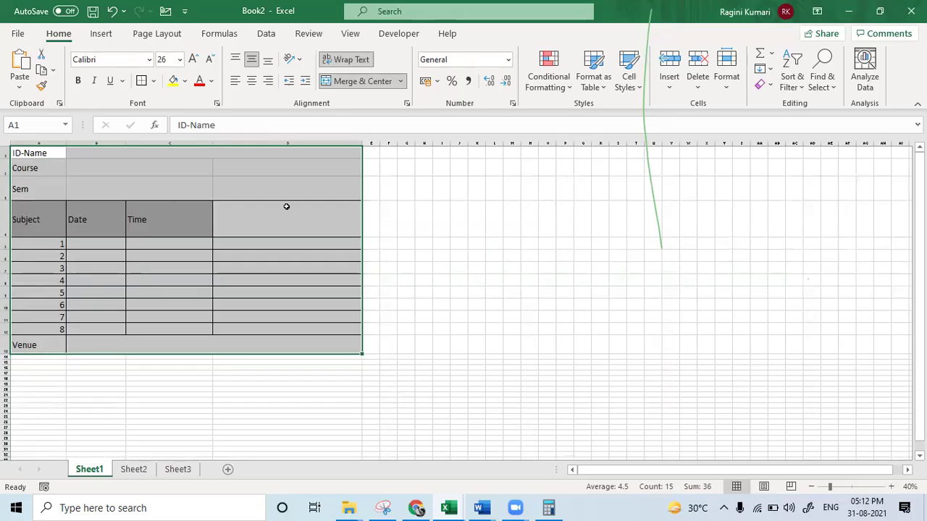
{"action": "left_click_drag", "start_coordinate": [265, 174], "coordinate": [272, 268]}
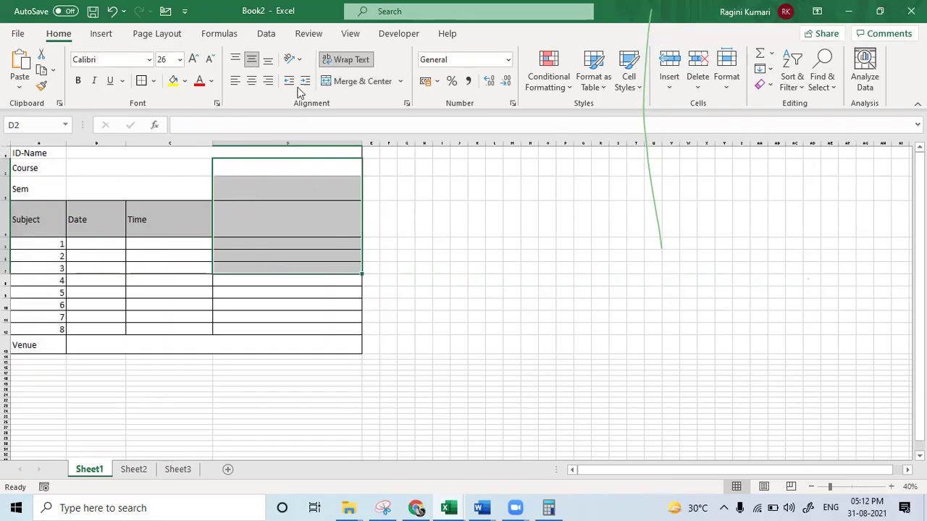
{"action": "left_click", "coordinate": [342, 81]}
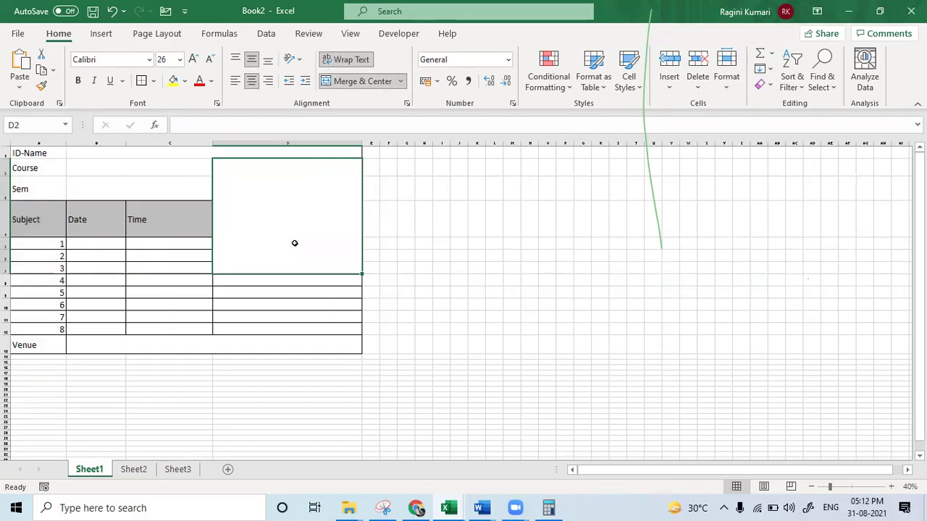
{"action": "left_click_drag", "start_coordinate": [285, 279], "coordinate": [285, 301]}
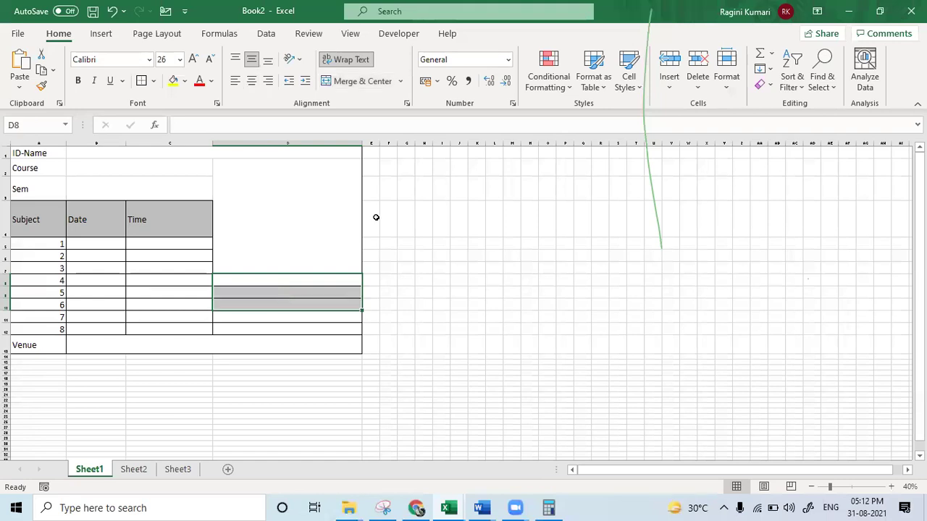
{"action": "left_click", "coordinate": [362, 84]}
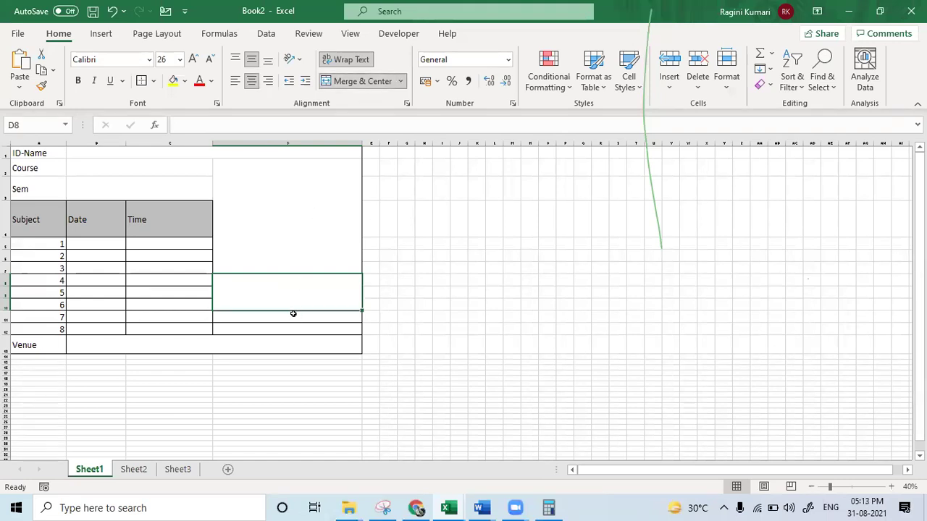
{"action": "left_click_drag", "start_coordinate": [293, 314], "coordinate": [291, 325]}
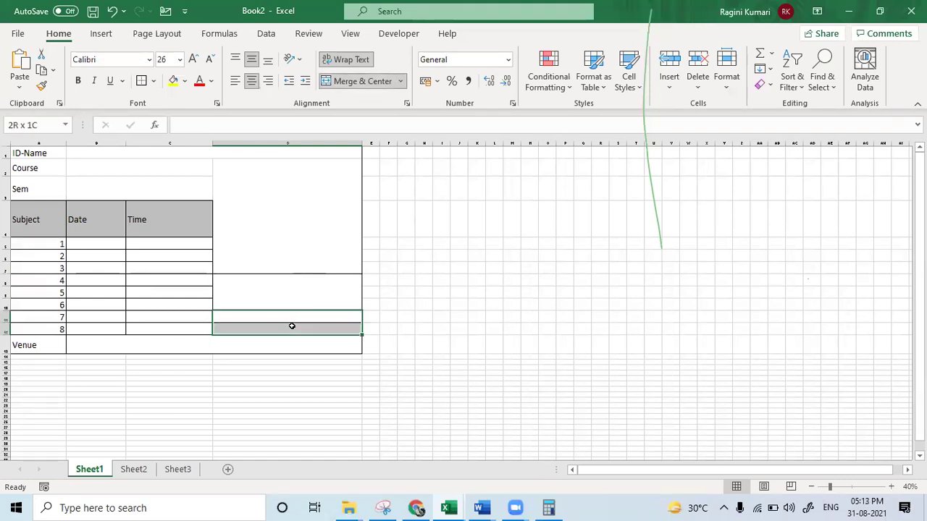
{"action": "left_click", "coordinate": [355, 82]}
Step: Clear the borders of the merged blocks in D2:D12 and apply only outside borders around them
{"action": "left_click", "coordinate": [310, 195]}
{"action": "left_click_drag", "start_coordinate": [312, 216], "coordinate": [313, 329]}
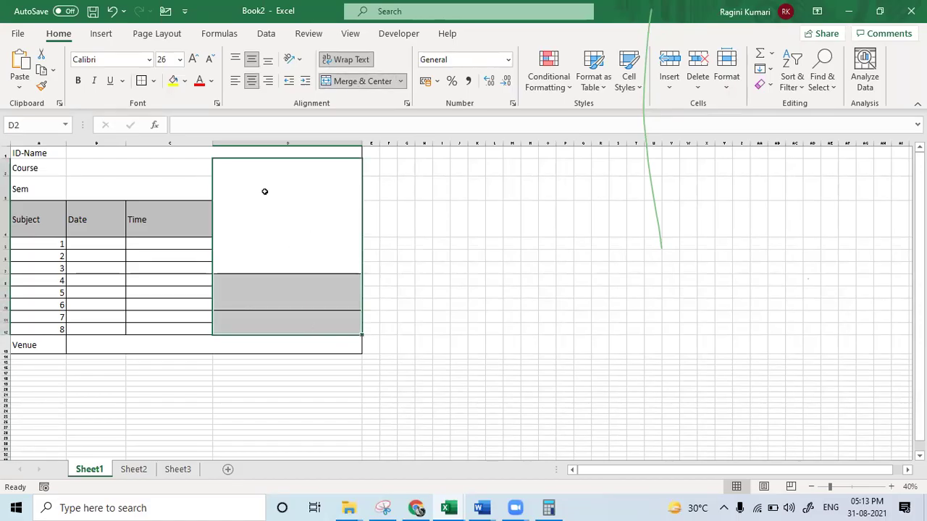
{"action": "left_click", "coordinate": [153, 81]}
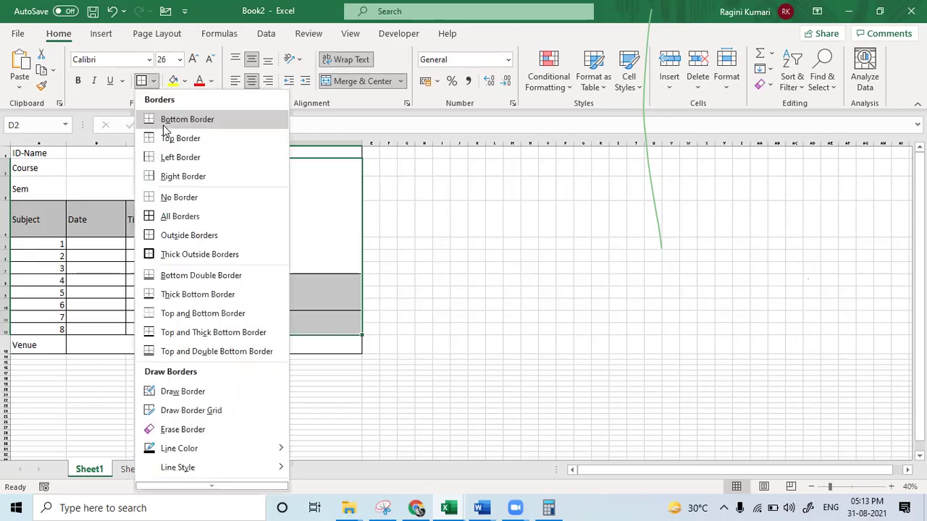
{"action": "left_click", "coordinate": [187, 215]}
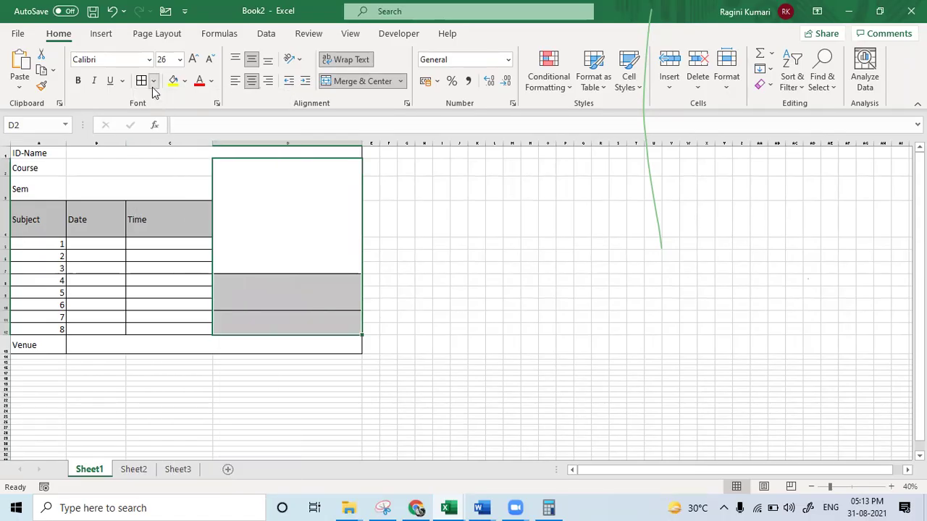
{"action": "left_click", "coordinate": [154, 84]}
{"action": "left_click", "coordinate": [187, 197]}
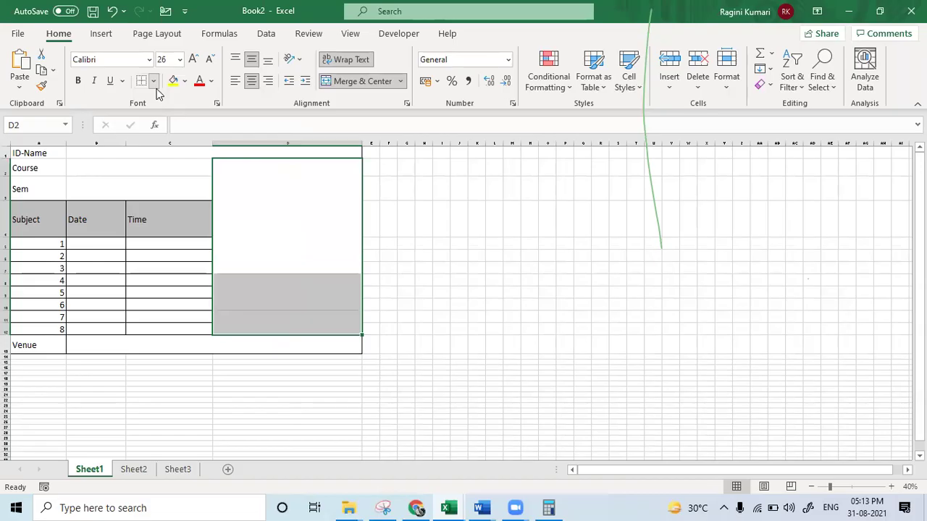
{"action": "left_click", "coordinate": [154, 81]}
{"action": "left_click", "coordinate": [193, 242]}
{"action": "left_click", "coordinate": [494, 346]}
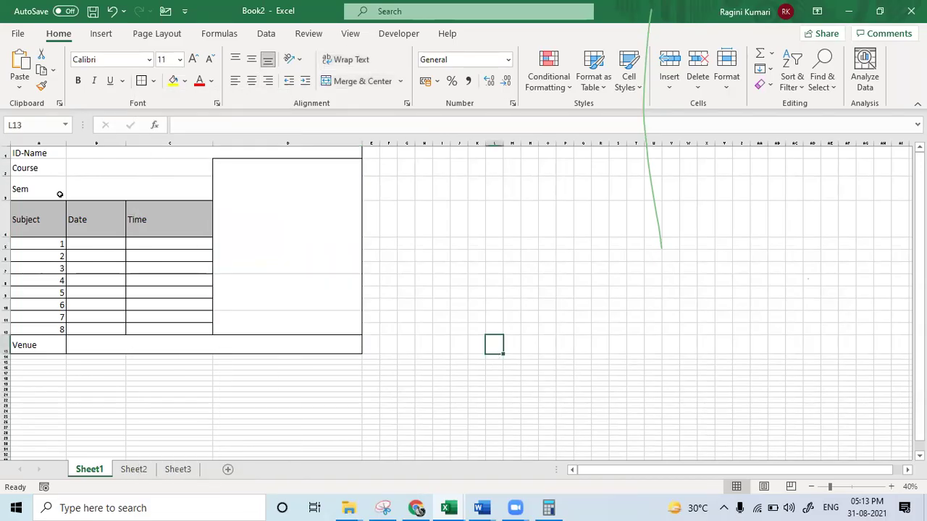
Step: Resize the table by increasing the ID-Name row's height, widening column A and narrowing columns C and D
{"action": "left_click_drag", "start_coordinate": [6, 157], "coordinate": [226, 336]}
{"action": "left_click_drag", "start_coordinate": [64, 142], "coordinate": [92, 151]}
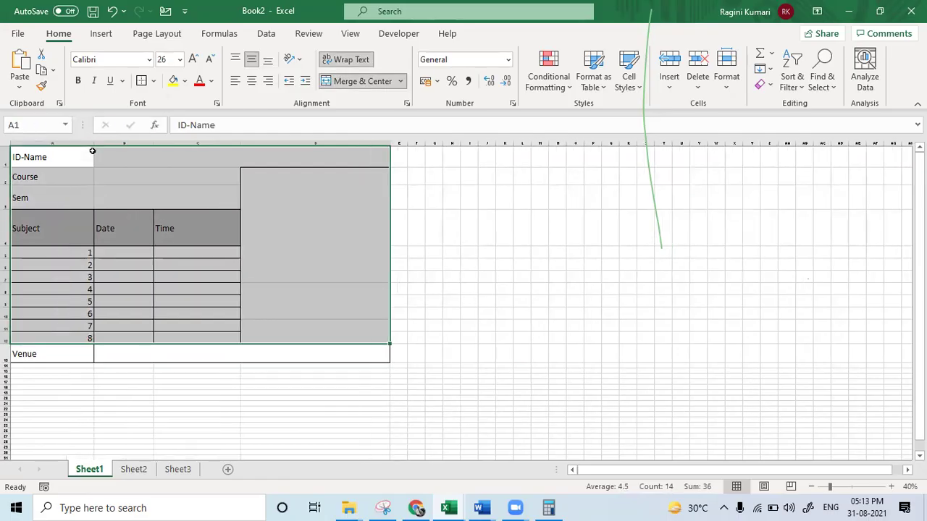
{"action": "left_click_drag", "start_coordinate": [240, 143], "coordinate": [208, 143]}
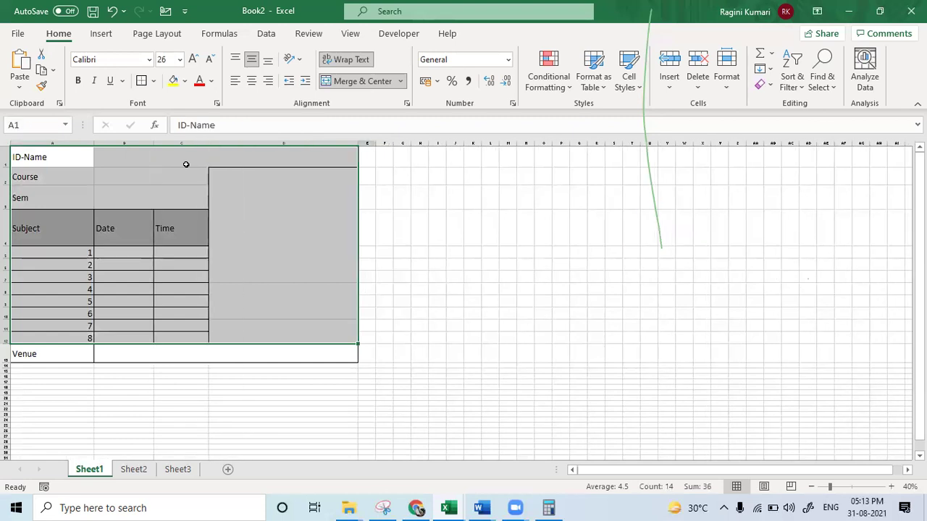
{"action": "left_click_drag", "start_coordinate": [358, 143], "coordinate": [327, 143]}
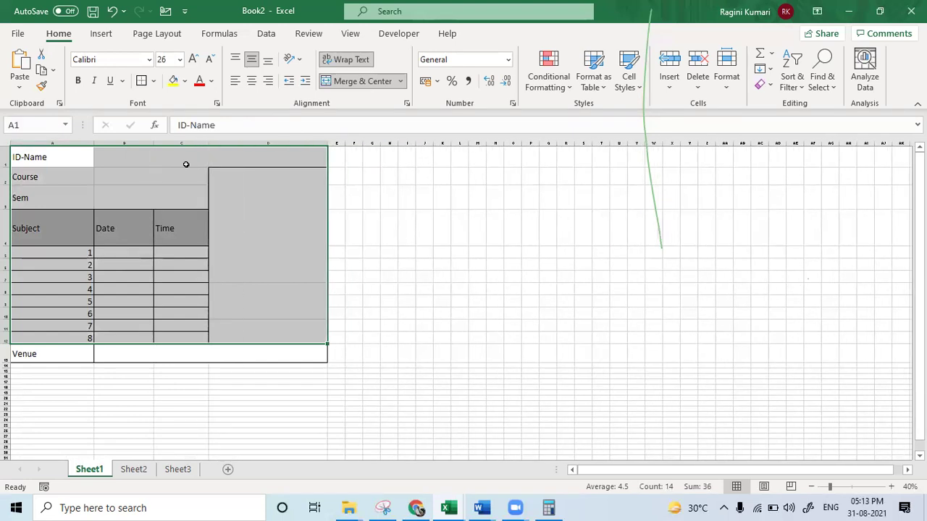
Step: Copy the table A1:D13, switch to Document2 in Word and paste it on a new page after the existing table
{"action": "left_click_drag", "start_coordinate": [66, 155], "coordinate": [224, 352]}
{"action": "key", "text": "ctrl+c"}
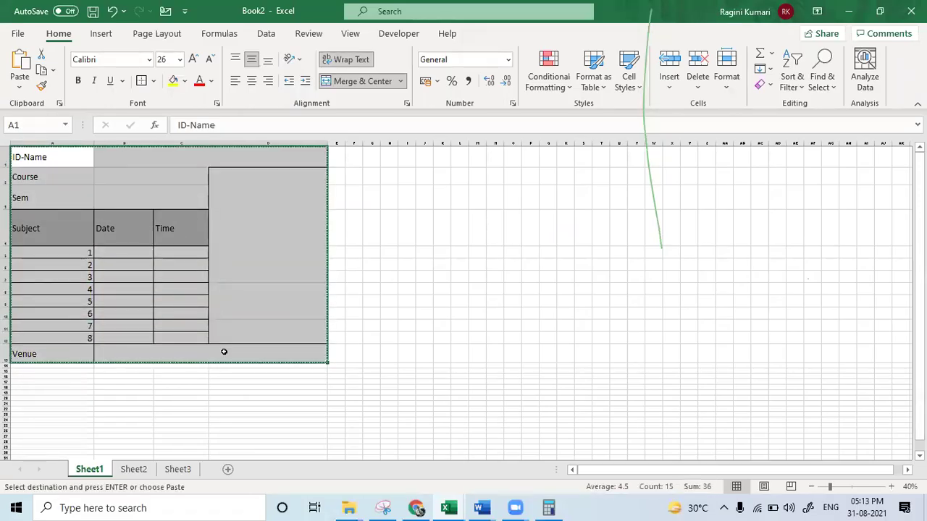
{"action": "left_click", "coordinate": [482, 507]}
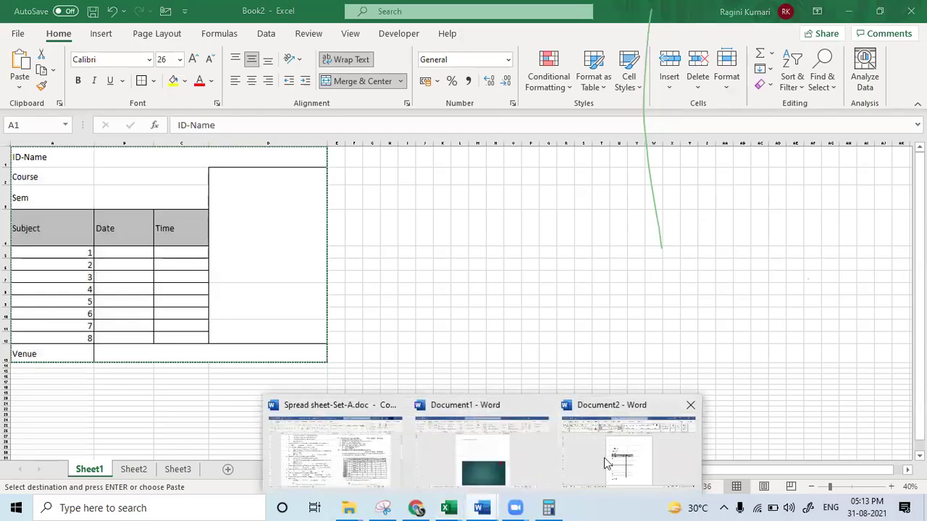
{"action": "left_click", "coordinate": [606, 459]}
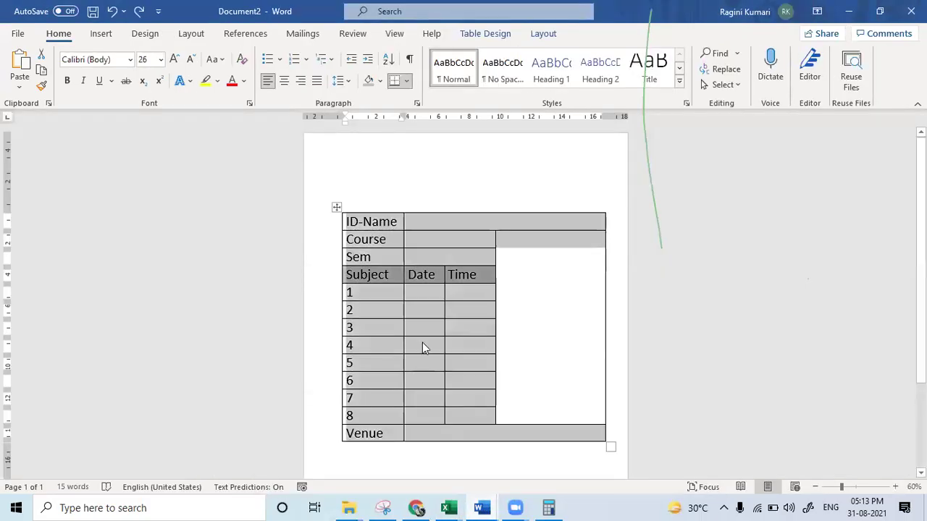
{"action": "left_click", "coordinate": [479, 455]}
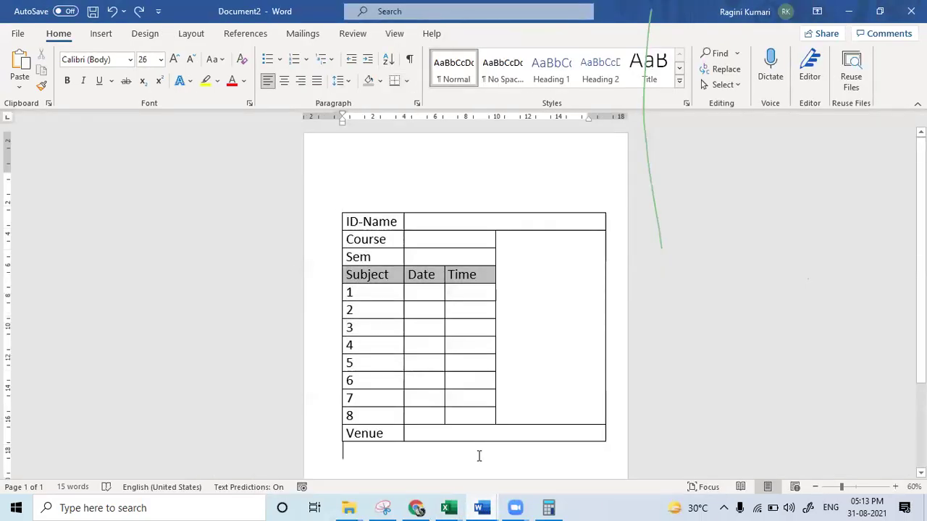
{"action": "key", "text": "ctrl+Return"}
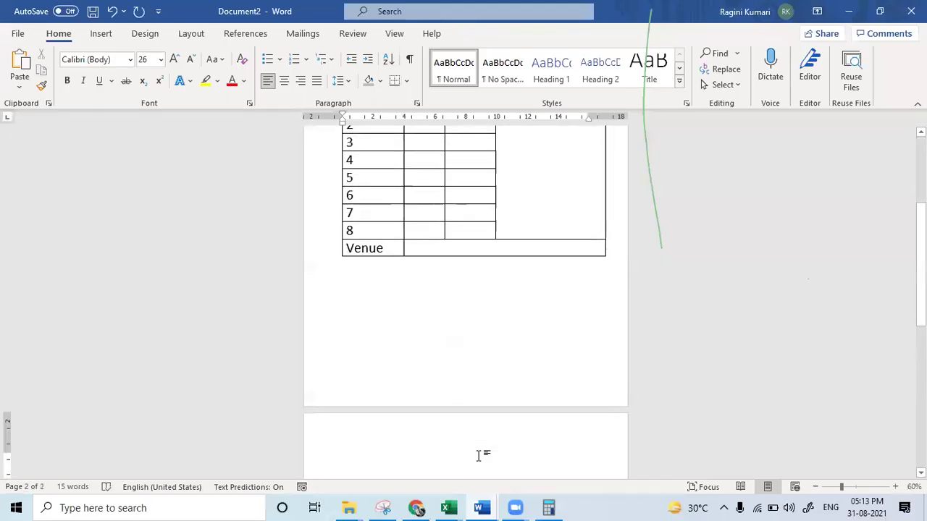
{"action": "key", "text": "ctrl+v"}
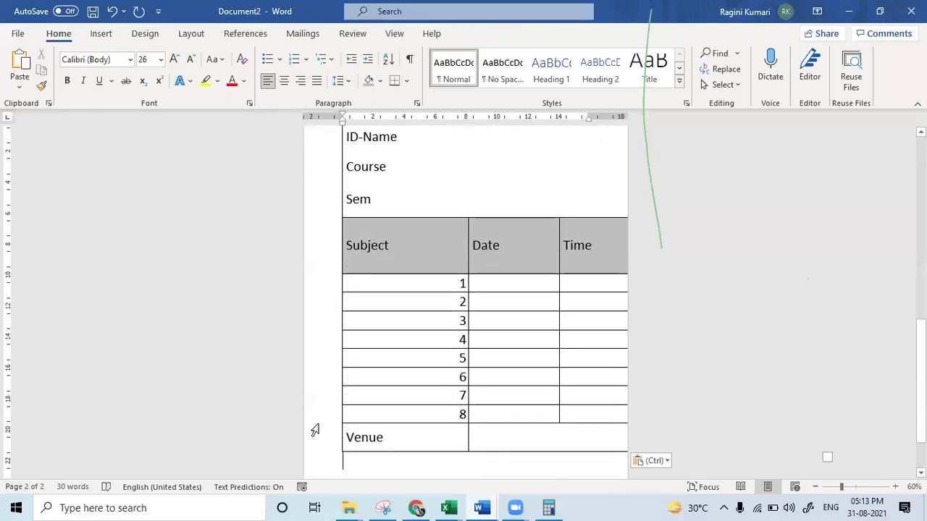
{"action": "scroll", "coordinate": [514, 377], "scroll_direction": "down", "scroll_amount": 4, "text": "ctrl"}
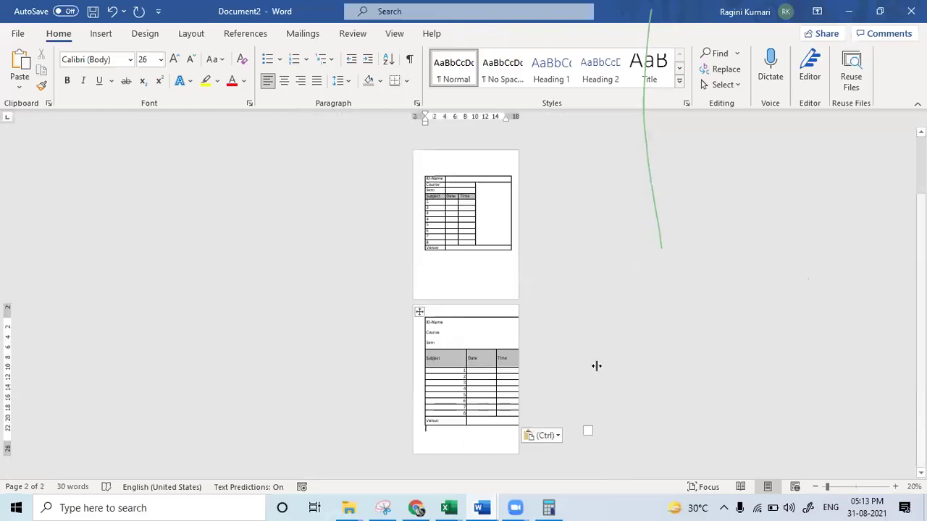
Step: Shrink the pasted table on the second page proportionally so it fits within the page width
{"action": "left_click", "coordinate": [420, 312]}
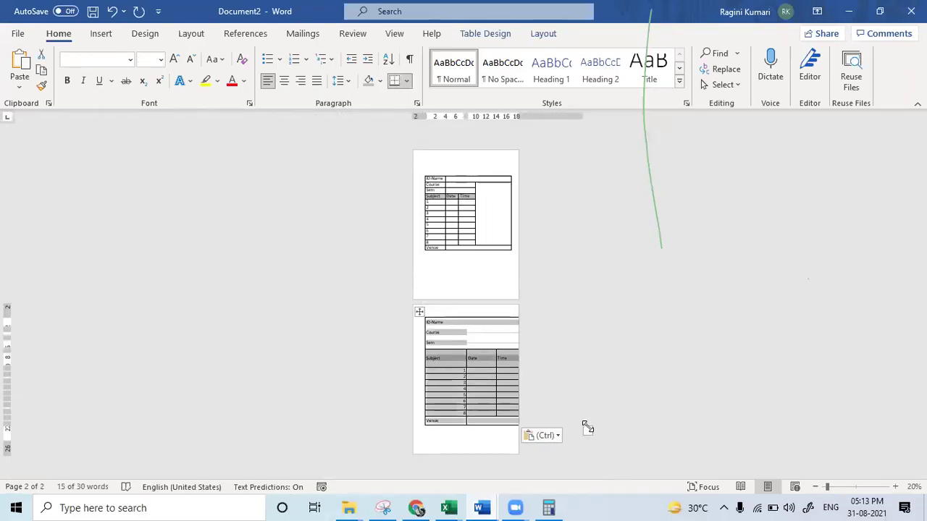
{"action": "left_click_drag", "start_coordinate": [586, 428], "coordinate": [505, 347]}
{"action": "left_click", "coordinate": [461, 440]}
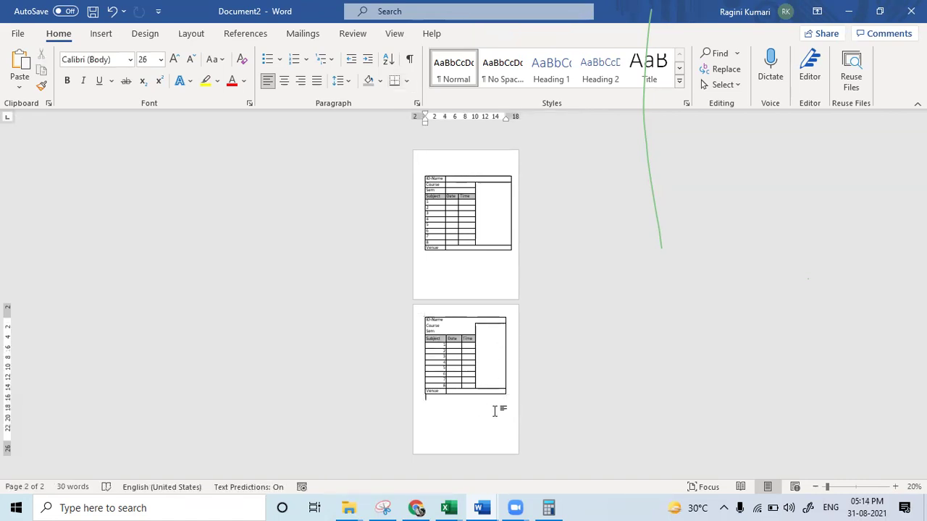
Step: Delete the numbers 1 to 8 from the Subject column of the second page's table
{"action": "scroll", "coordinate": [494, 411], "scroll_direction": "up", "scroll_amount": 4}
{"action": "scroll", "coordinate": [495, 411], "scroll_direction": "up", "scroll_amount": 1}
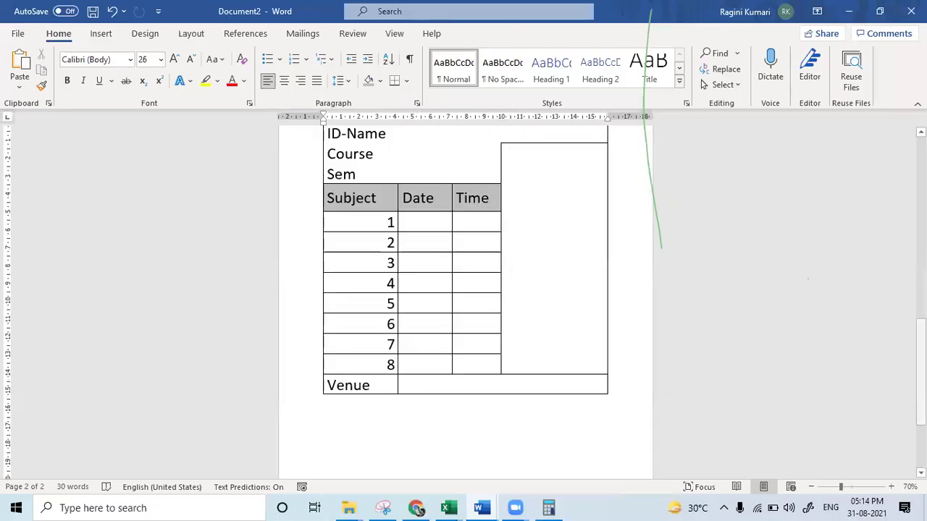
{"action": "scroll", "coordinate": [485, 313], "scroll_direction": "up", "scroll_amount": 3}
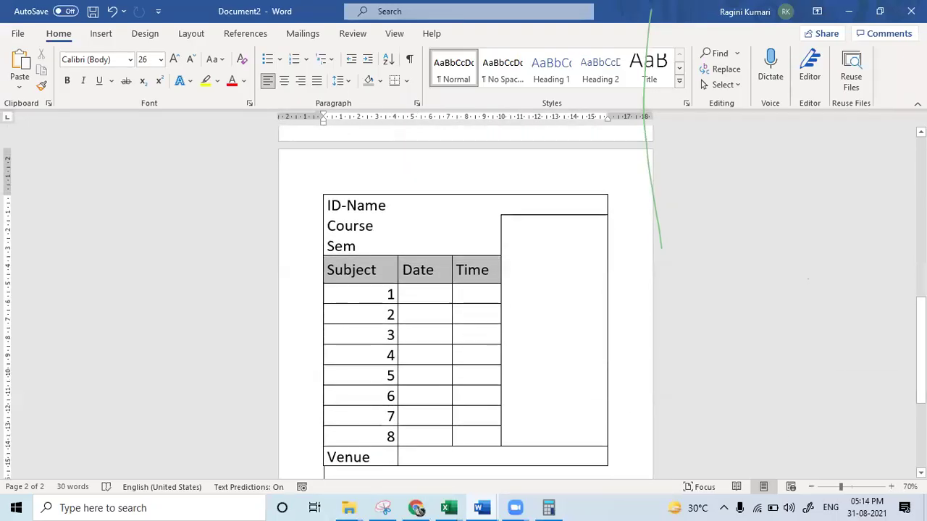
{"action": "left_click", "coordinate": [391, 310]}
{"action": "left_click_drag", "start_coordinate": [382, 300], "coordinate": [391, 427]}
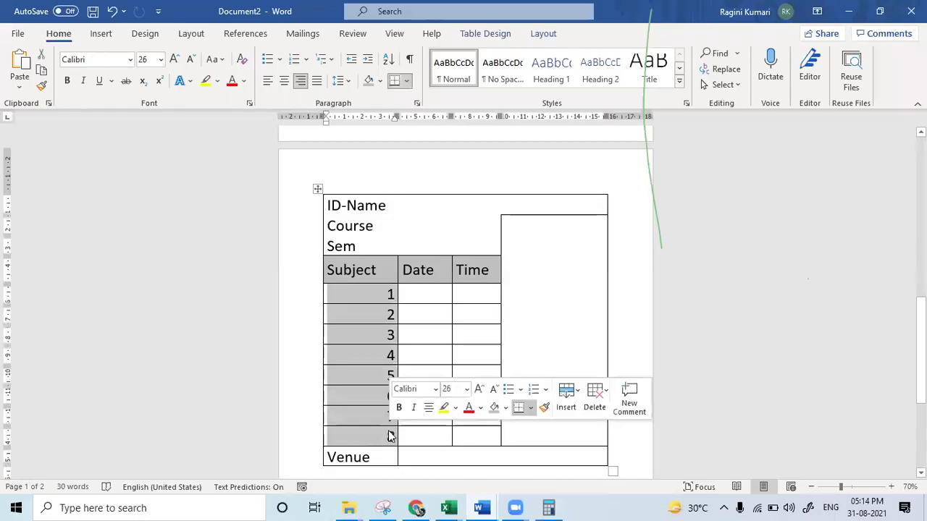
{"action": "key", "text": "Delete"}
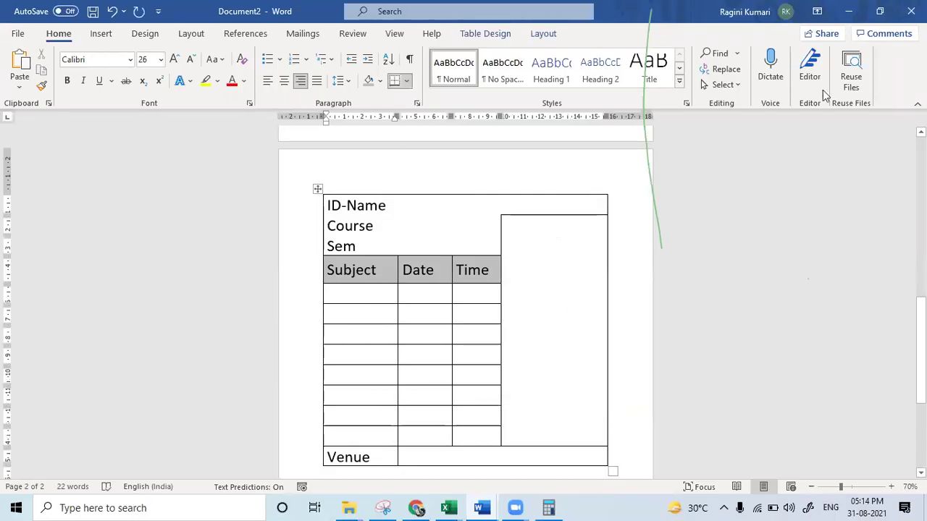
Step: Arrange the Word document as a smaller window beside the admit card document in Chrome
{"action": "left_click", "coordinate": [880, 10]}
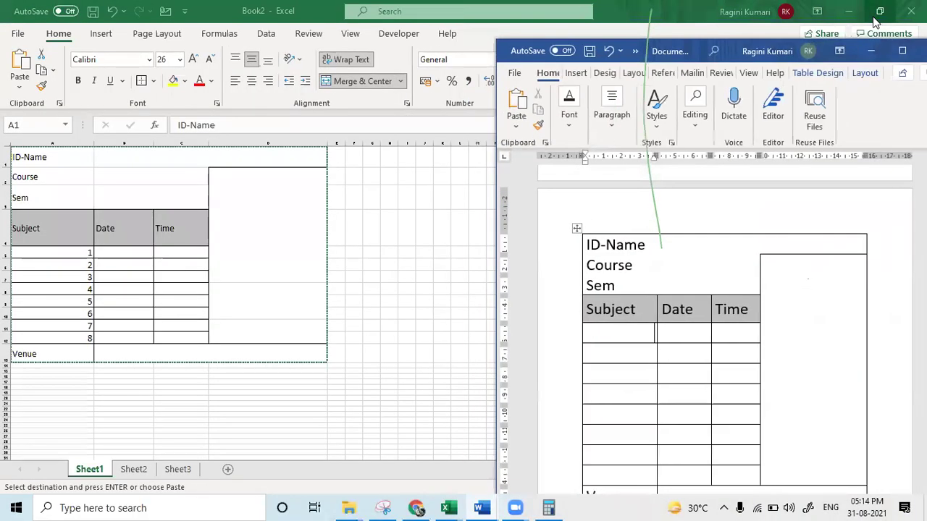
{"action": "left_click", "coordinate": [416, 508]}
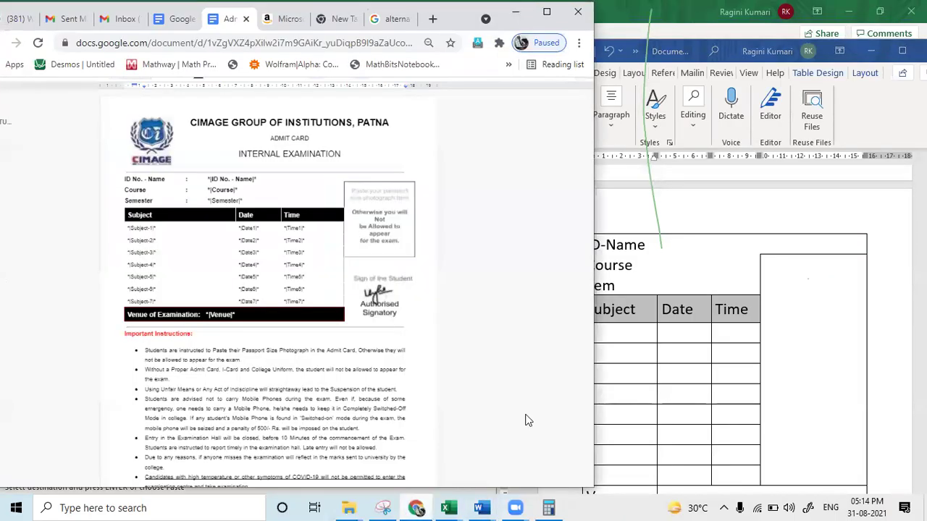
{"action": "left_click", "coordinate": [727, 43]}
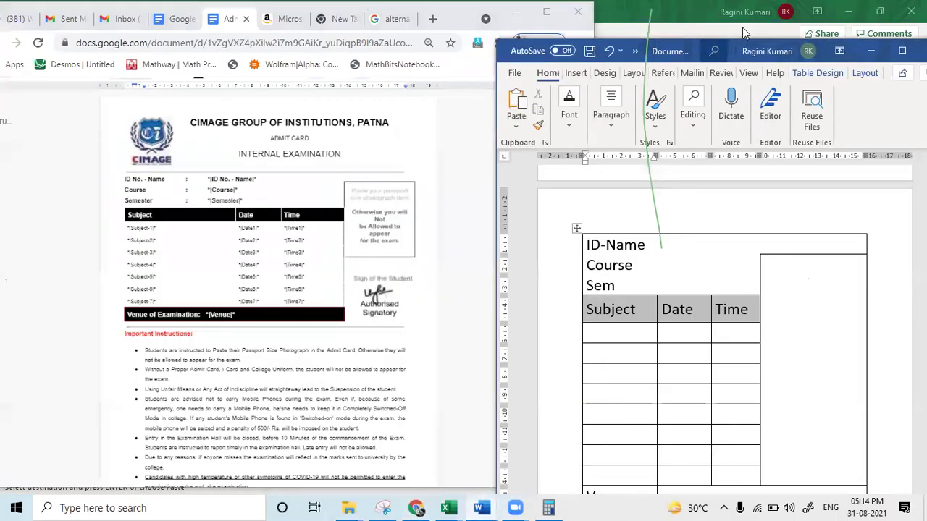
{"action": "left_click_drag", "start_coordinate": [742, 29], "coordinate": [752, 35]}
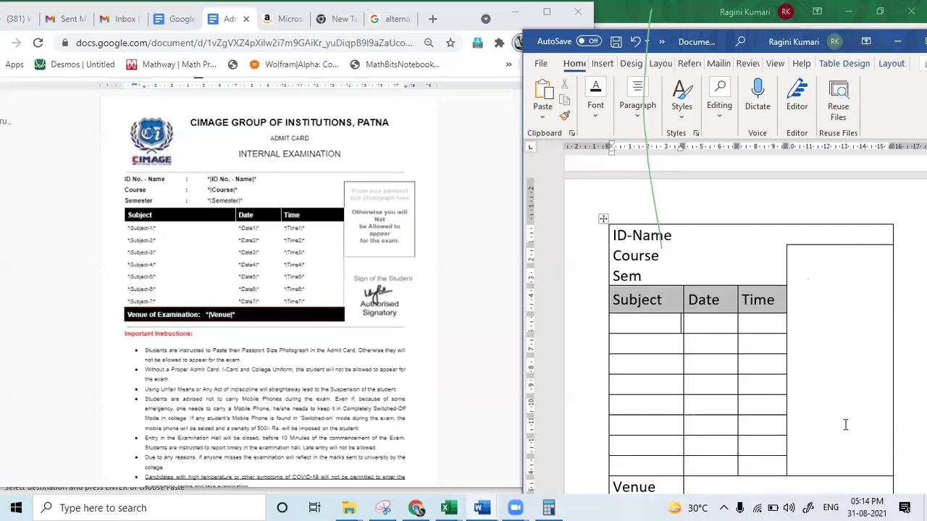
Step: Enter "Sign of the Students" in the merged block beside the lower subject rows
{"action": "left_click", "coordinate": [827, 407]}
{"action": "type", "text": "Sign of th s"}
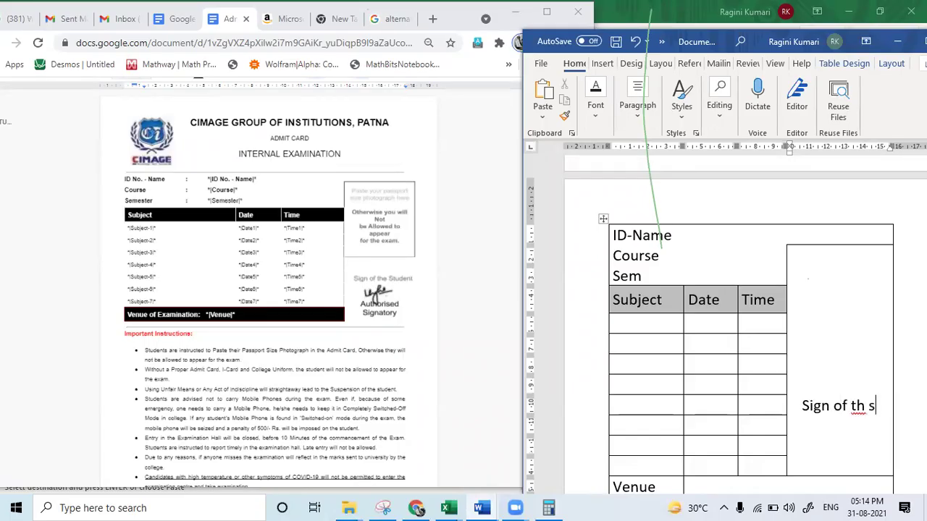
{"action": "key", "text": "BackSpace"}
{"action": "key", "text": "BackSpace"}
{"action": "type", "text": "e "}
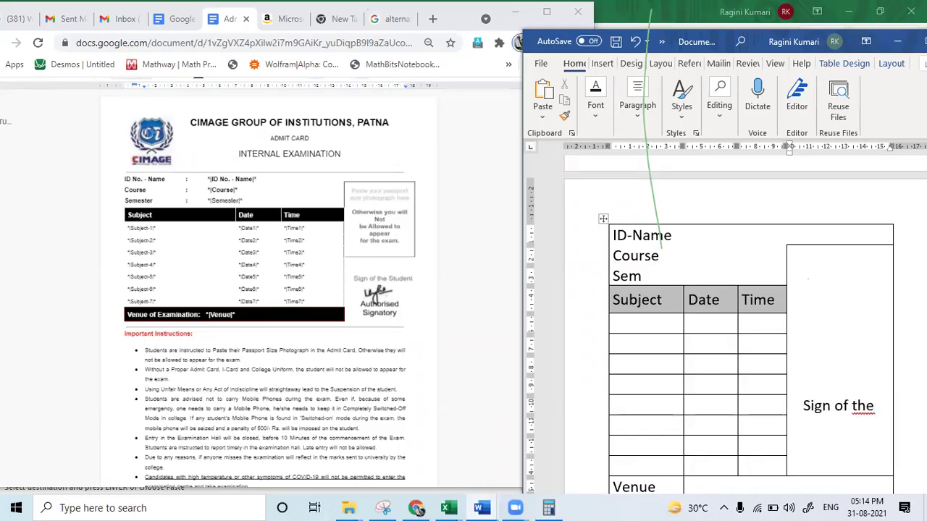
{"action": "type", "text": "St"}
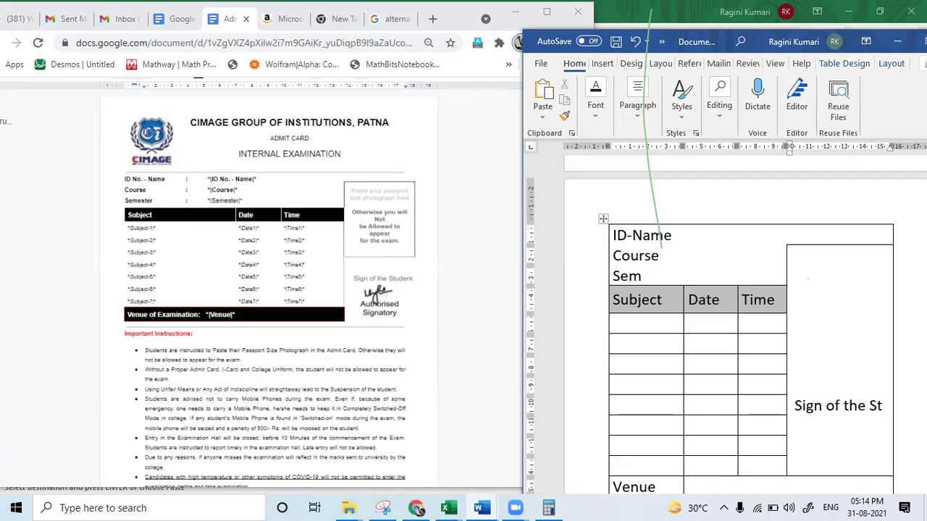
{"action": "type", "text": "udet"}
{"action": "key", "text": "BackSpace"}
{"action": "type", "text": "nts"}
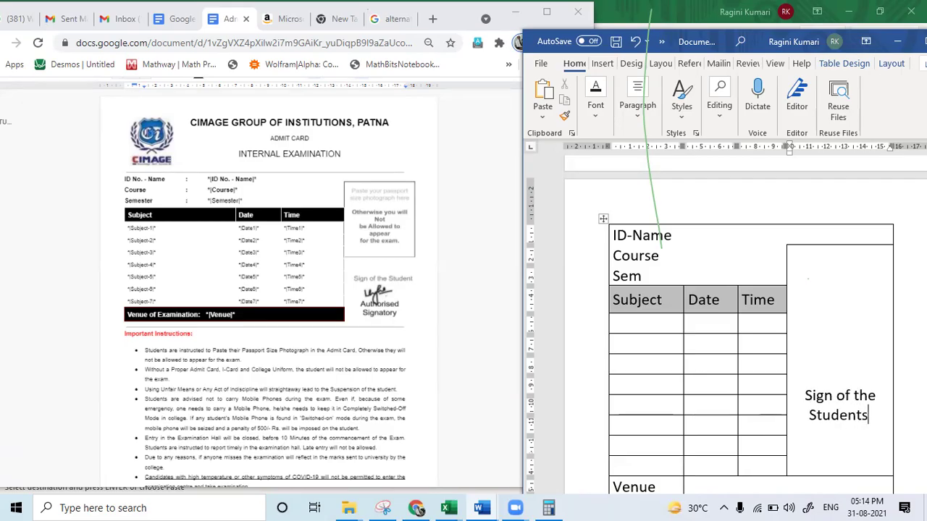
Step: Reduce the font size of the "Sign of the Students" text to 20
{"action": "key", "text": "shift+Up"}
{"action": "key", "text": "shift+Up"}
{"action": "key", "text": "shift+Down"}
{"action": "key", "text": "shift+Left"}
{"action": "key", "text": "shift+Left"}
{"action": "key", "text": "shift+Left"}
{"action": "key", "text": "shift+Left"}
{"action": "key", "text": "shift+Left"}
{"action": "key", "text": "shift+Left"}
{"action": "key", "text": "shift+Left"}
{"action": "key", "text": "shift+Left"}
{"action": "key", "text": "shift+Left"}
{"action": "key", "text": "shift+Left"}
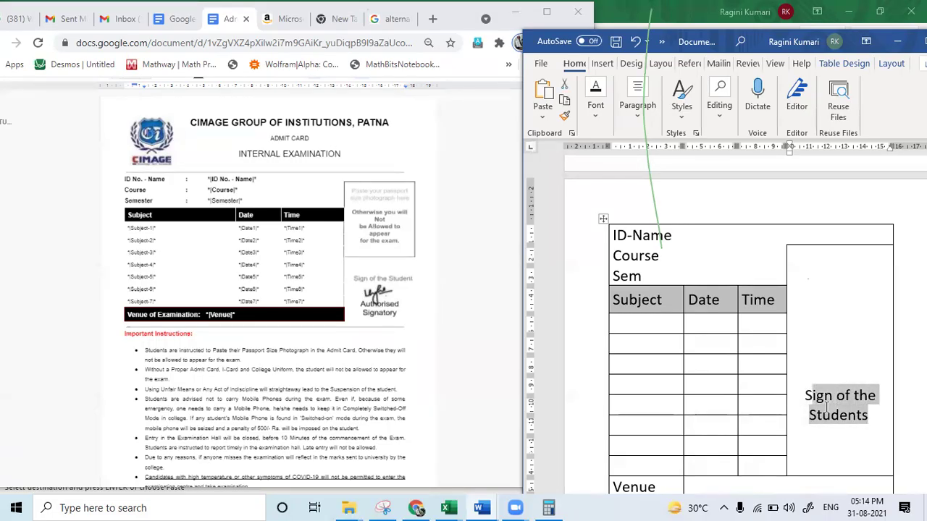
{"action": "key", "text": "ctrl+shift+comma"}
{"action": "key", "text": "ctrl+shift+comma"}
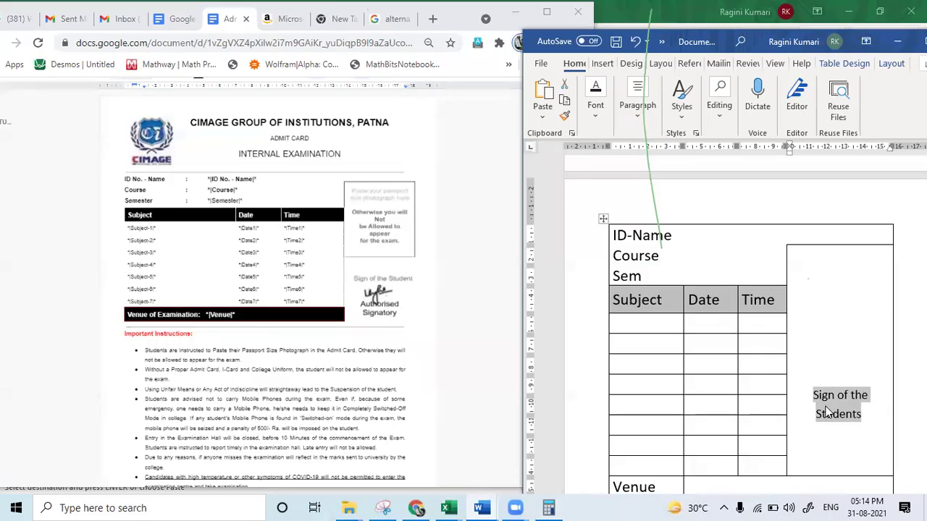
Step: Color the "Sign of the Students" text light gray
{"action": "left_click", "coordinate": [595, 106]}
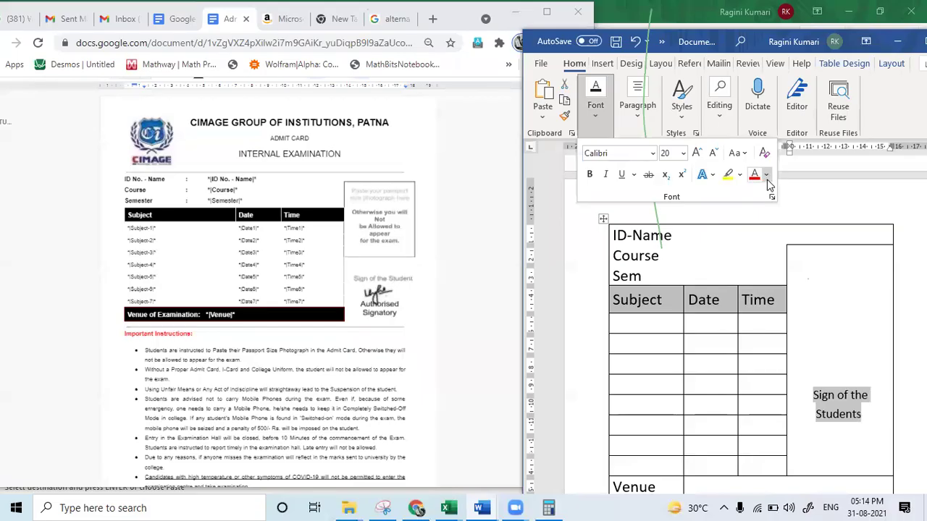
{"action": "left_click", "coordinate": [766, 178]}
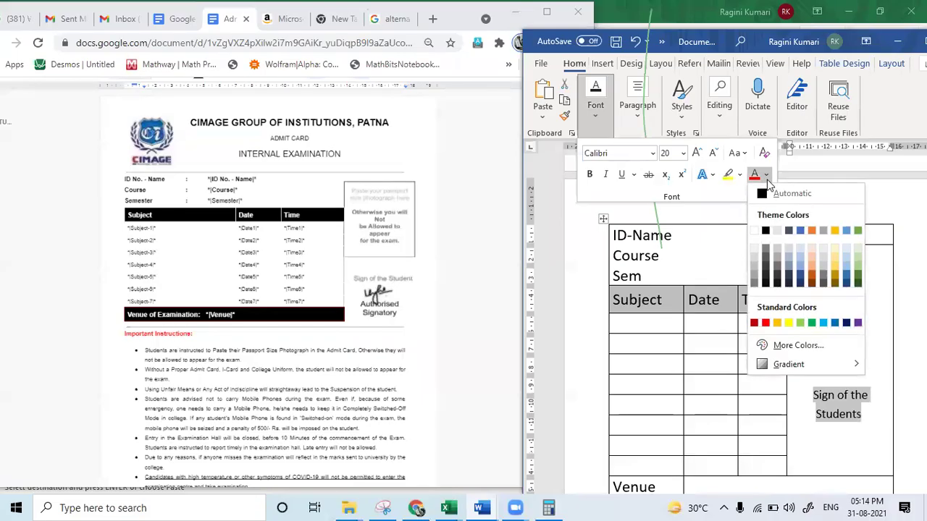
{"action": "left_click", "coordinate": [755, 260]}
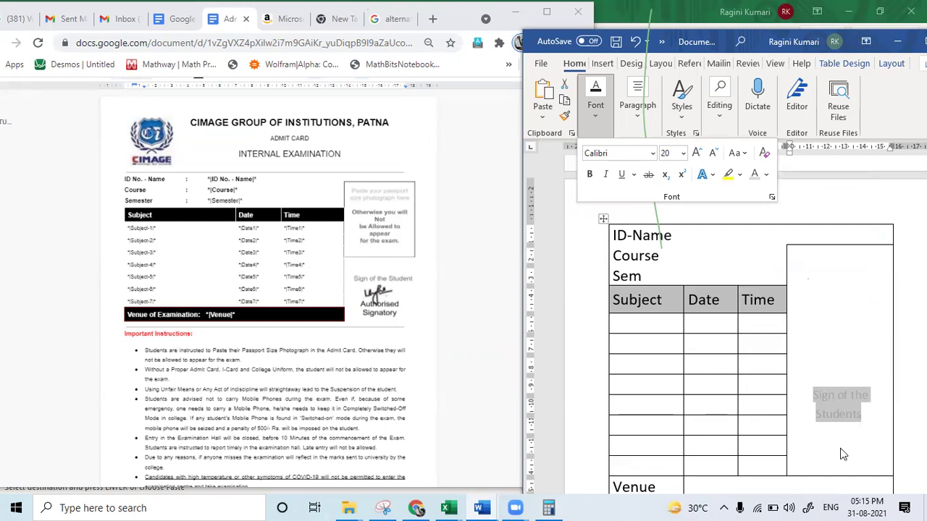
{"action": "left_click", "coordinate": [774, 410]}
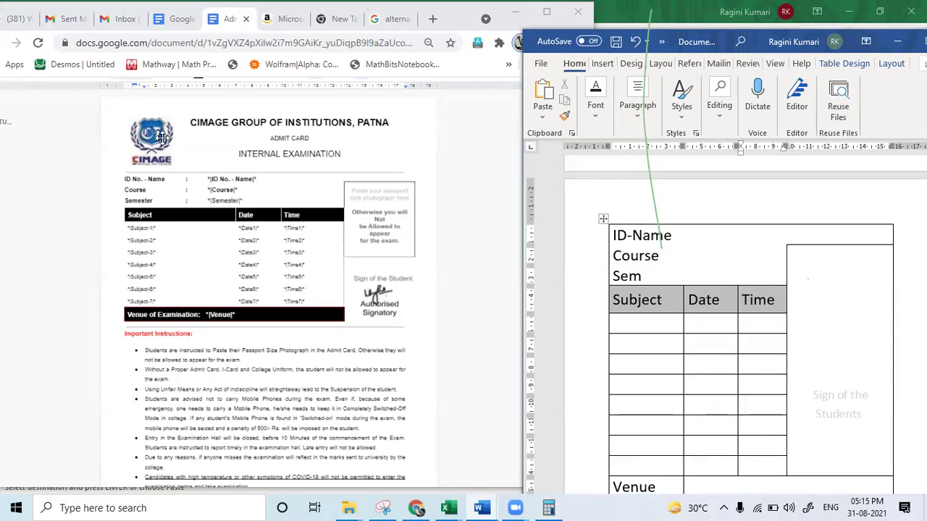
Step: Maximize the Word window and insert blank lines above the table on the second page
{"action": "left_click", "coordinate": [731, 44]}
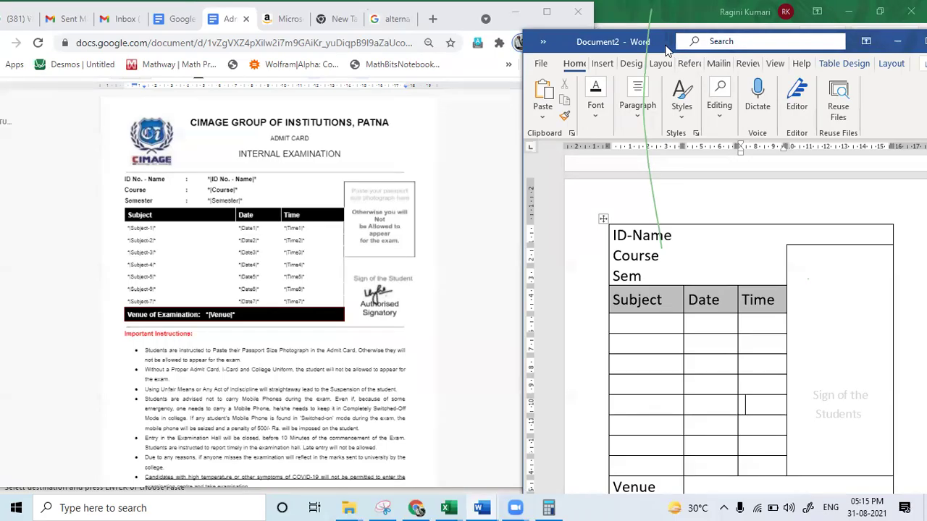
{"action": "left_click", "coordinate": [664, 47]}
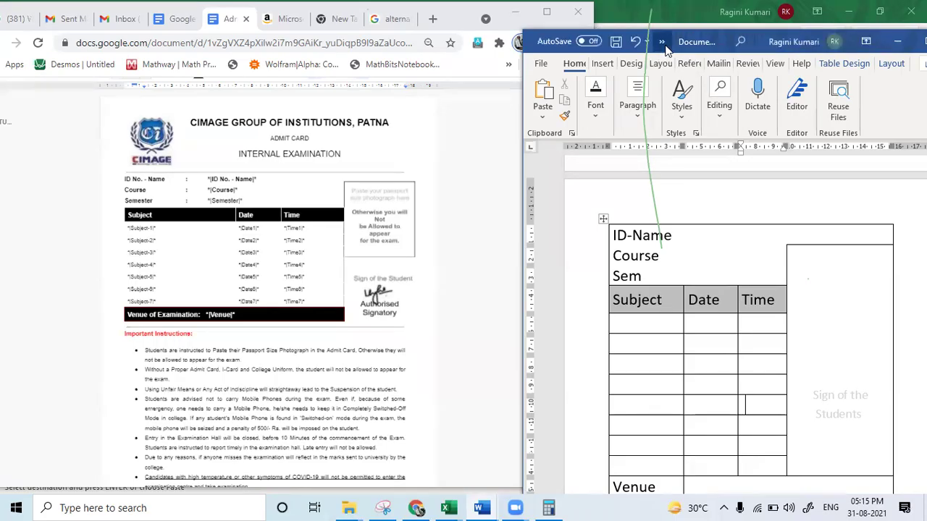
{"action": "double_click", "coordinate": [757, 32]}
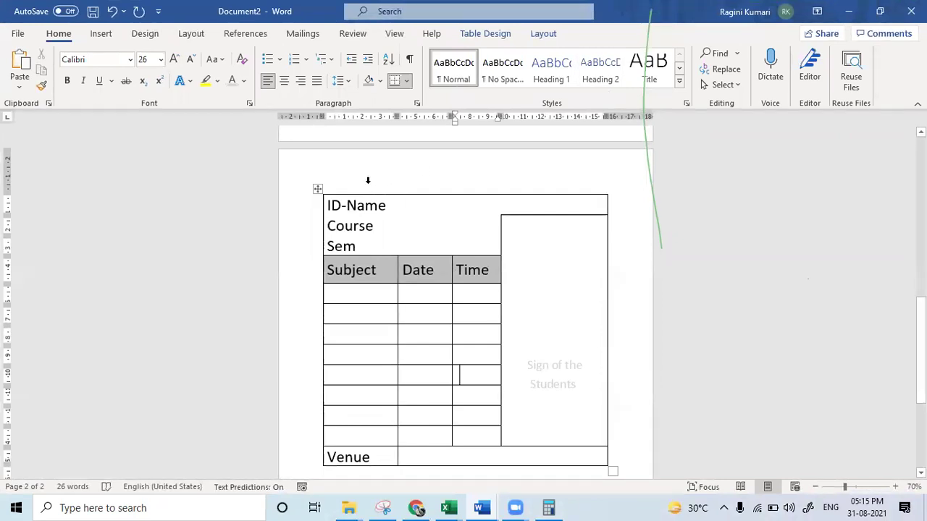
{"action": "left_click_drag", "start_coordinate": [921, 349], "coordinate": [920, 320]}
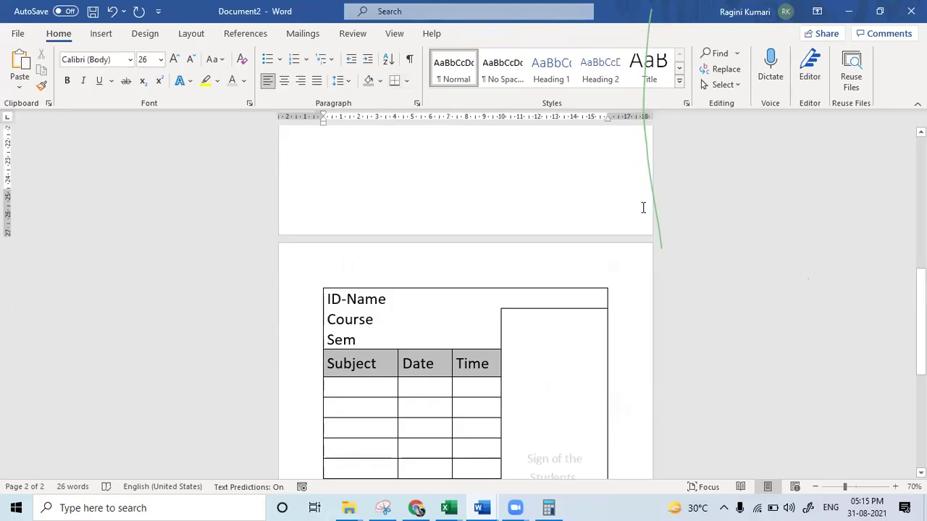
{"action": "key", "text": "Return"}
{"action": "key", "text": "Return"}
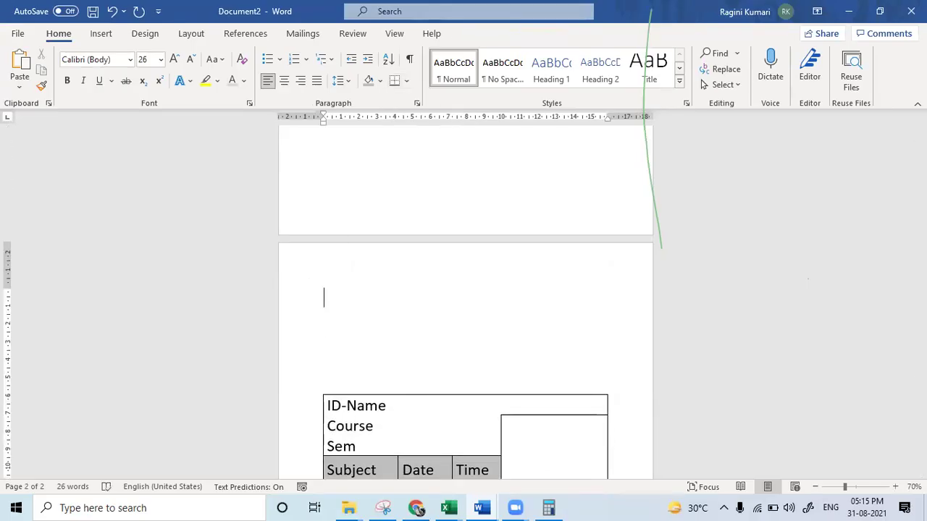
{"action": "type", "text": "A"}
{"action": "type", "text": "dm"}
{"action": "type", "text": "t"}
{"action": "key", "text": "BackSpace"}
{"action": "key", "text": "BackSpace"}
{"action": "key", "text": "BackSpace"}
{"action": "key", "text": "BackSpace"}
Step: Start the heading above the second page's table with the word "CIMAGE"
{"action": "type", "text": "CIMGE"}
{"action": "key", "text": "BackSpace"}
{"action": "key", "text": "BackSpace"}
{"action": "type", "text": "AGE"}
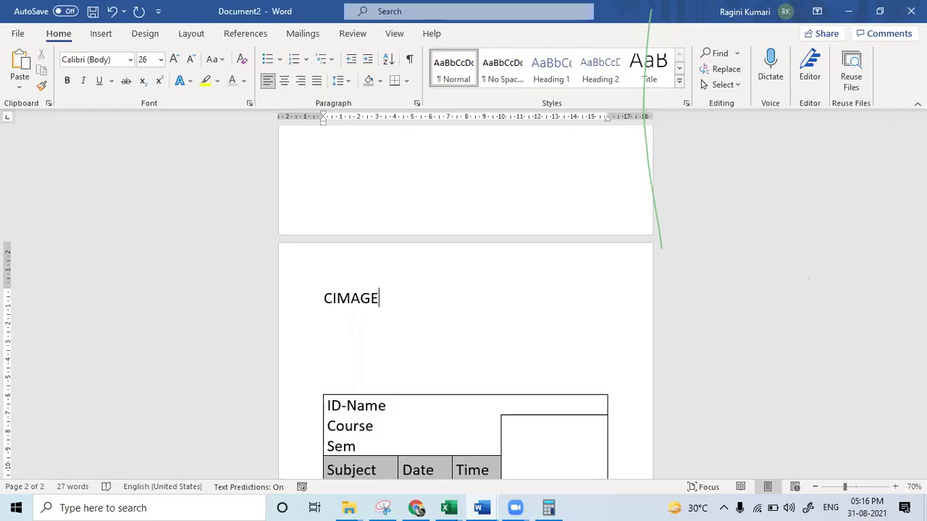
{"action": "type", "text": "GROUP"}
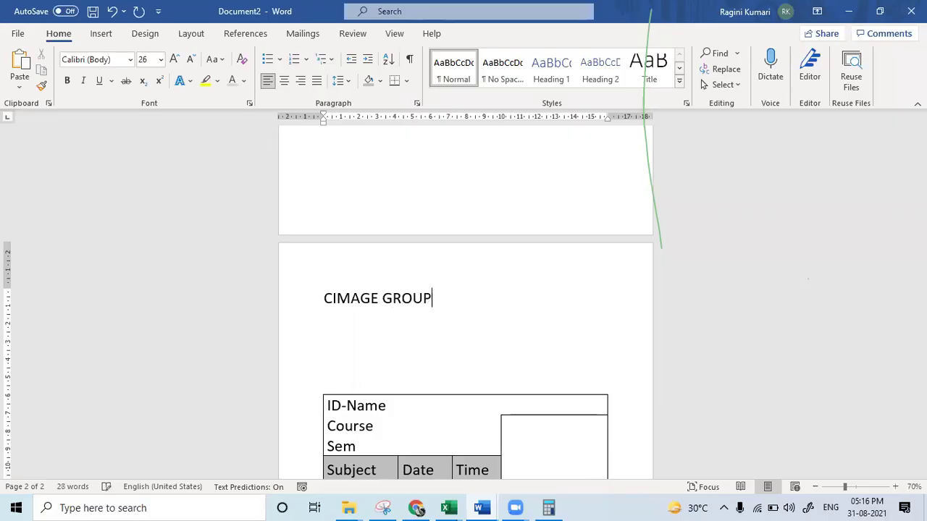
{"action": "type", "text": " OF i"}
{"action": "key", "text": "BackSpace"}
{"action": "key", "text": "Caps_Lock"}
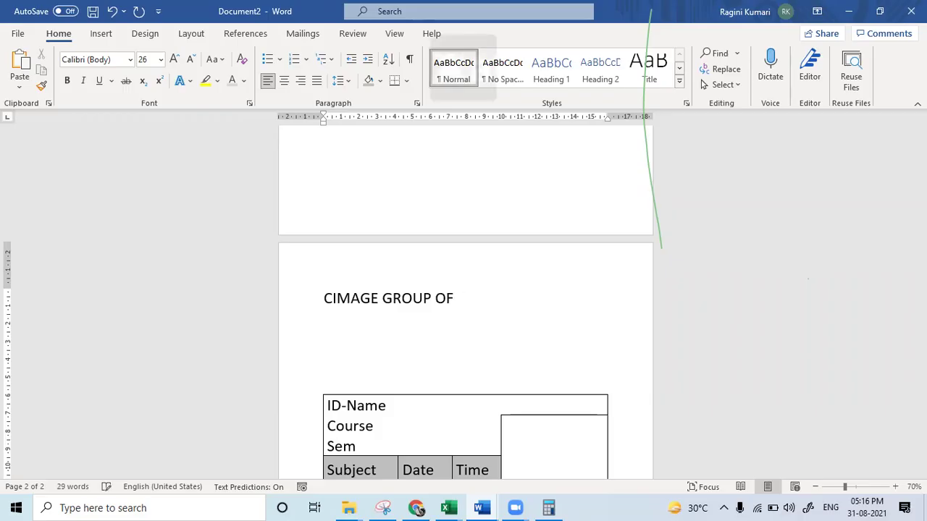
{"action": "type", "text": "Inm"}
{"action": "key", "text": "BackSpace"}
{"action": "key", "text": "BackSpace"}
{"action": "key", "text": "BackSpace"}
{"action": "key", "text": "BackSpace"}
{"action": "key", "text": "BackSpace"}
{"action": "key", "text": "BackSpace"}
{"action": "key", "text": "BackSpace"}
{"action": "key", "text": "BackSpace"}
{"action": "key", "text": "BackSpace"}
{"action": "key", "text": "BackSpace"}
{"action": "key", "text": "BackSpace"}
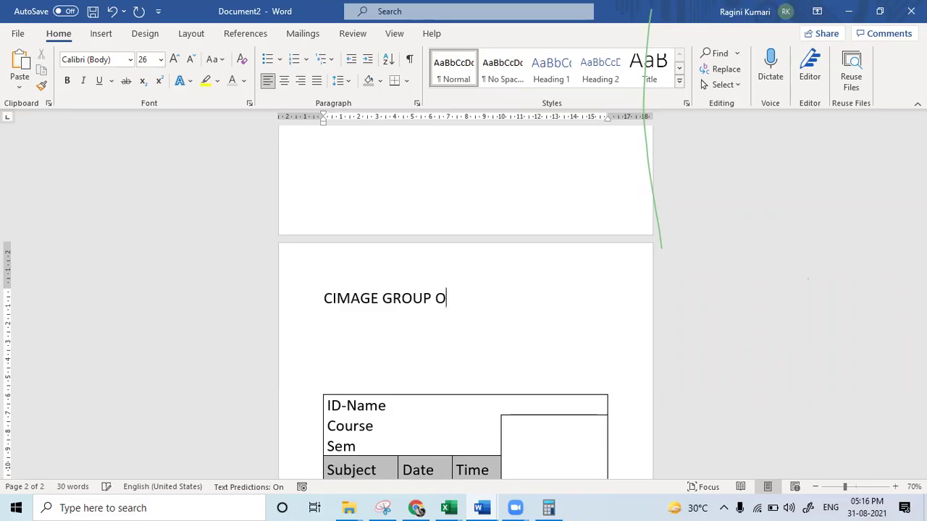
{"action": "key", "text": "BackSpace"}
{"action": "key", "text": "BackSpace"}
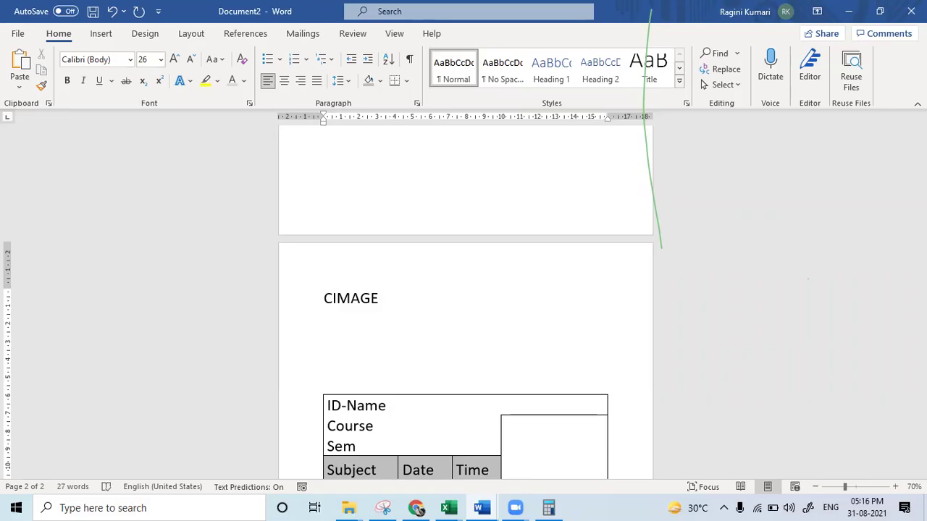
Step: Complete the heading as "CIMAGE Group of Institutions" and center it
{"action": "type", "text": "Group of Inst"}
{"action": "key", "text": "Tab"}
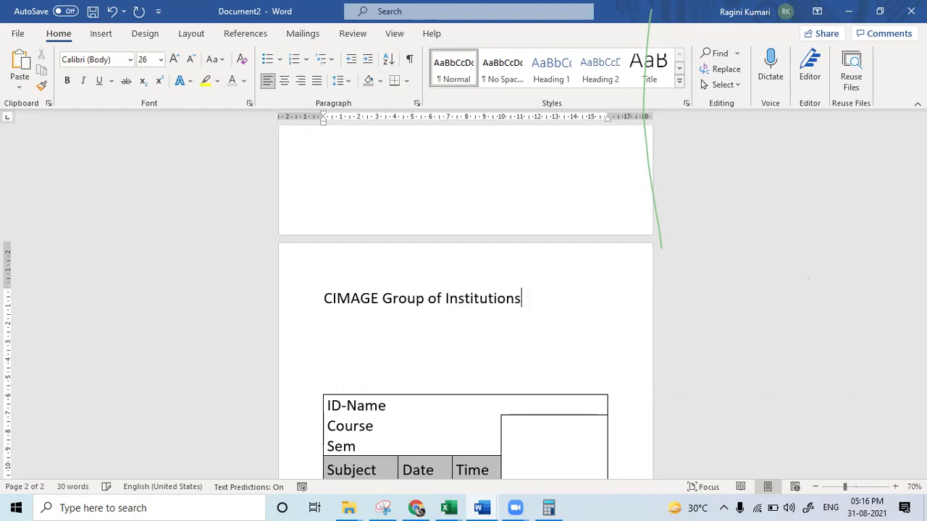
{"action": "key", "text": "ctrl+e"}
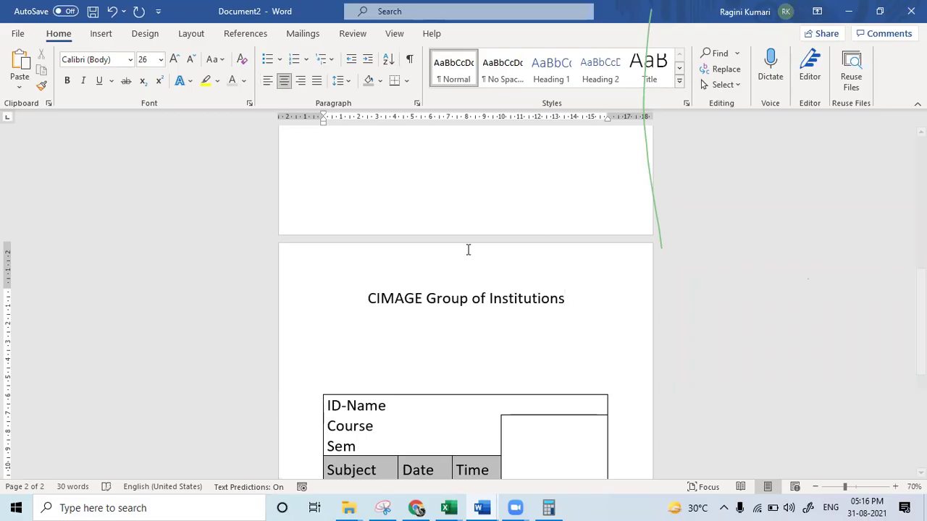
Step: Place the insertion point before the "CIMAGE Group of Institutions" heading and check the desktop for the logo image file
{"action": "left_click", "coordinate": [369, 298]}
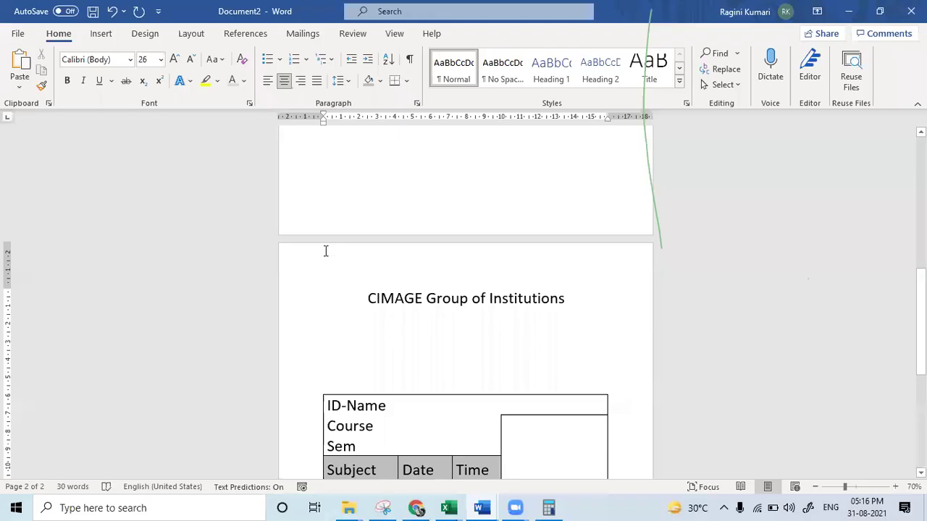
{"action": "left_click", "coordinate": [101, 35]}
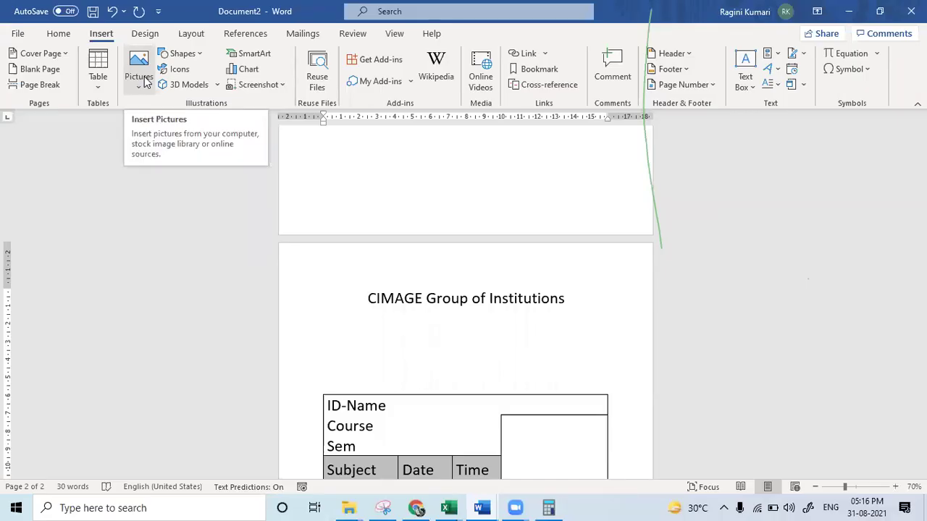
{"action": "key", "text": "super+d"}
{"action": "key", "text": "super+s"}
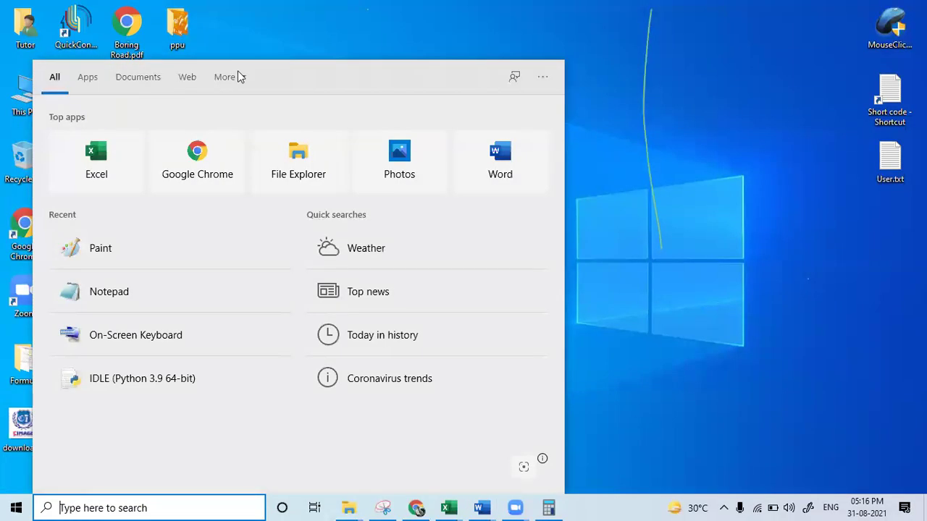
{"action": "left_click", "coordinate": [733, 224]}
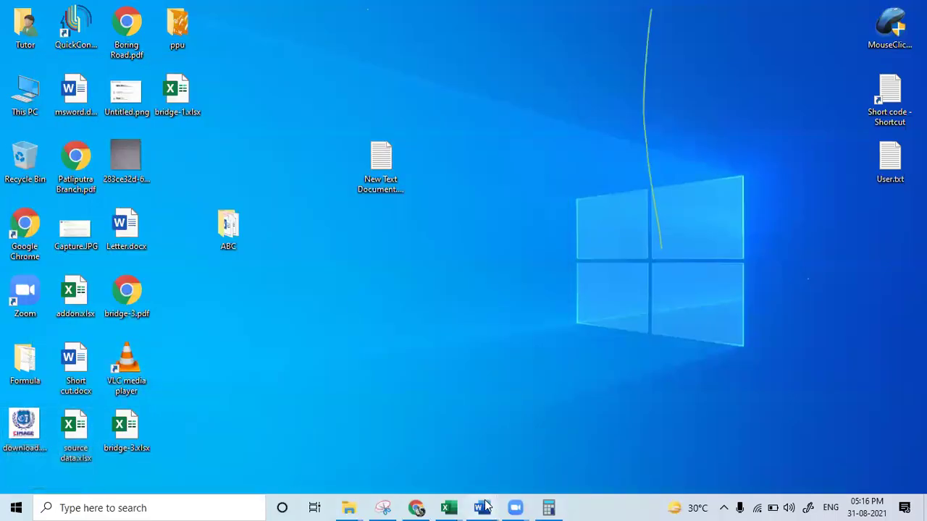
{"action": "mouse_move", "coordinate": [484, 507]}
{"action": "left_click", "coordinate": [616, 464]}
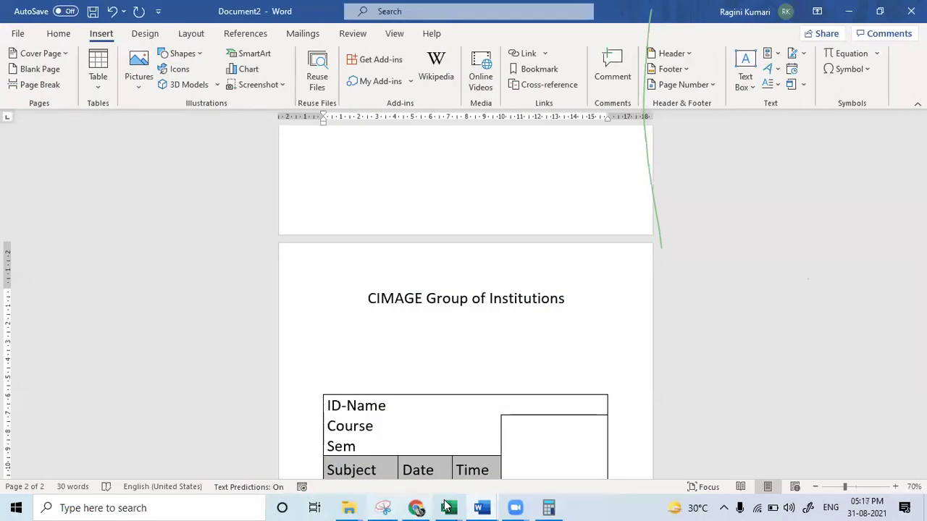
Step: Switch to Chrome and search Google Images for the CIMAGE logo on a new page
{"action": "left_click", "coordinate": [416, 509]}
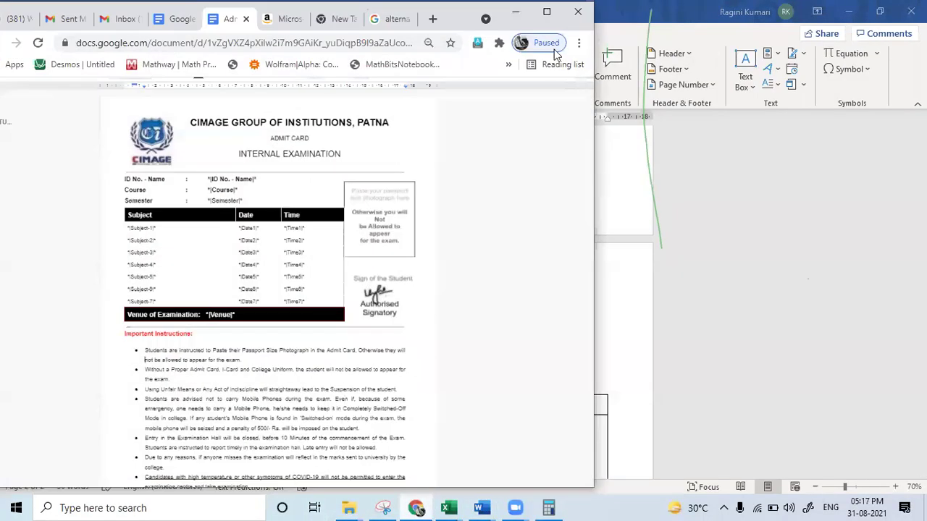
{"action": "left_click", "coordinate": [547, 11]}
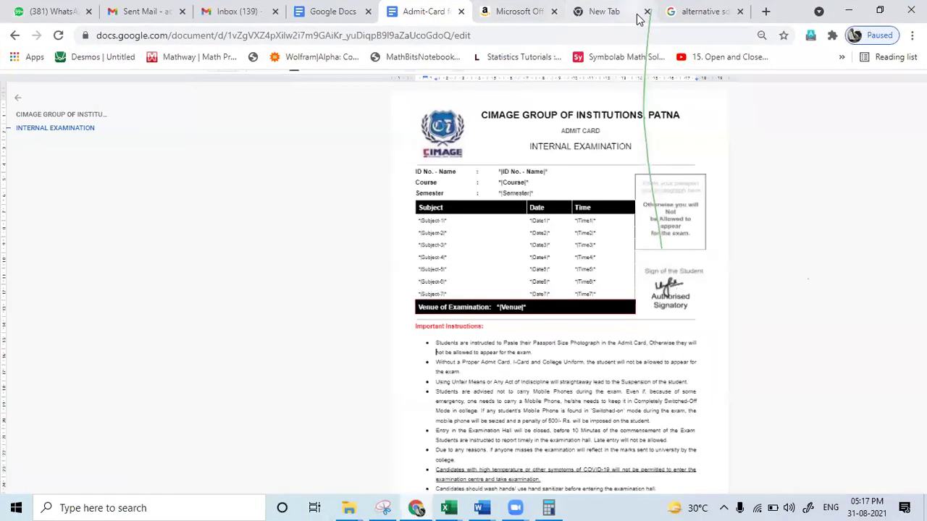
{"action": "left_click", "coordinate": [764, 11]}
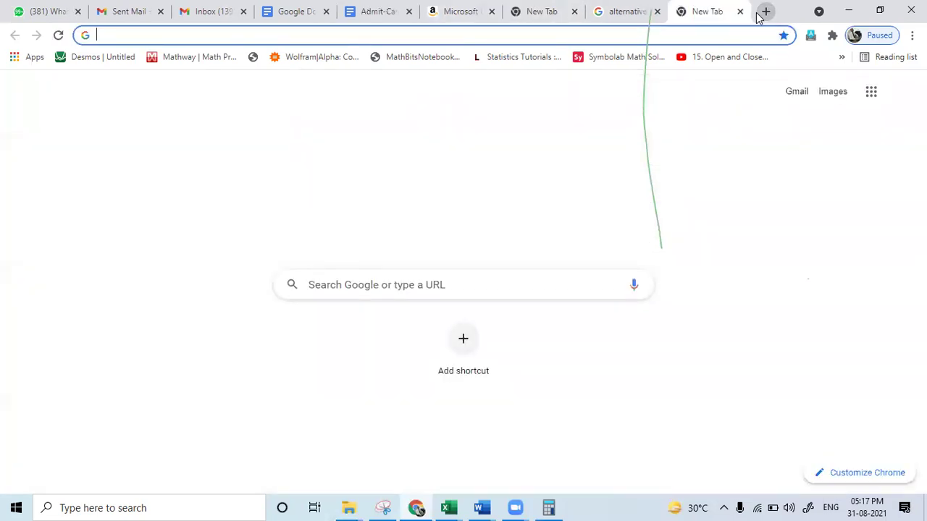
{"action": "type", "text": "cimah"}
{"action": "key", "text": "BackSpace"}
{"action": "type", "text": "ge logo"}
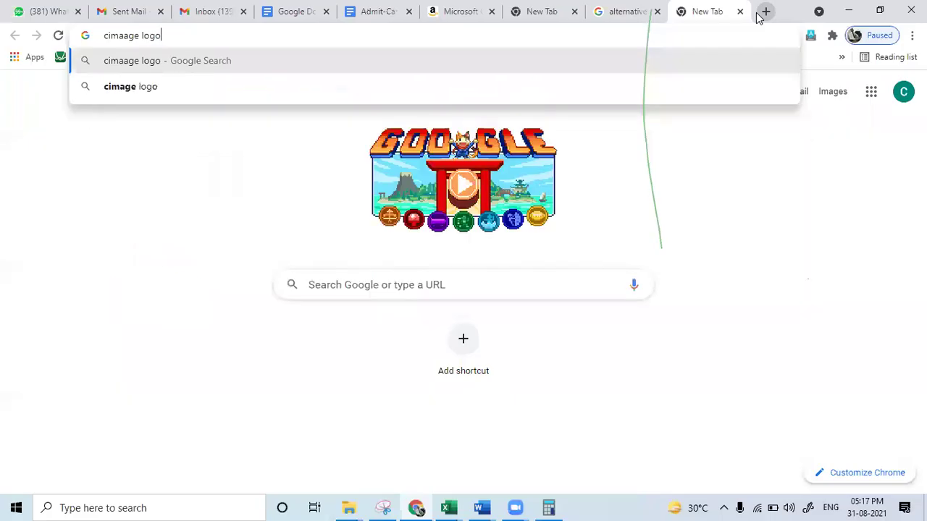
{"action": "key", "text": "Return"}
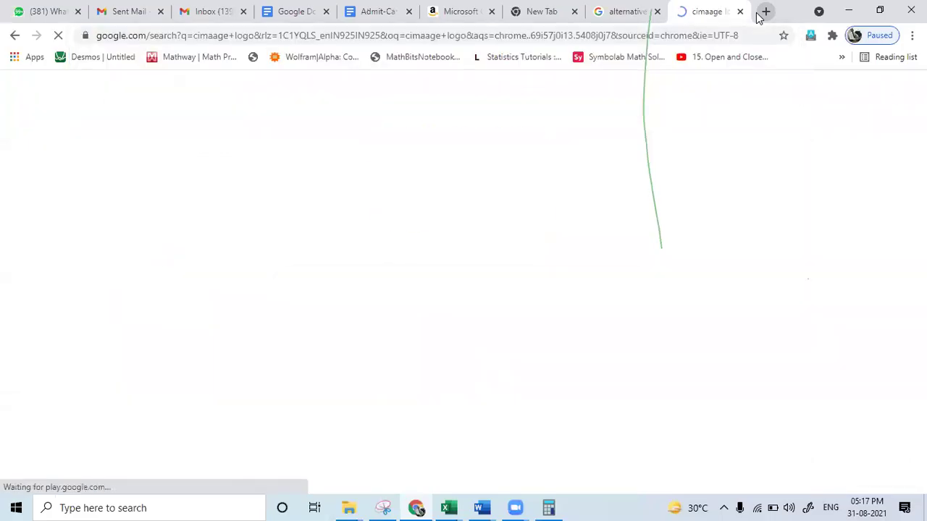
{"action": "left_click", "coordinate": [168, 153]}
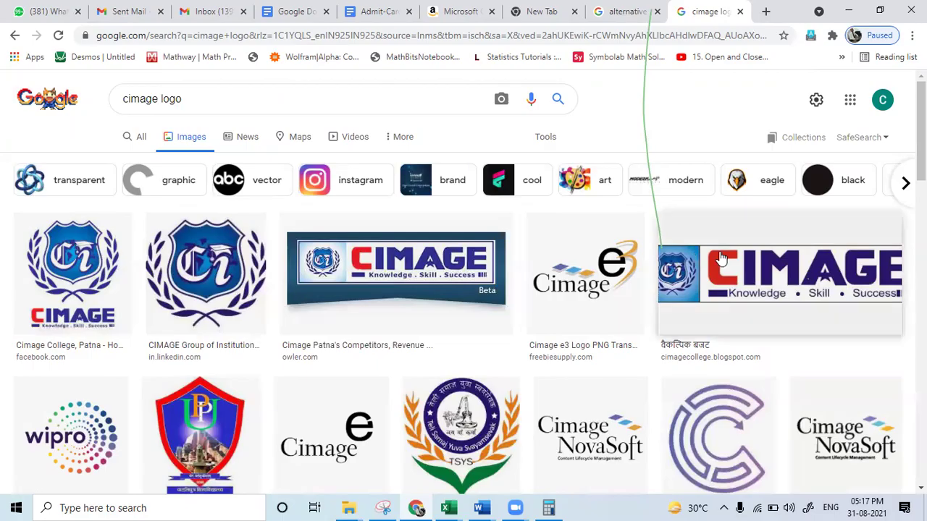
Step: Change the image search to "tcs logo" and preview two of the Tata logo results
{"action": "double_click", "coordinate": [138, 98]}
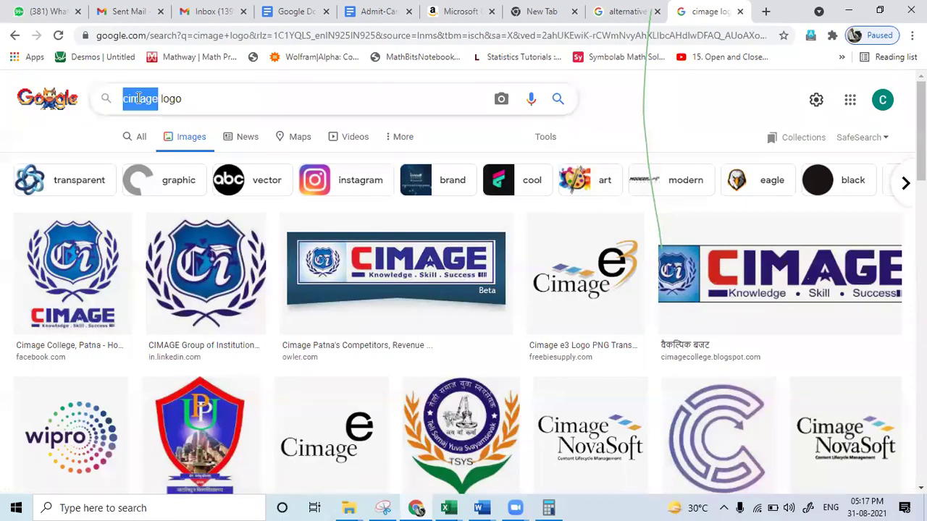
{"action": "type", "text": "wip"}
{"action": "key", "text": "BackSpace"}
{"action": "key", "text": "BackSpace"}
{"action": "key", "text": "BackSpace"}
{"action": "type", "text": "tcs"}
{"action": "key", "text": "Return"}
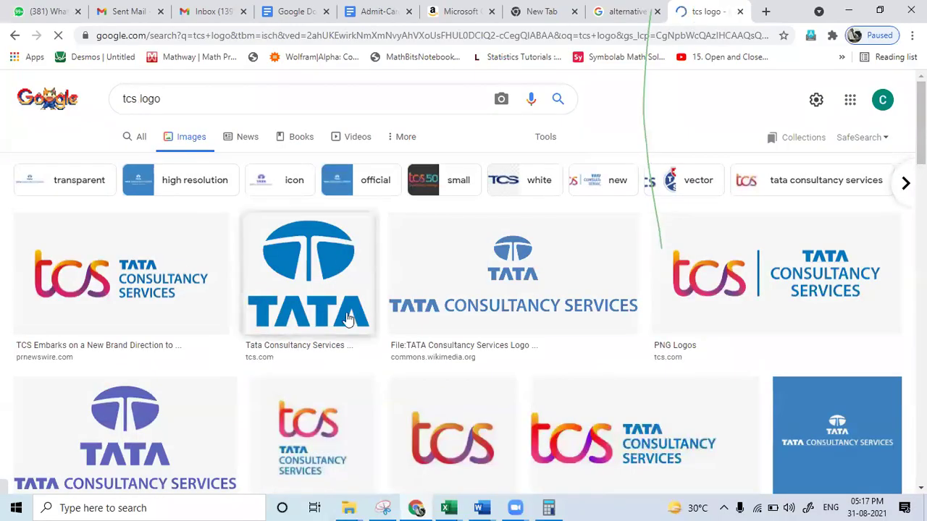
{"action": "left_click", "coordinate": [340, 308]}
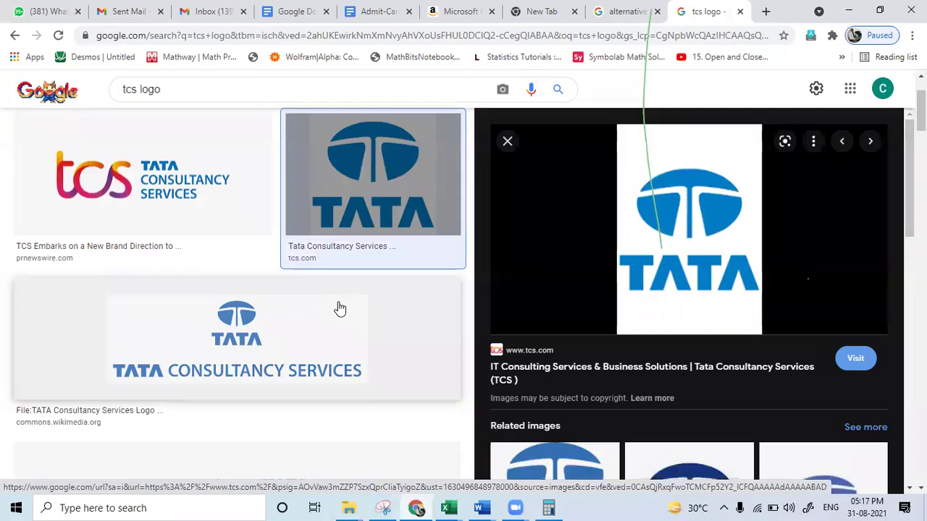
{"action": "left_click", "coordinate": [266, 355]}
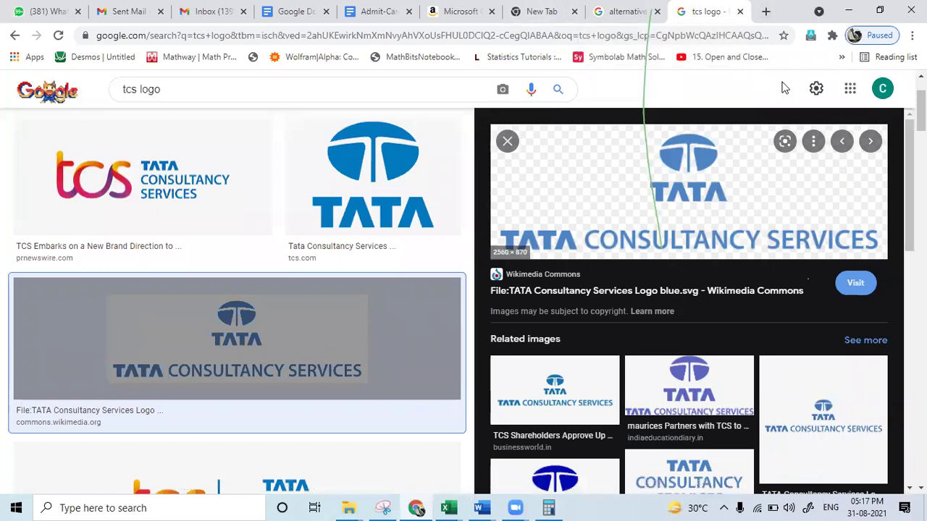
Step: Back in Word, insert download.jpg from the Desktop before the heading and shrink it to about 3.16 by 3.17 cm
{"action": "left_click", "coordinate": [849, 12]}
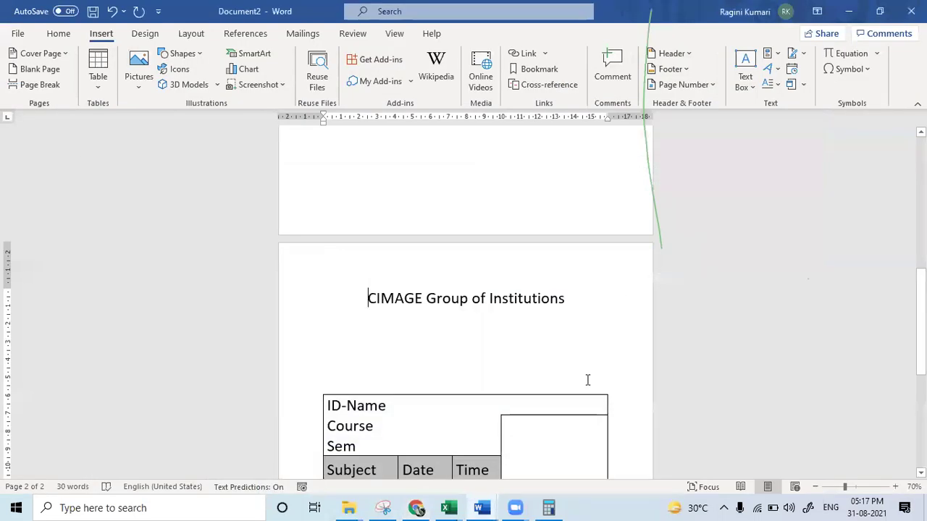
{"action": "left_click", "coordinate": [142, 76]}
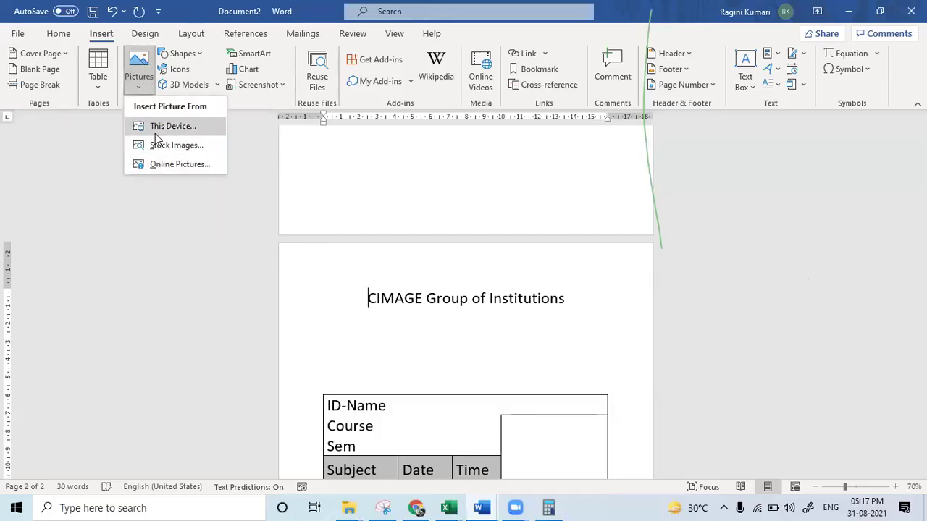
{"action": "left_click", "coordinate": [155, 138]}
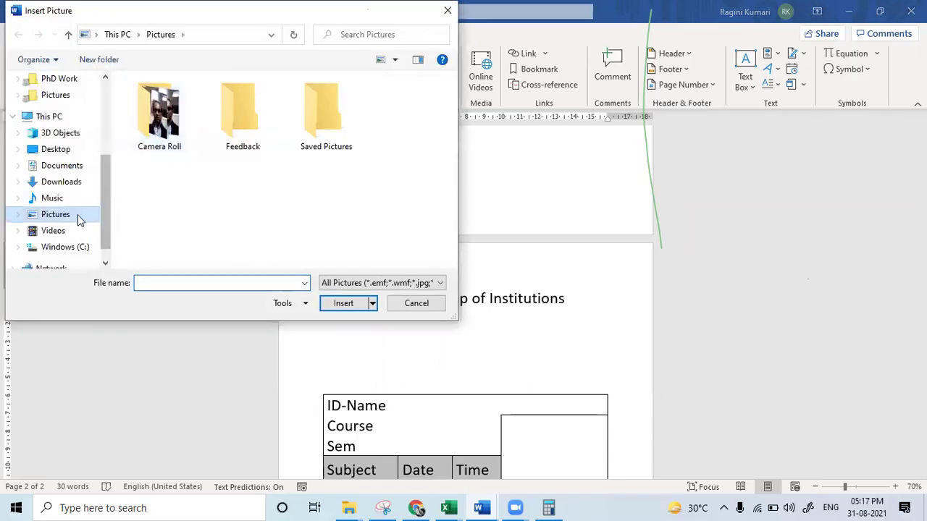
{"action": "left_click", "coordinate": [48, 150]}
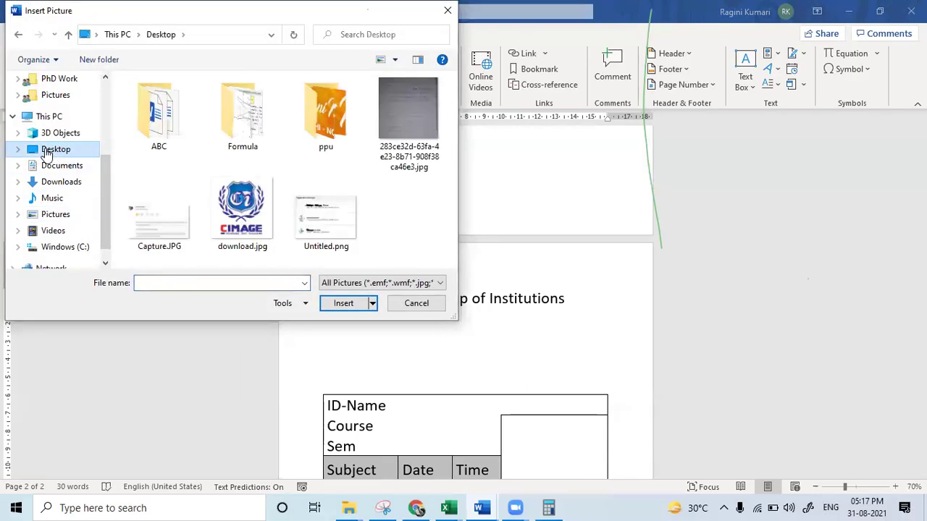
{"action": "double_click", "coordinate": [236, 219]}
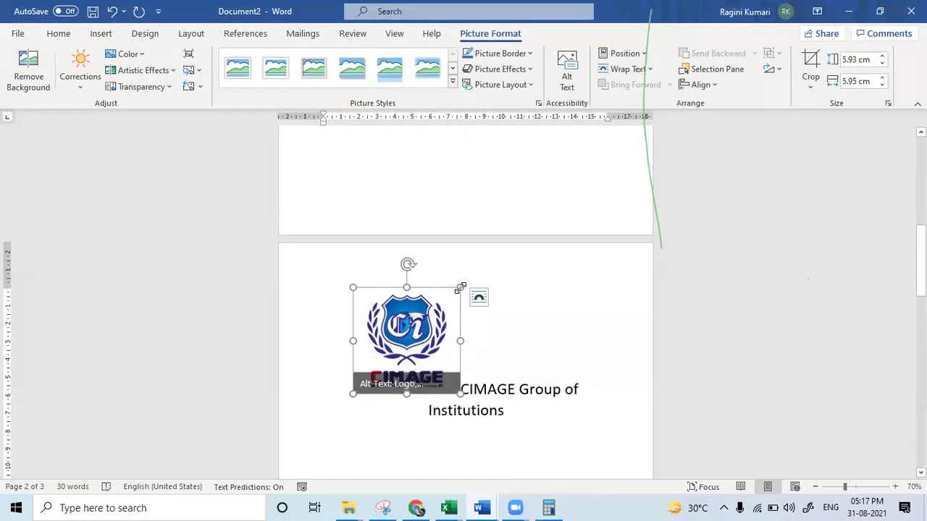
{"action": "left_click_drag", "start_coordinate": [457, 288], "coordinate": [404, 339]}
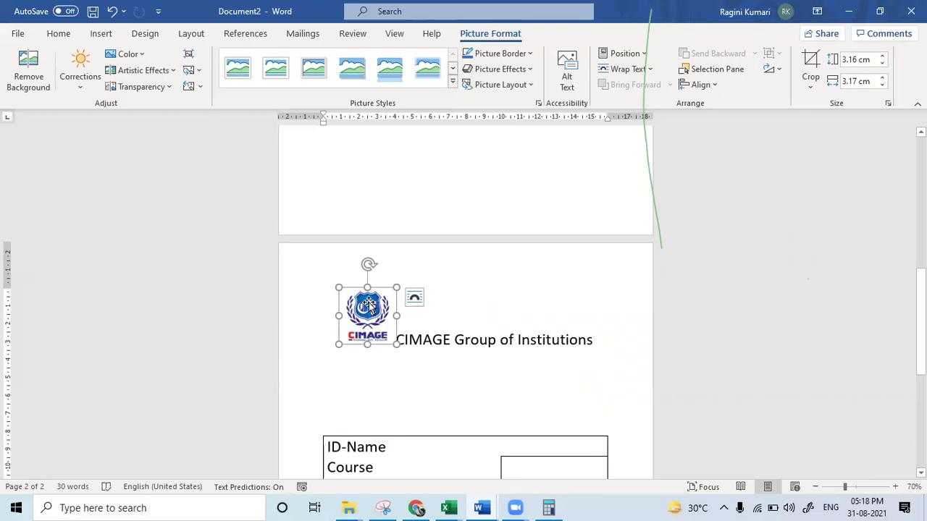
{"action": "left_click", "coordinate": [407, 334]}
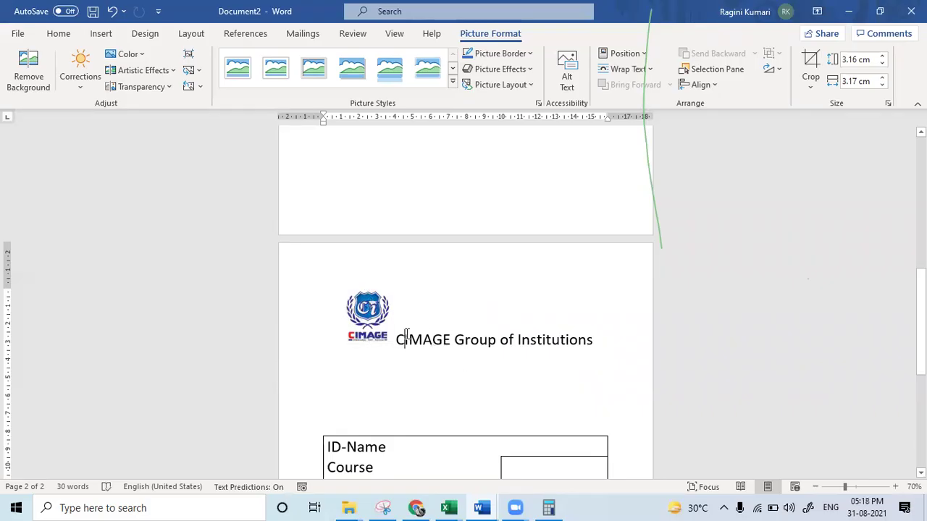
Step: Set the logo's text wrapping to Behind Text
{"action": "left_click", "coordinate": [368, 318]}
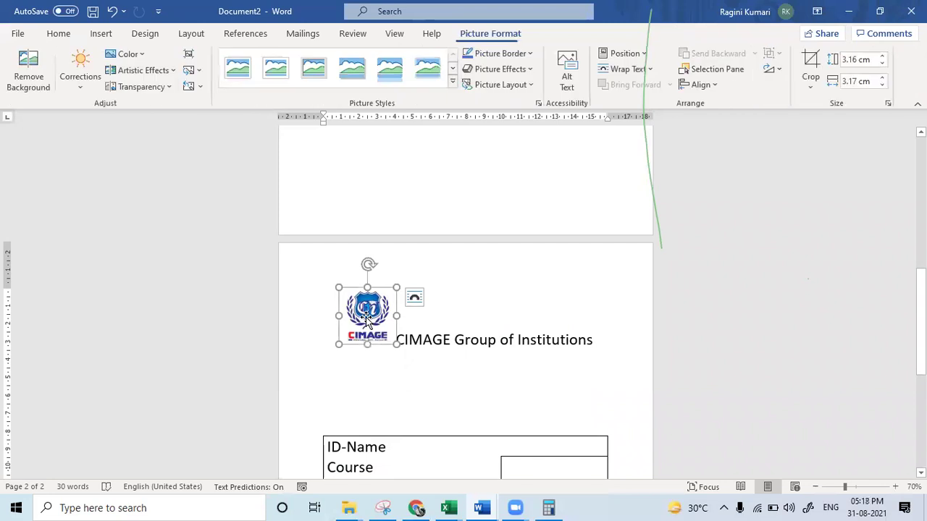
{"action": "right_click", "coordinate": [367, 319]}
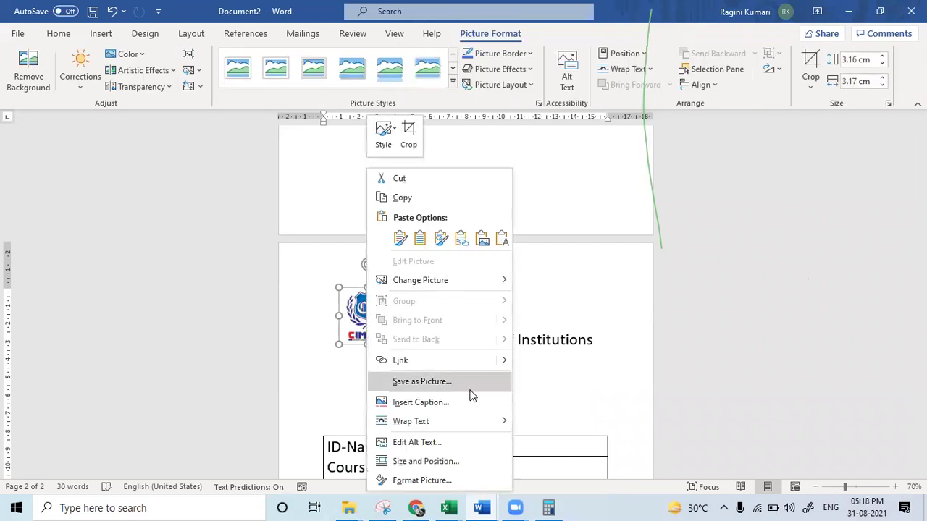
{"action": "mouse_move", "coordinate": [484, 423]}
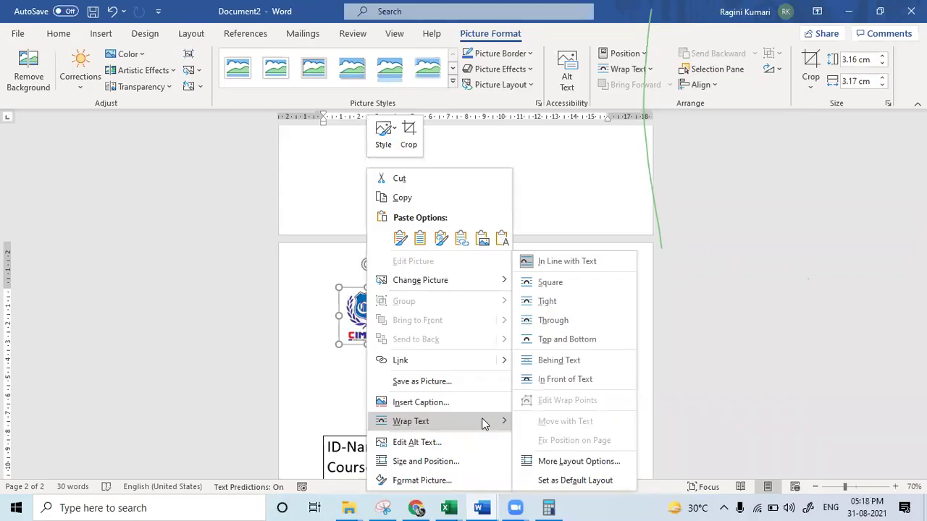
{"action": "left_click", "coordinate": [550, 360]}
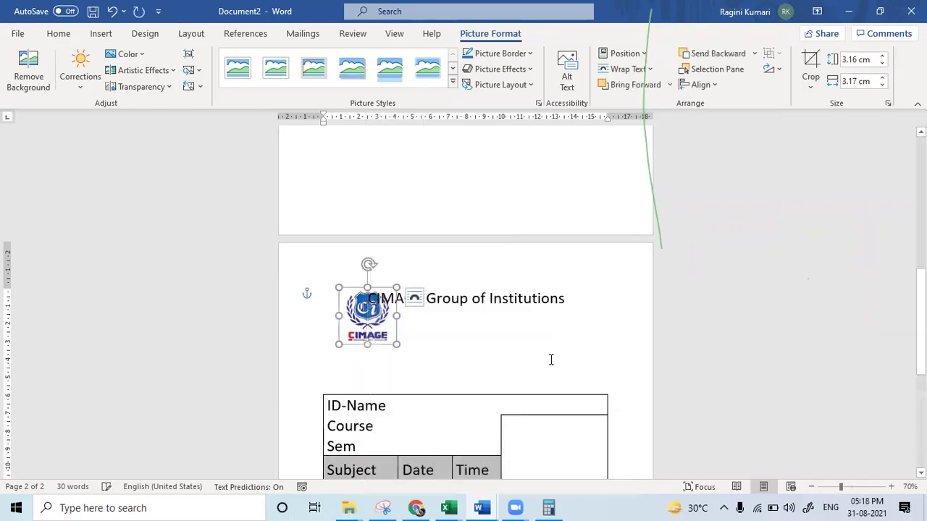
Step: Try to shift the centered heading clear of the logo with a tab indent and a line break before it
{"action": "left_click", "coordinate": [434, 357]}
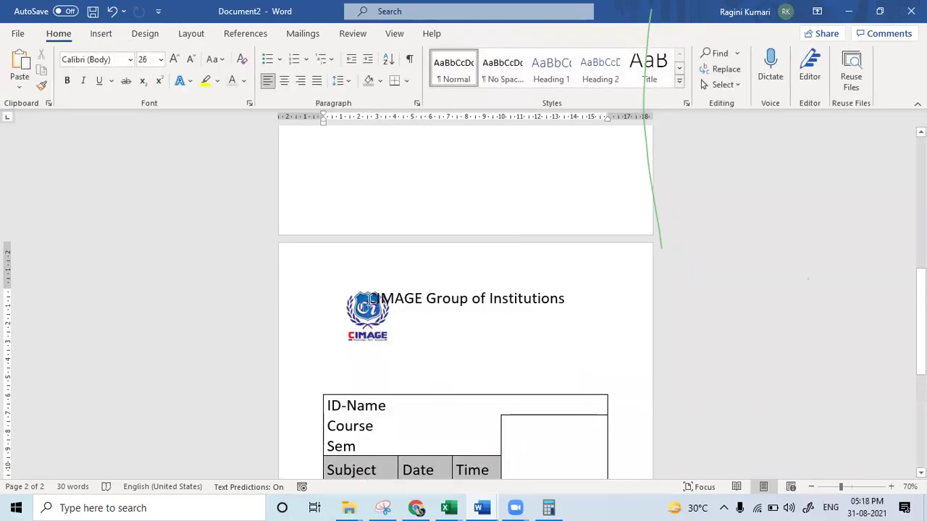
{"action": "key", "text": "ctrl+e"}
{"action": "key", "text": "Tab"}
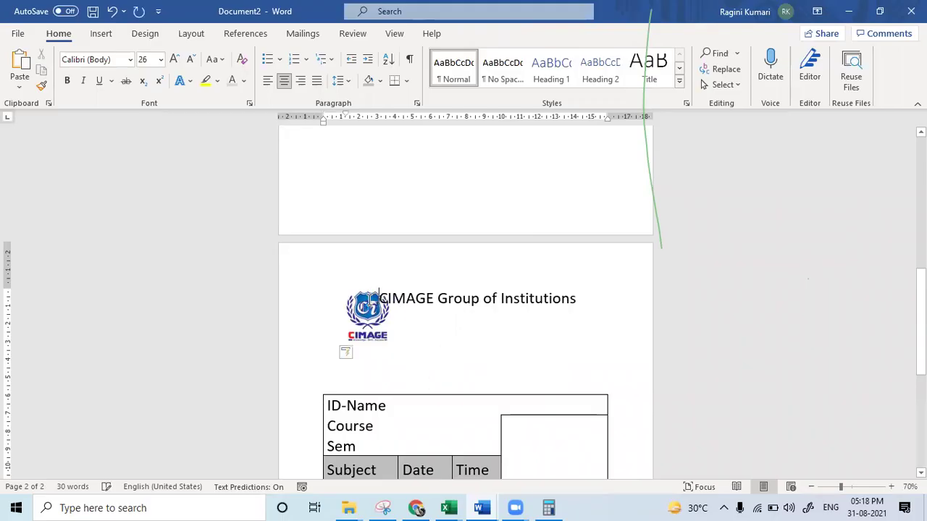
{"action": "key", "text": "Return"}
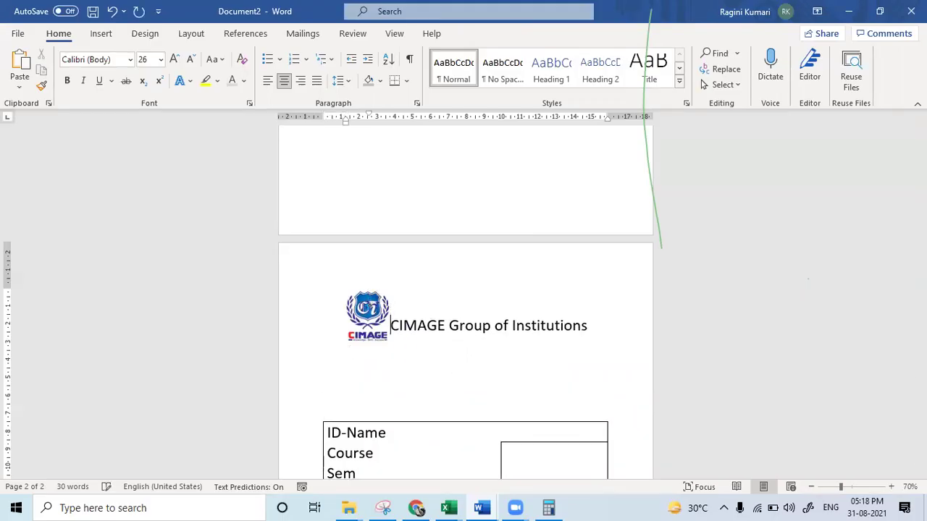
{"action": "left_click", "coordinate": [378, 303]}
{"action": "left_click_drag", "start_coordinate": [415, 364], "coordinate": [375, 322]}
{"action": "left_click", "coordinate": [375, 321]}
{"action": "key", "text": "ctrl+l"}
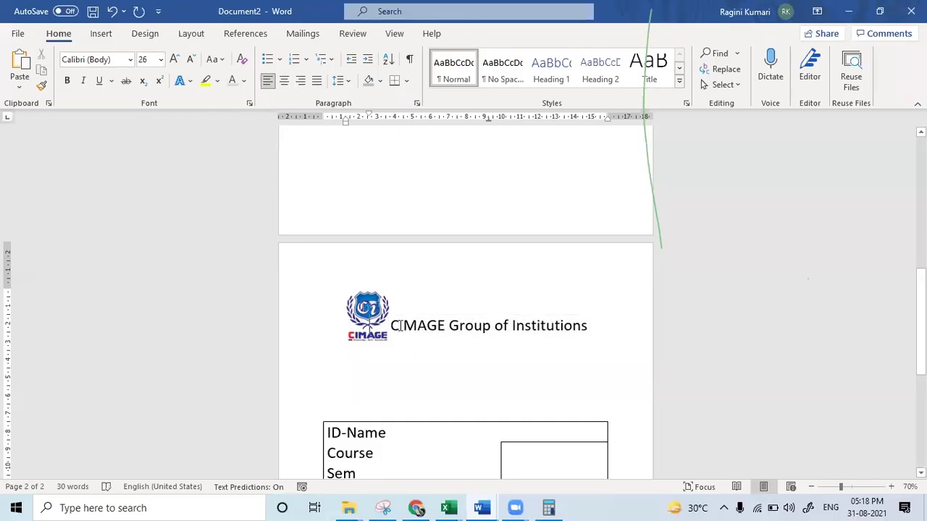
{"action": "key", "text": "ctrl+e"}
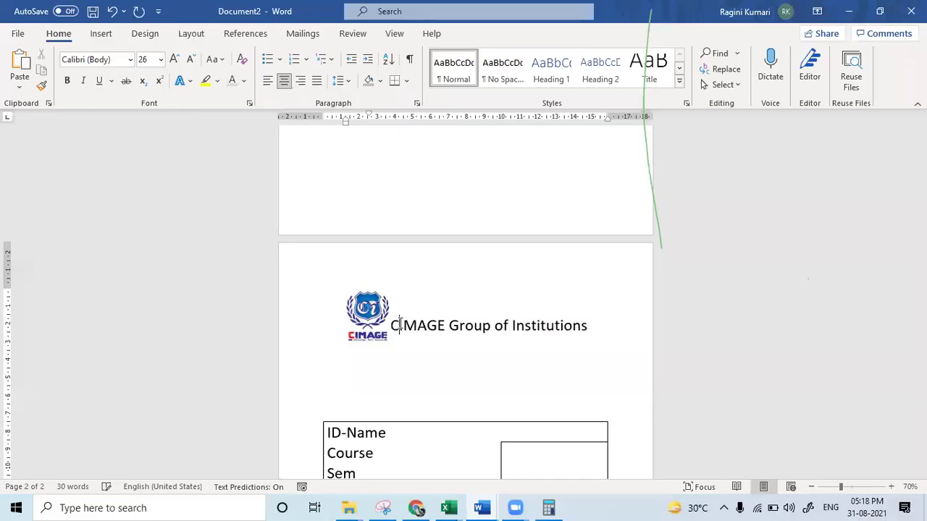
Step: Undo the heading's indent and line break along with the logo's text wrapping change
{"action": "left_click", "coordinate": [378, 318]}
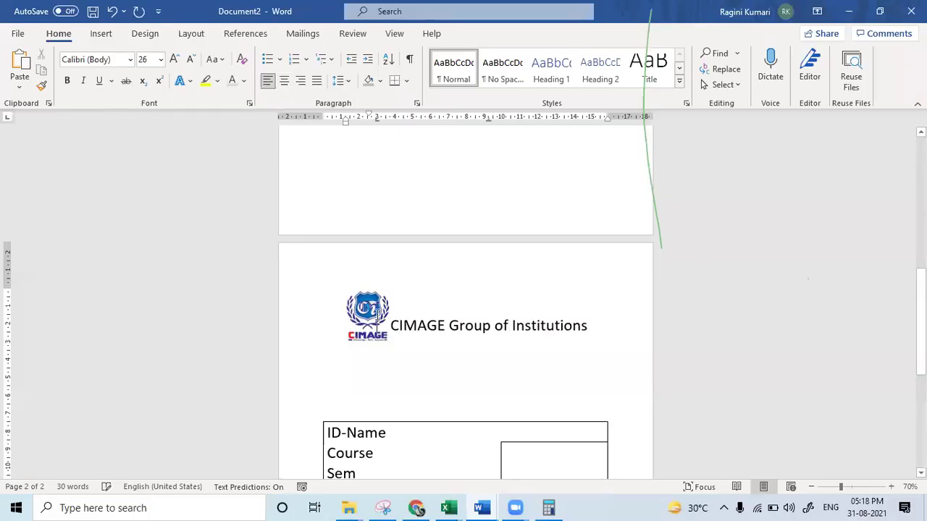
{"action": "left_click", "coordinate": [377, 316]}
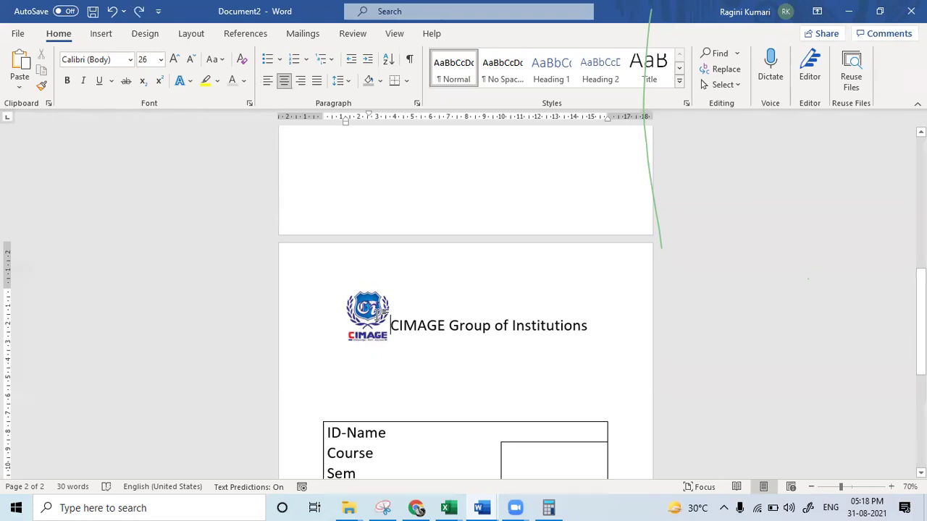
{"action": "key", "text": "BackSpace"}
{"action": "key", "text": "BackSpace"}
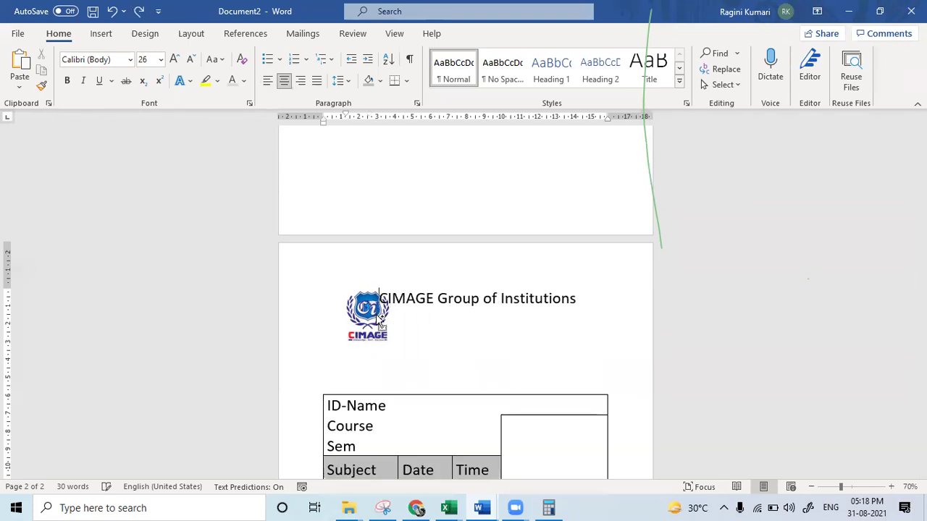
{"action": "key", "text": "BackSpace"}
{"action": "left_click", "coordinate": [383, 340]}
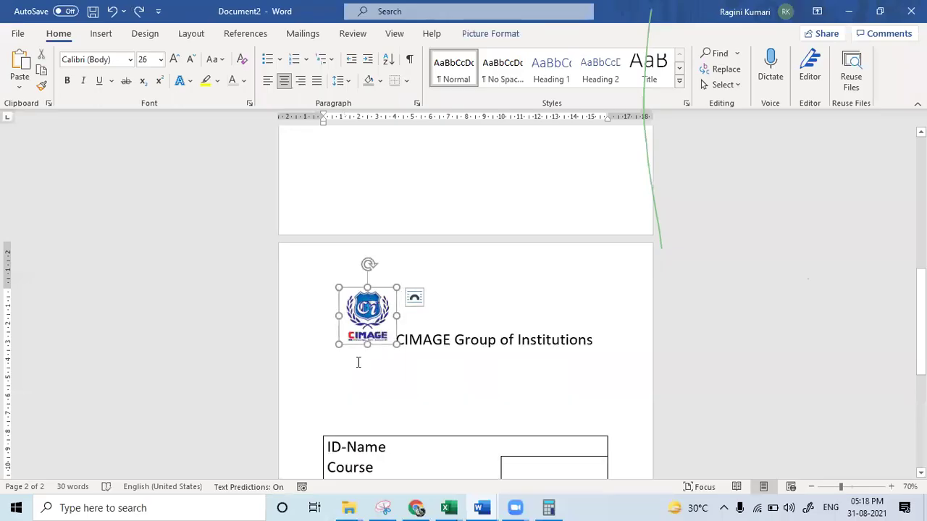
Step: Set the logo's text wrapping to In Front of Text and move it up beside the start of the institution heading
{"action": "right_click", "coordinate": [370, 326]}
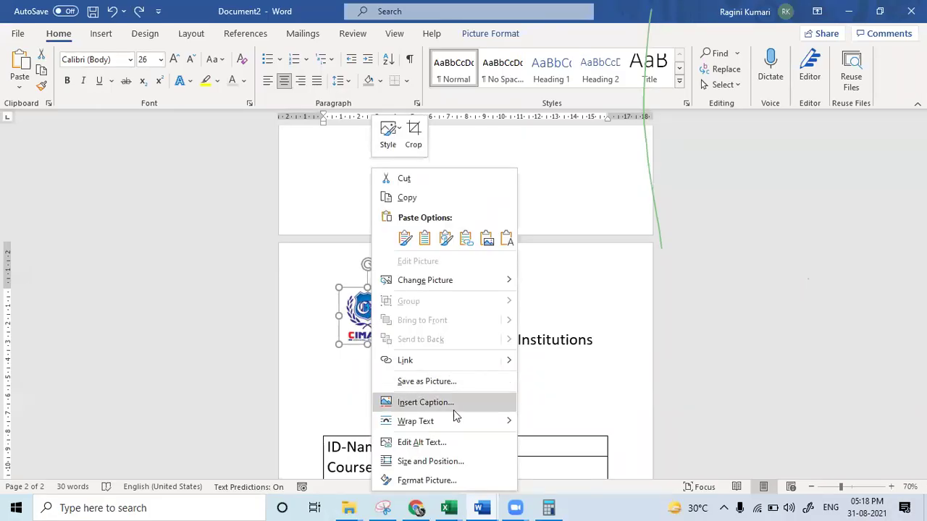
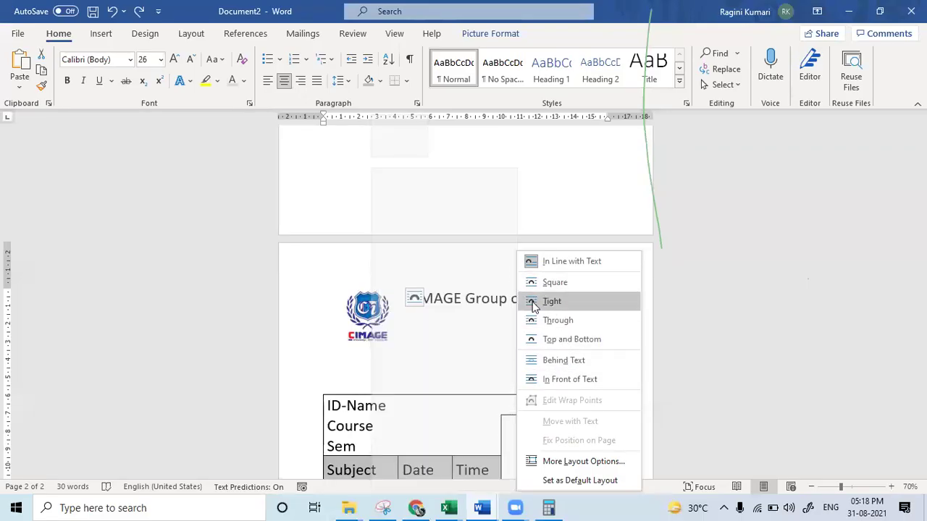
{"action": "left_click", "coordinate": [593, 384]}
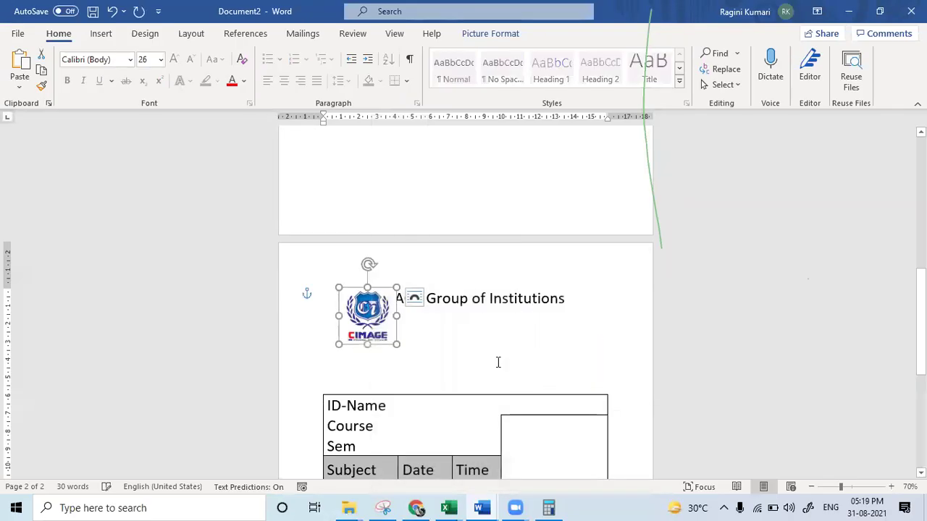
{"action": "left_click", "coordinate": [413, 312]}
{"action": "left_click_drag", "start_coordinate": [366, 319], "coordinate": [327, 299]}
{"action": "left_click", "coordinate": [391, 310]}
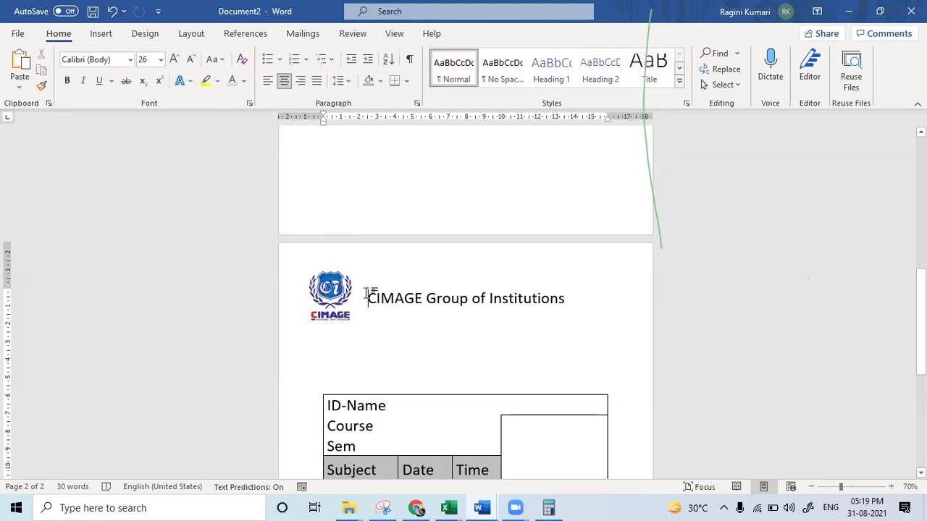
Step: Set the institution heading to 28 pt and shift it slightly away from the logo
{"action": "triple_click", "coordinate": [366, 296]}
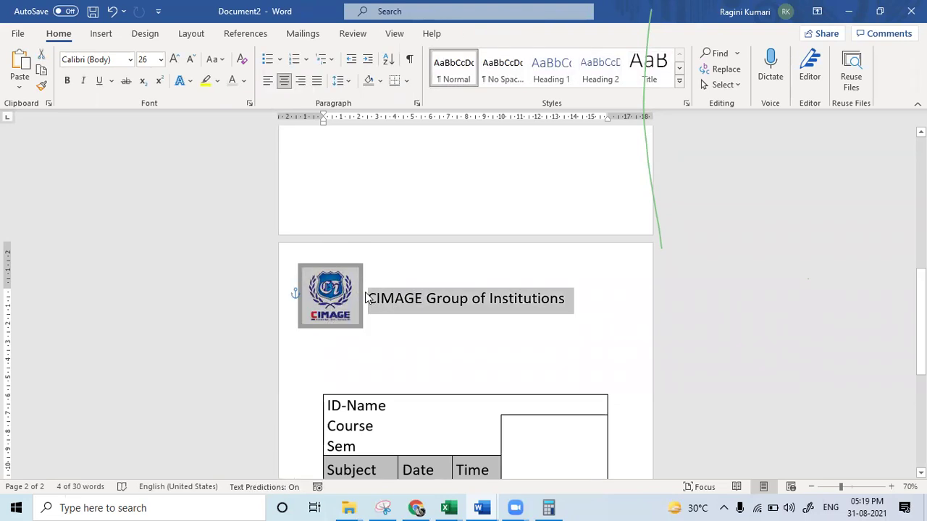
{"action": "key", "text": "ctrl+shift+period"}
{"action": "key", "text": "ctrl+shift+period"}
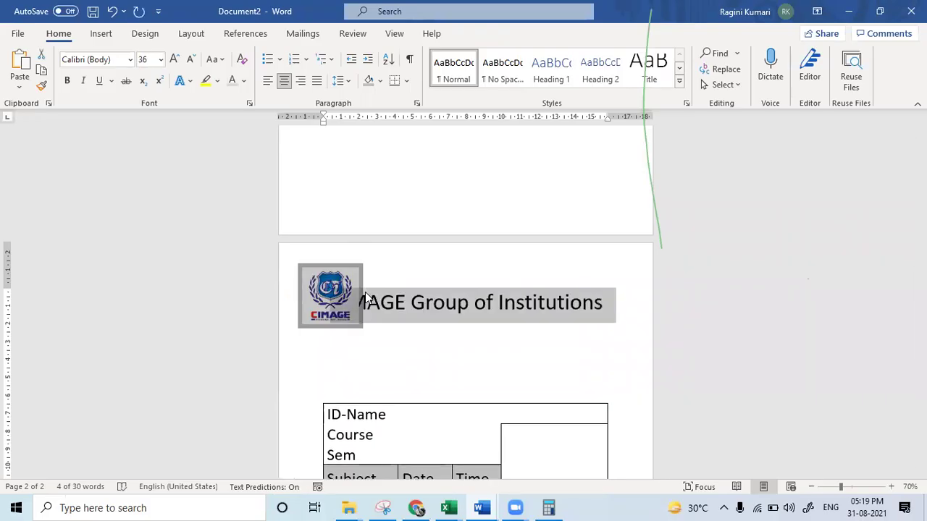
{"action": "key", "text": "ctrl+shift+comma"}
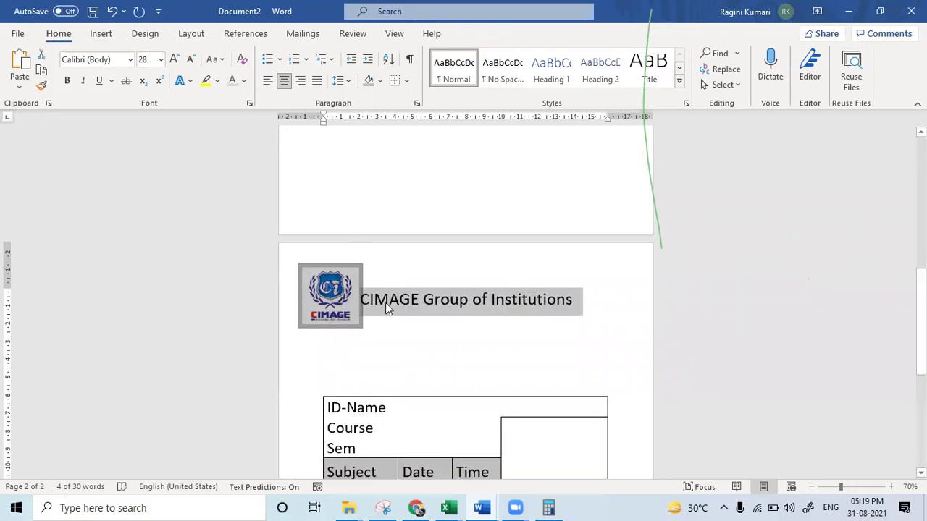
{"action": "left_click", "coordinate": [432, 312]}
{"action": "left_click", "coordinate": [361, 299]}
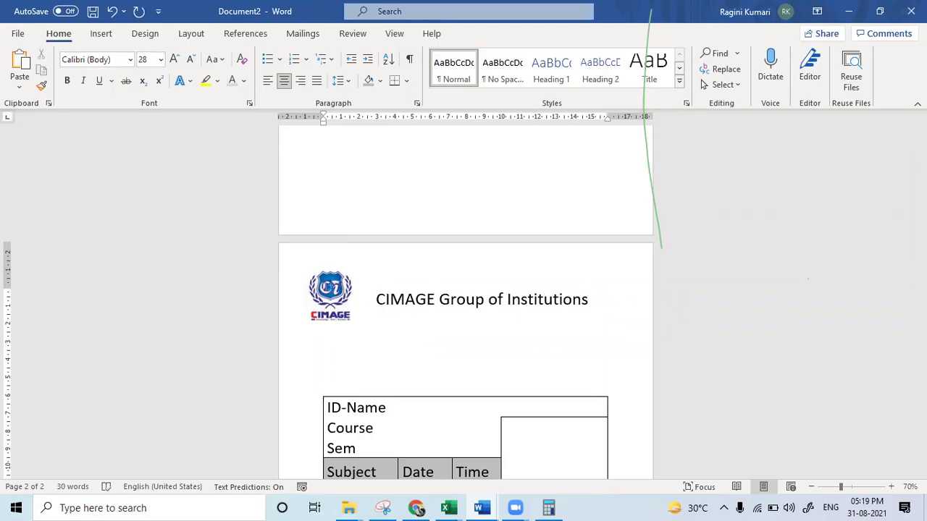
Step: Add a centered line reading "Admit Card" directly beneath the institution heading
{"action": "key", "text": "Return"}
{"action": "key", "text": "shift+Up"}
{"action": "type", "text": "AGE GroA"}
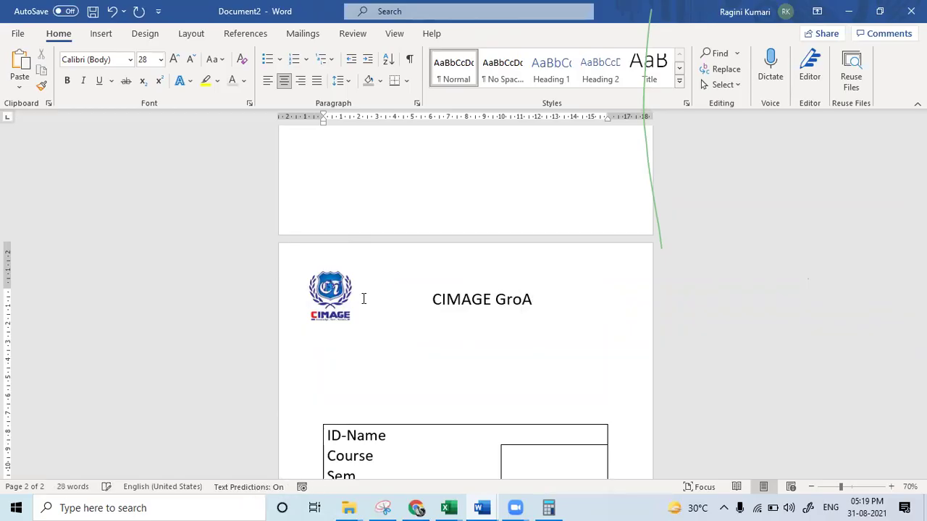
{"action": "key", "text": "ctrl+z"}
{"action": "key", "text": "Down"}
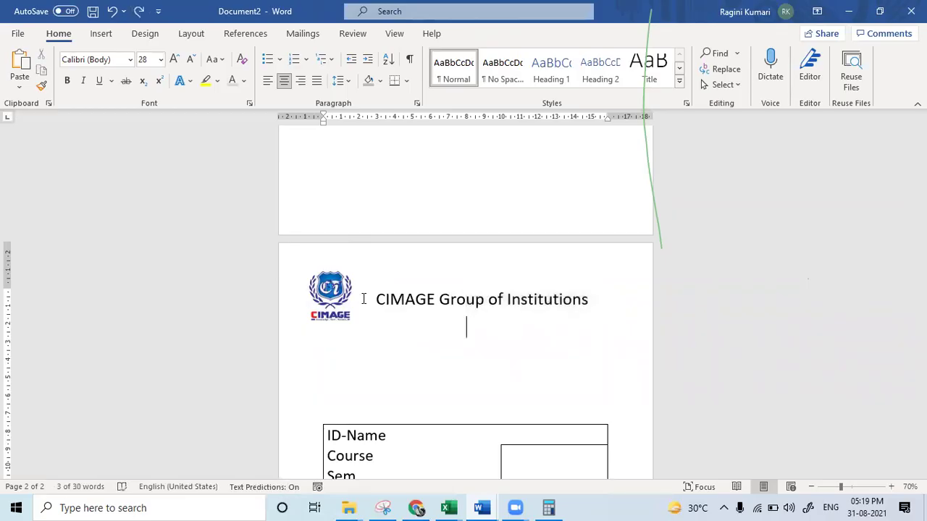
{"action": "type", "text": "Ad"}
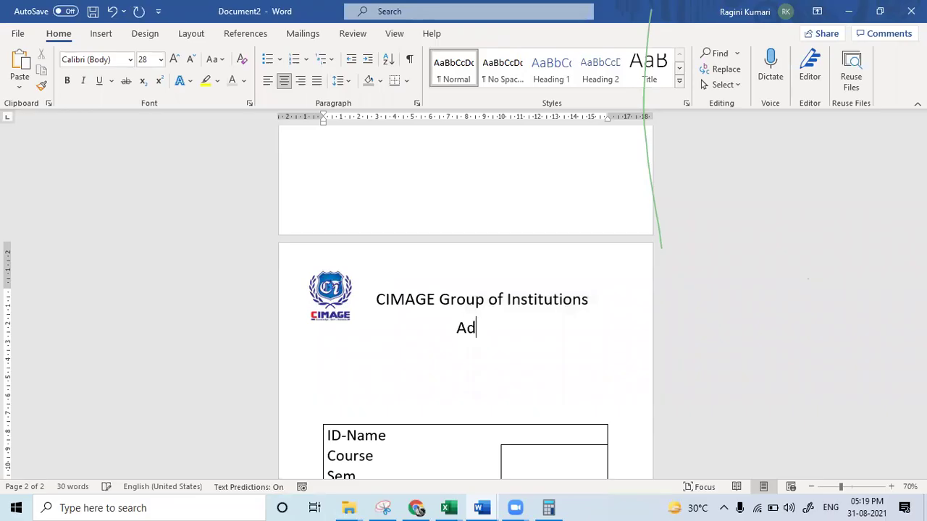
{"action": "type", "text": "mit C"}
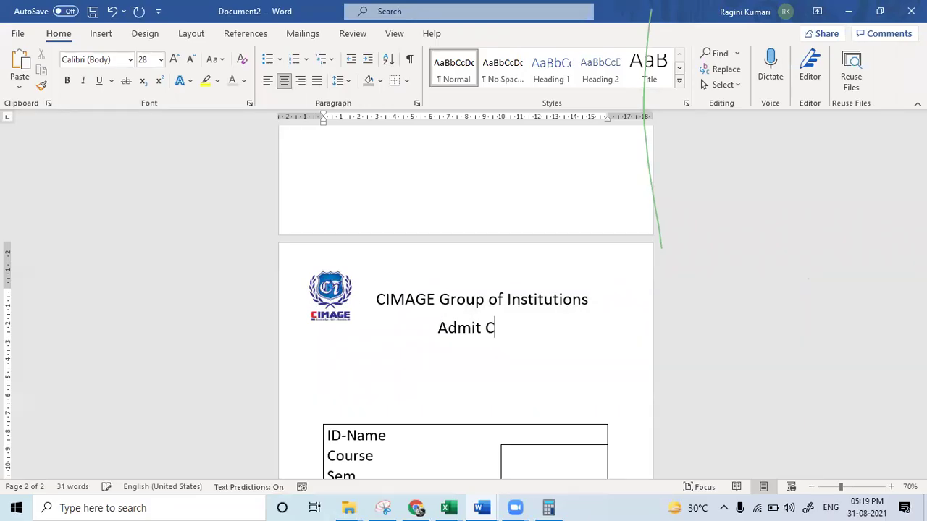
{"action": "type", "text": "ard"}
Step: Reduce the "Admit Card" line's font size to 18 pt
{"action": "key", "text": "shift+Home"}
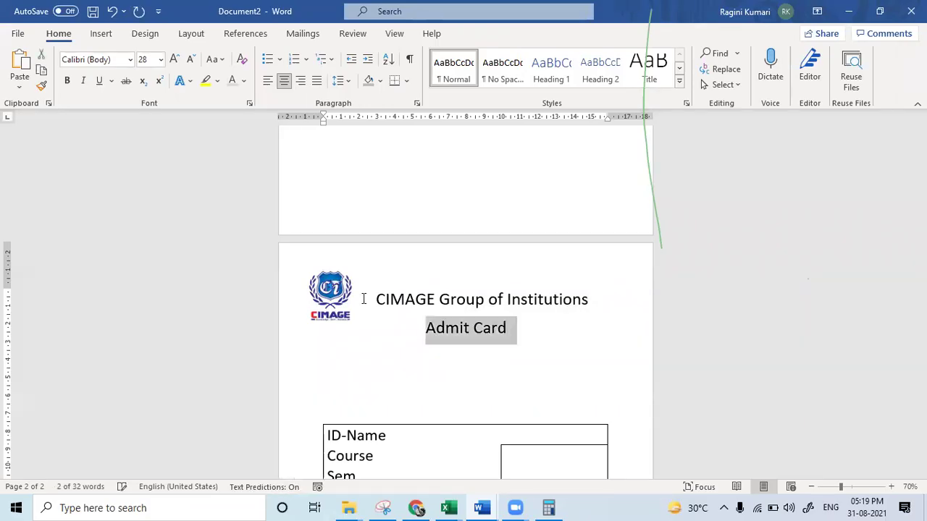
{"action": "key", "text": "ctrl+bracketleft"}
{"action": "key", "text": "ctrl+bracketleft"}
{"action": "key", "text": "ctrl+bracketleft"}
{"action": "key", "text": "ctrl+bracketleft"}
{"action": "key", "text": "ctrl+bracketleft"}
{"action": "key", "text": "ctrl+bracketleft"}
{"action": "key", "text": "ctrl+bracketleft"}
{"action": "key", "text": "ctrl+bracketleft"}
{"action": "key", "text": "ctrl+bracketleft"}
{"action": "key", "text": "ctrl+bracketleft"}
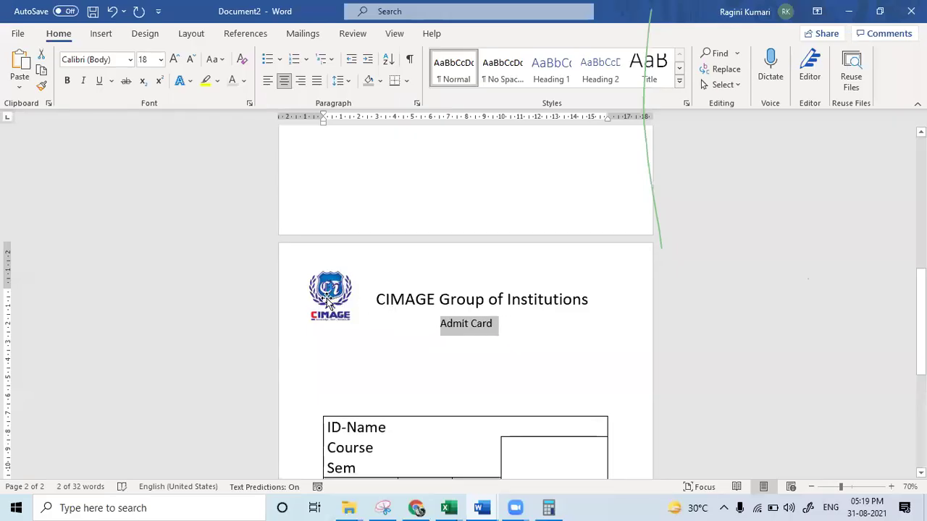
Step: Lower the logo slightly so it sits level with the two heading lines
{"action": "left_click", "coordinate": [327, 300]}
{"action": "left_click_drag", "start_coordinate": [327, 299], "coordinate": [327, 309]}
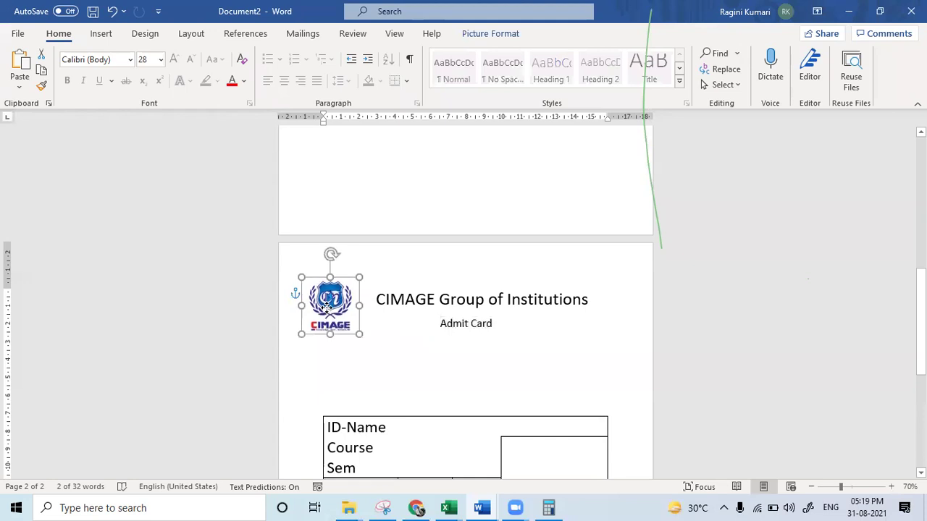
{"action": "left_click", "coordinate": [414, 372]}
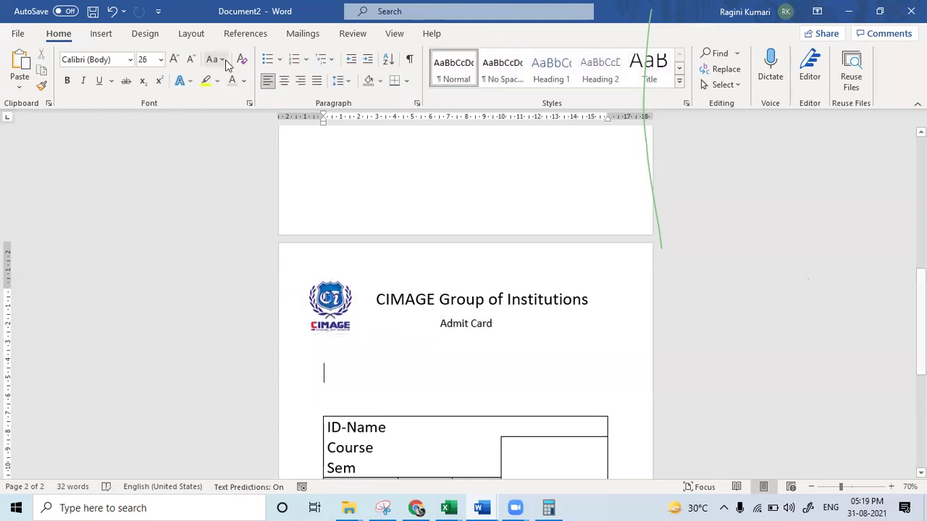
Step: Draw a horizontal line about 16.22 cm long below the Admit Card line and give it the thickest black theme style
{"action": "left_click", "coordinate": [102, 34]}
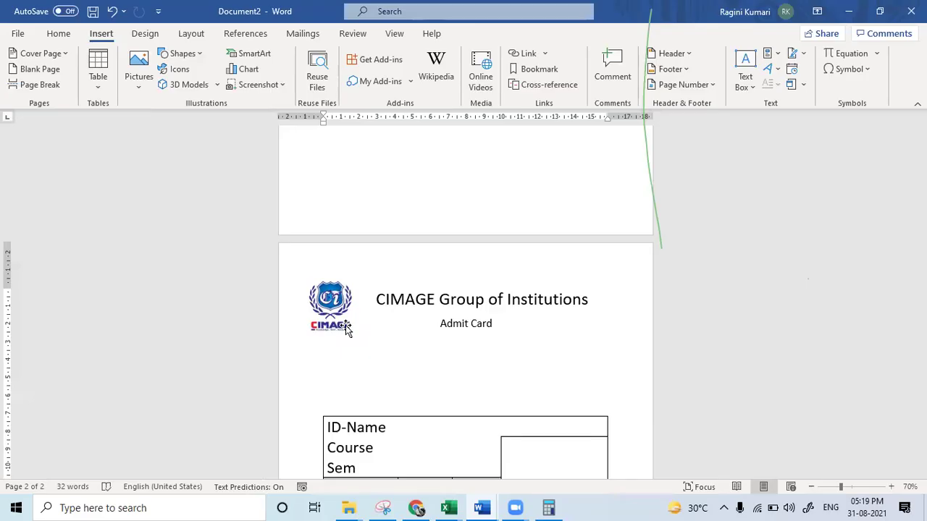
{"action": "left_click", "coordinate": [201, 58]}
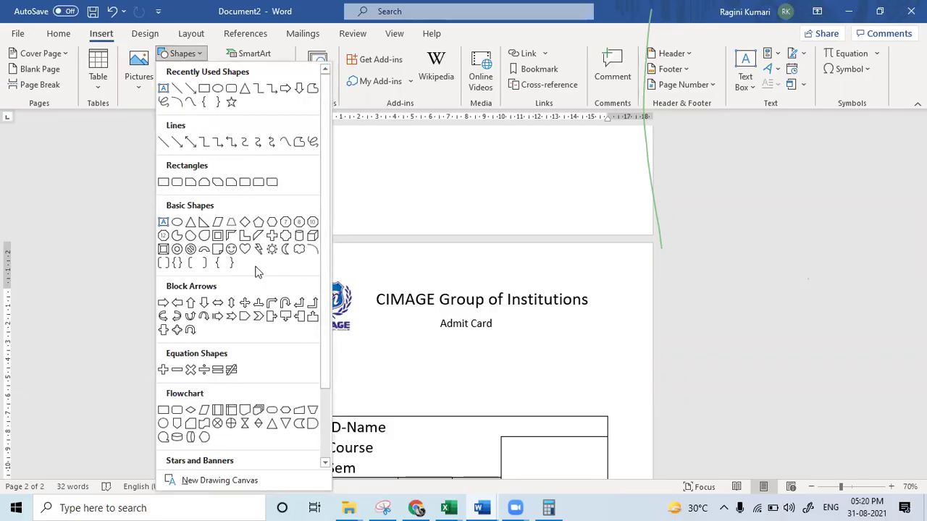
{"action": "left_click", "coordinate": [166, 143]}
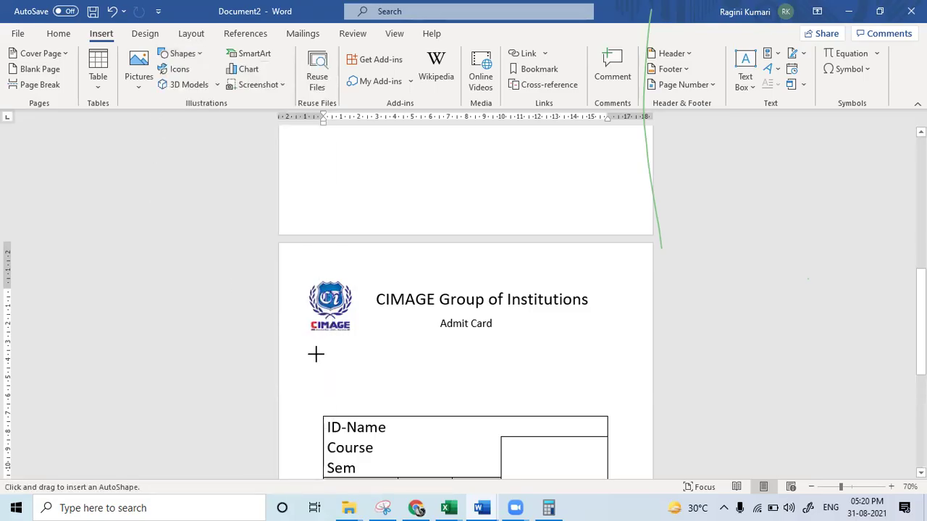
{"action": "left_click_drag", "start_coordinate": [316, 355], "coordinate": [607, 355]}
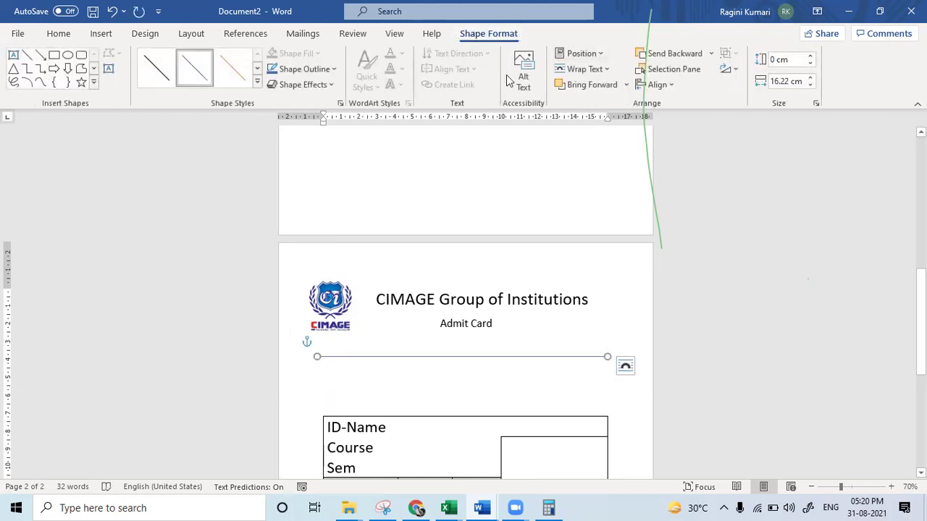
{"action": "left_click", "coordinate": [258, 85]}
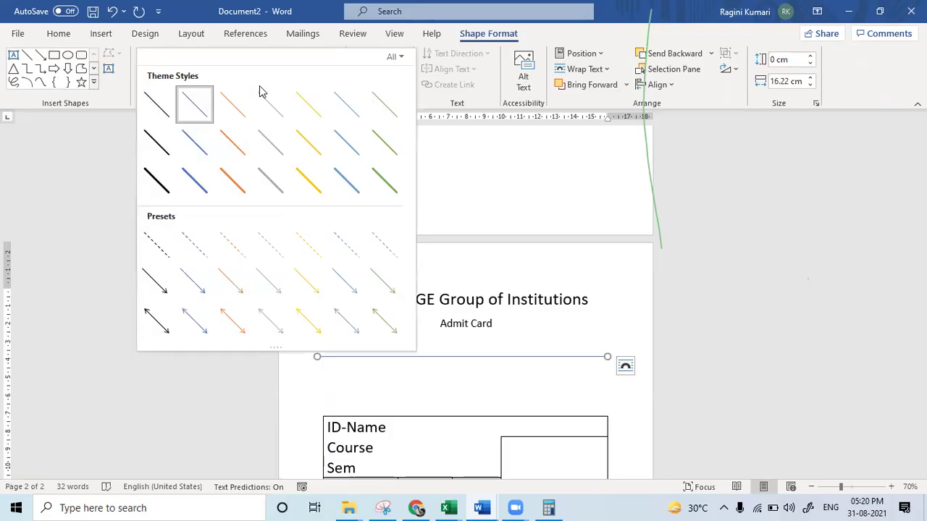
{"action": "left_click", "coordinate": [160, 184]}
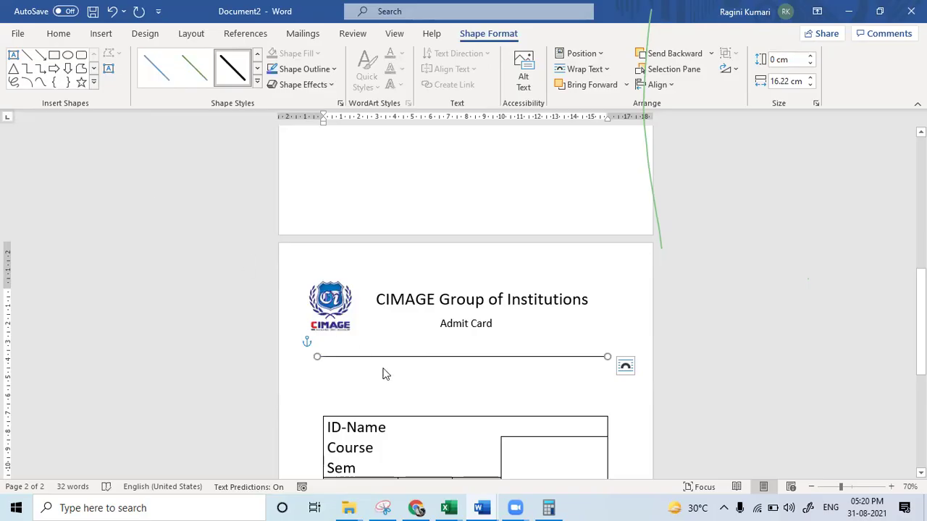
Step: Delete the empty paragraphs between the horizontal line and the table
{"action": "left_click", "coordinate": [431, 396]}
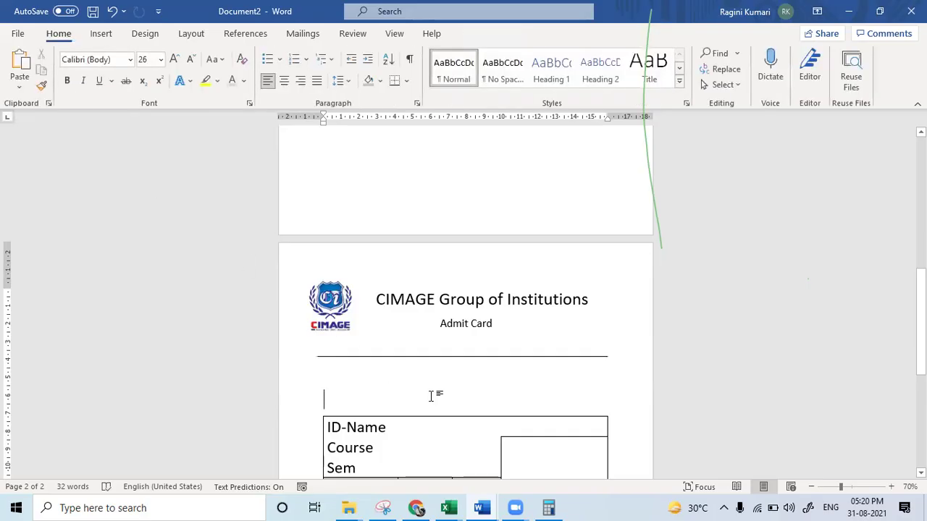
{"action": "scroll", "coordinate": [431, 396], "scroll_direction": "up", "scroll_amount": 4}
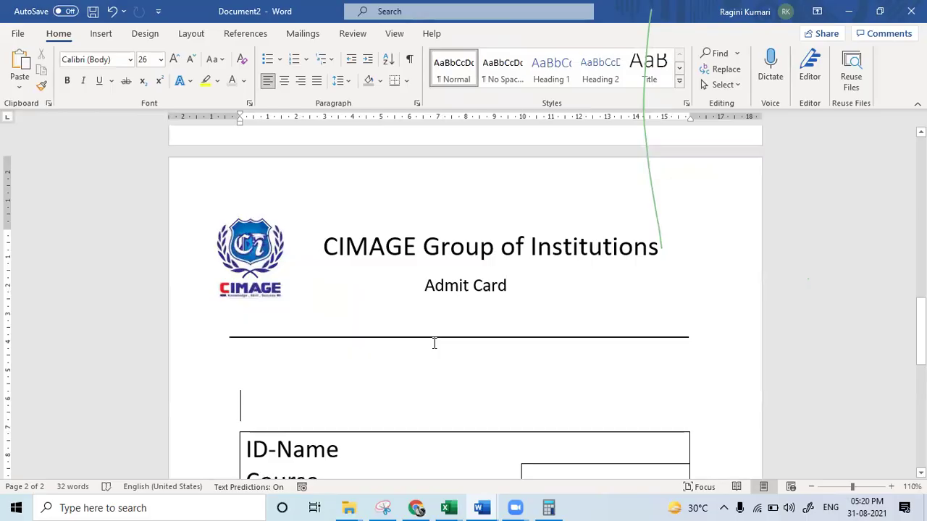
{"action": "key", "text": "BackSpace"}
{"action": "key", "text": "BackSpace"}
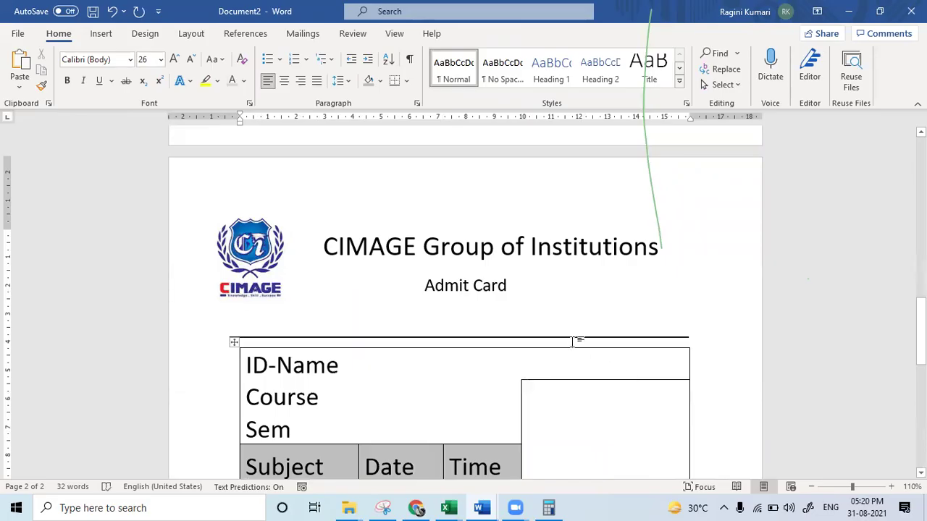
Step: Add the label "Instruction:" below the table's Venue row
{"action": "scroll", "coordinate": [573, 342], "scroll_direction": "down", "scroll_amount": 7}
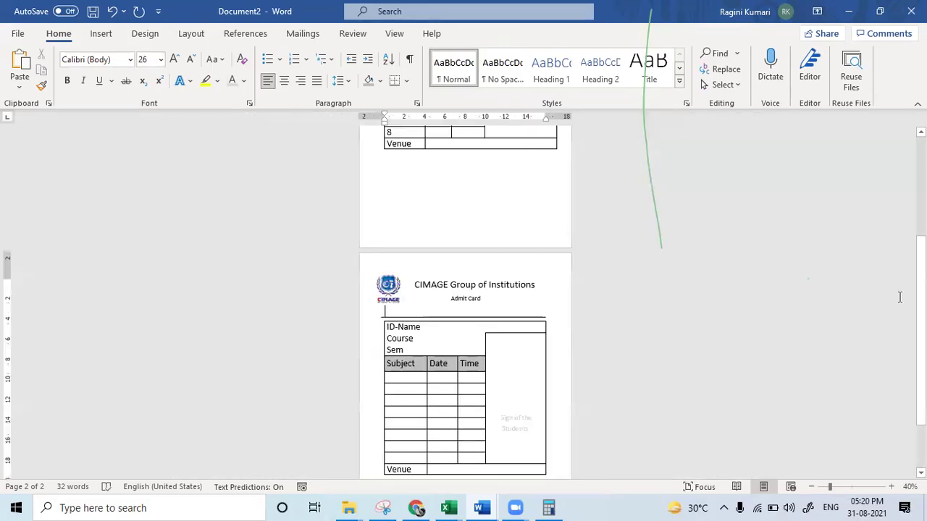
{"action": "left_click_drag", "start_coordinate": [921, 326], "coordinate": [921, 359]}
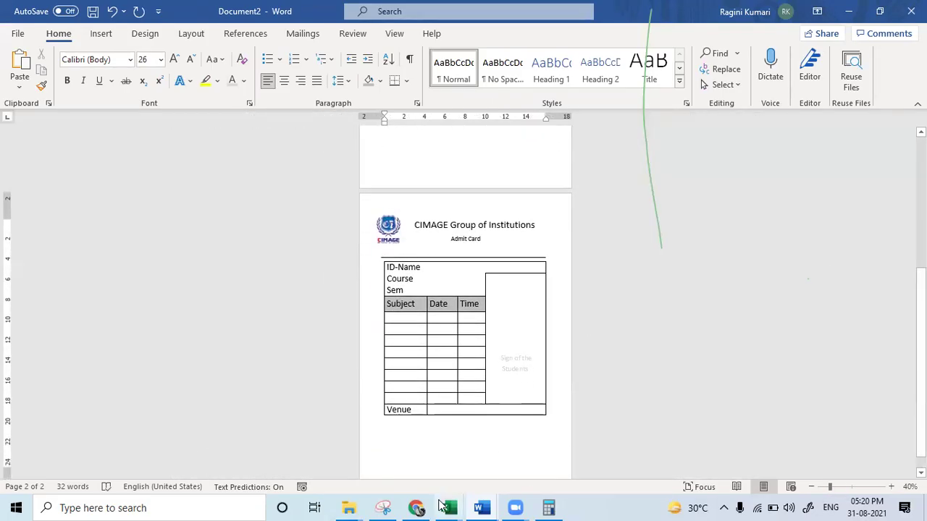
{"action": "left_click", "coordinate": [393, 439]}
{"action": "type", "text": "Instruction:"}
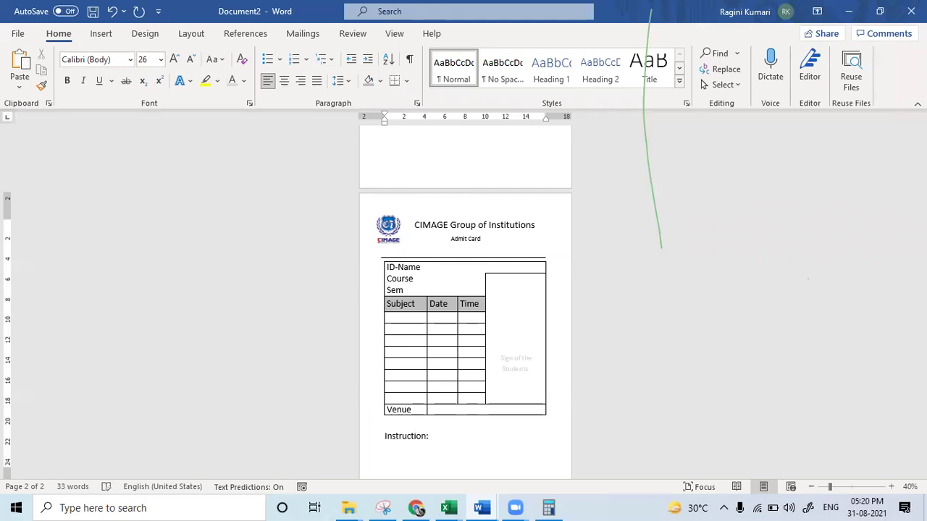
Step: Start a round-bullet list under the Instruction label with the placeholder items "Afdfdfdsf" and "ffsff"
{"action": "left_click", "coordinate": [280, 59]}
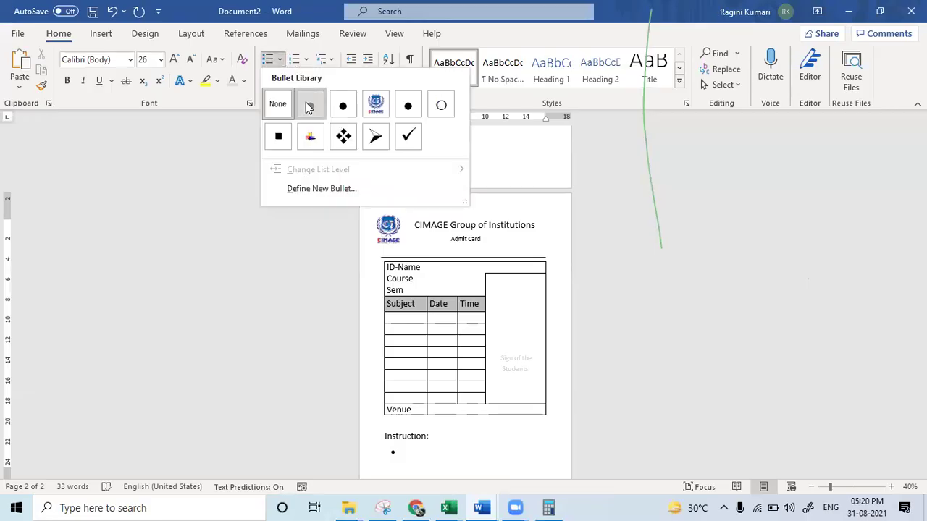
{"action": "left_click", "coordinate": [310, 106]}
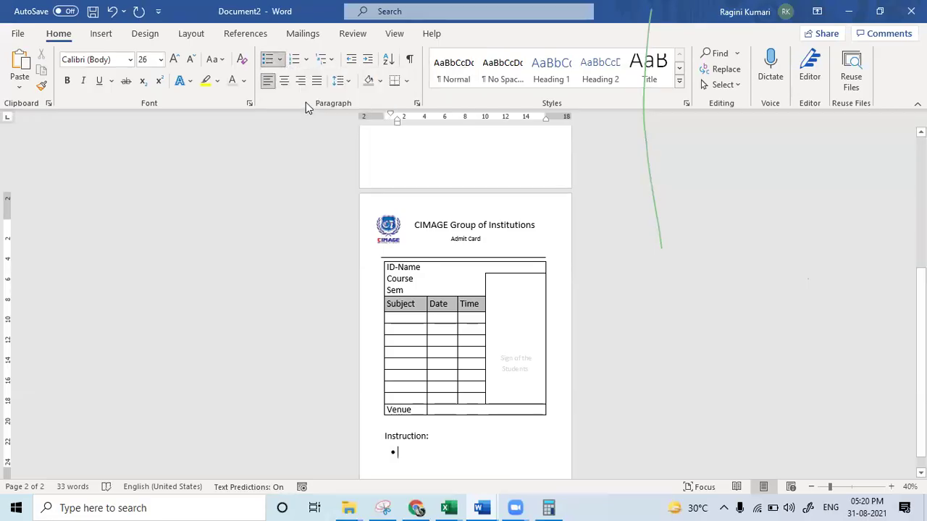
{"action": "type", "text": "Afdfdfdsf"}
{"action": "key", "text": "Return"}
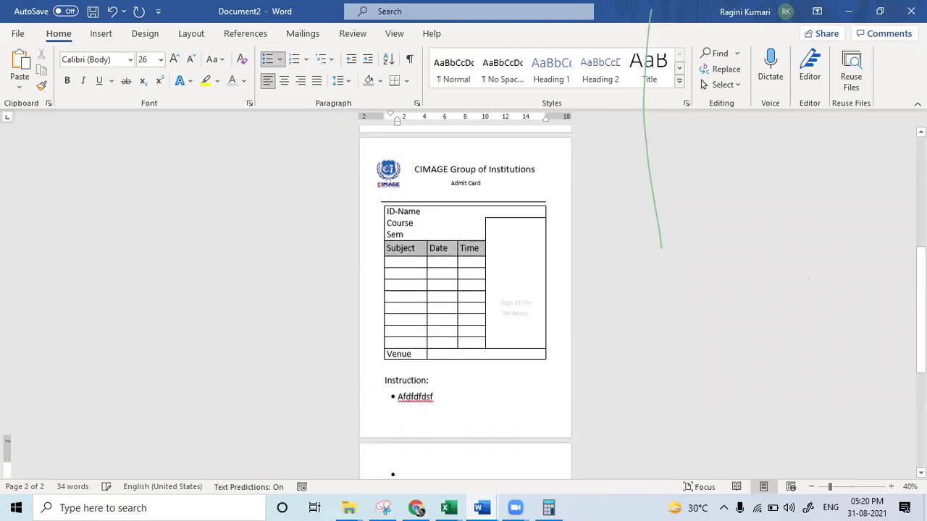
{"action": "type", "text": "ffsff"}
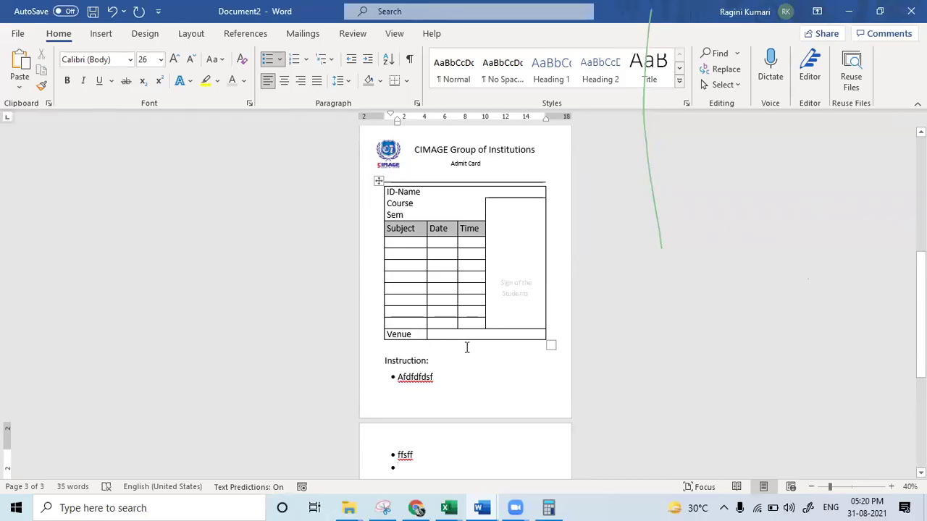
Step: Resize the whole admit card table to a smaller height, making room for the instruction bullets on the same page
{"action": "left_click", "coordinate": [417, 265]}
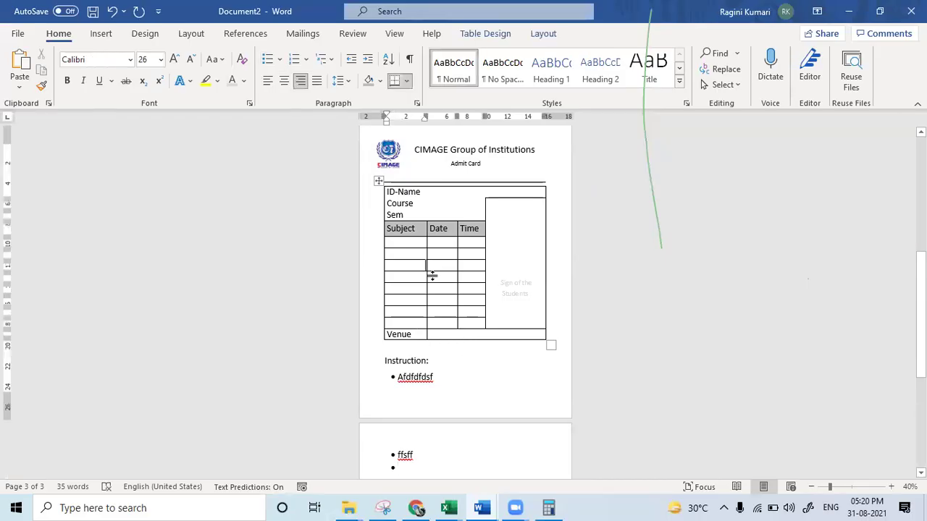
{"action": "left_click", "coordinate": [377, 180]}
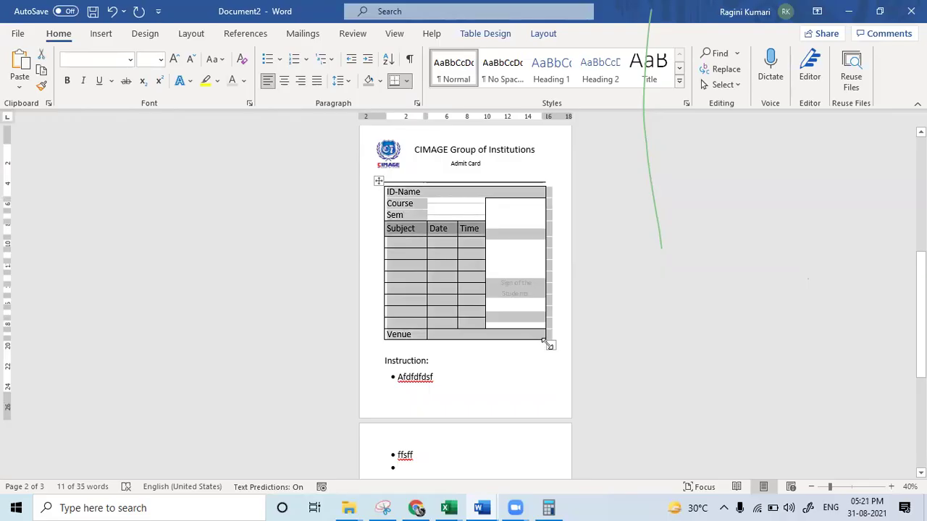
{"action": "left_click_drag", "start_coordinate": [549, 344], "coordinate": [549, 249]}
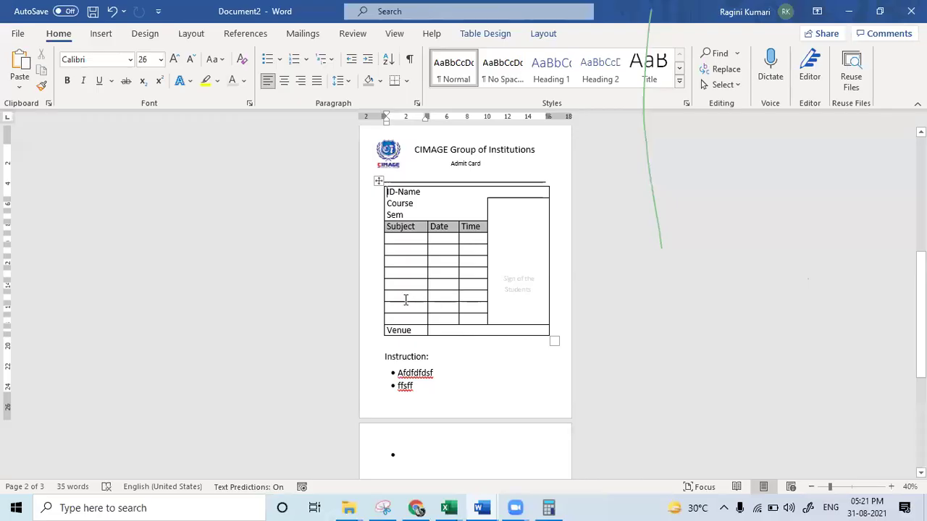
Step: Delete the three empty subject rows directly above the Venue row, removing the entire rows
{"action": "left_click_drag", "start_coordinate": [404, 297], "coordinate": [484, 311]}
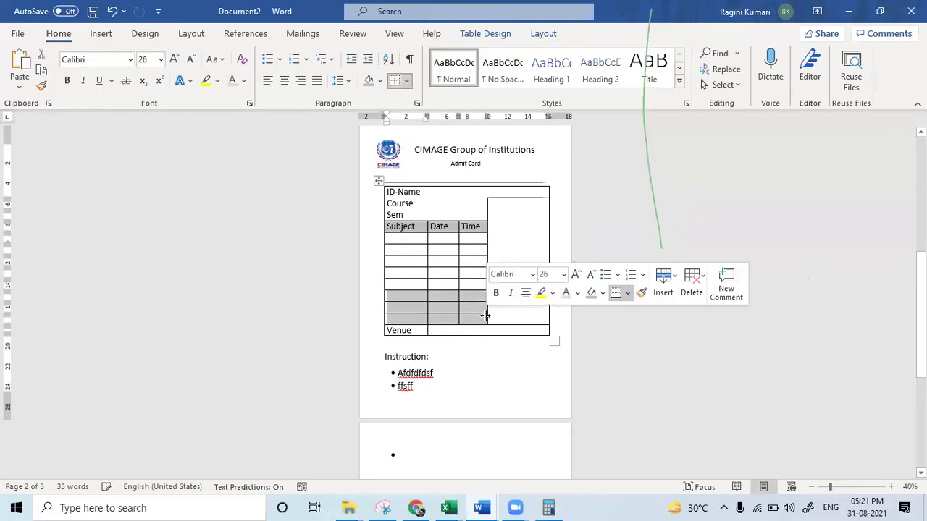
{"action": "right_click", "coordinate": [451, 304]}
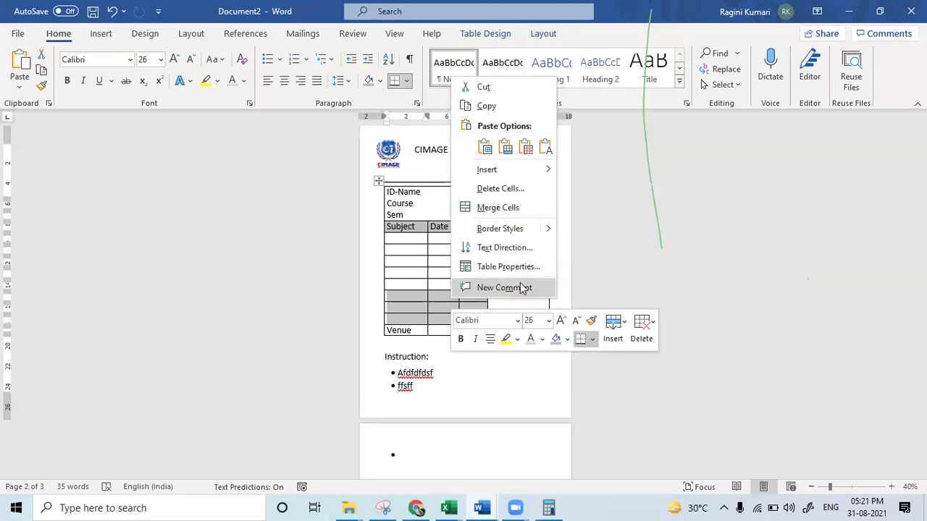
{"action": "left_click", "coordinate": [500, 188]}
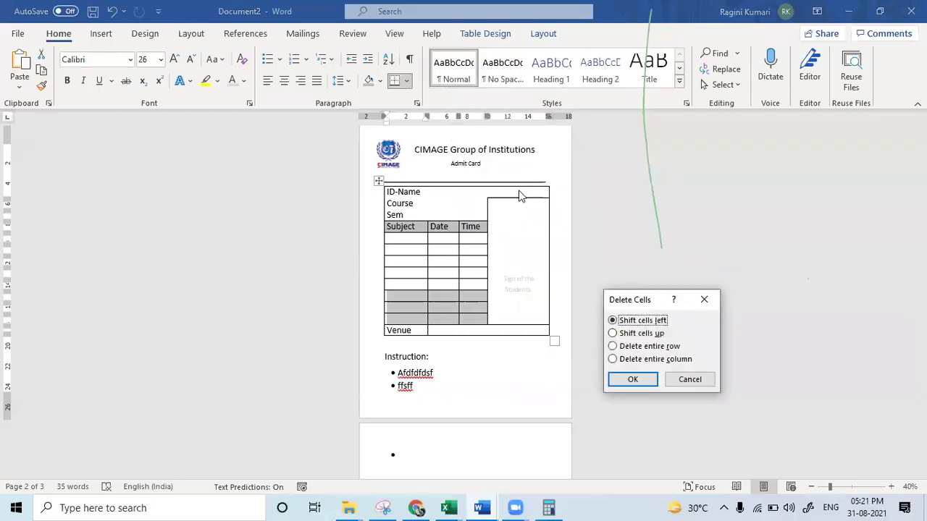
{"action": "left_click", "coordinate": [648, 346]}
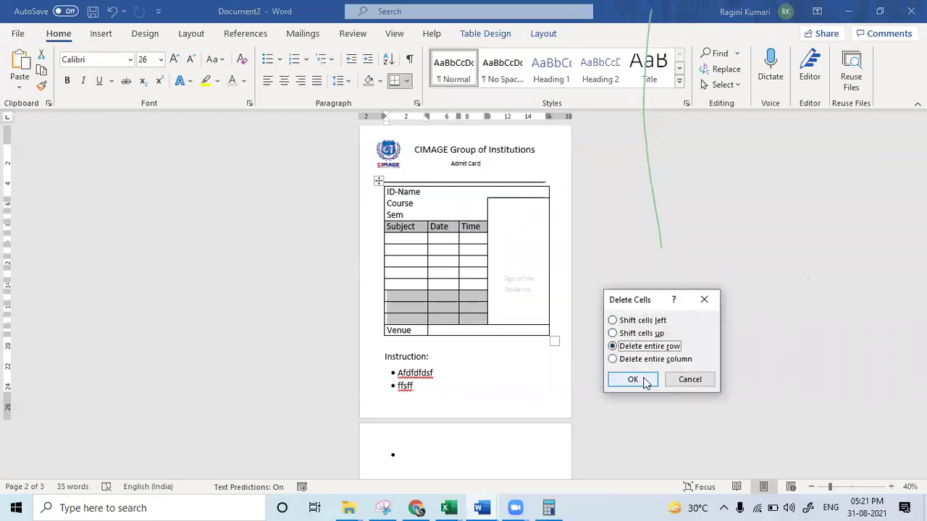
{"action": "left_click", "coordinate": [642, 380]}
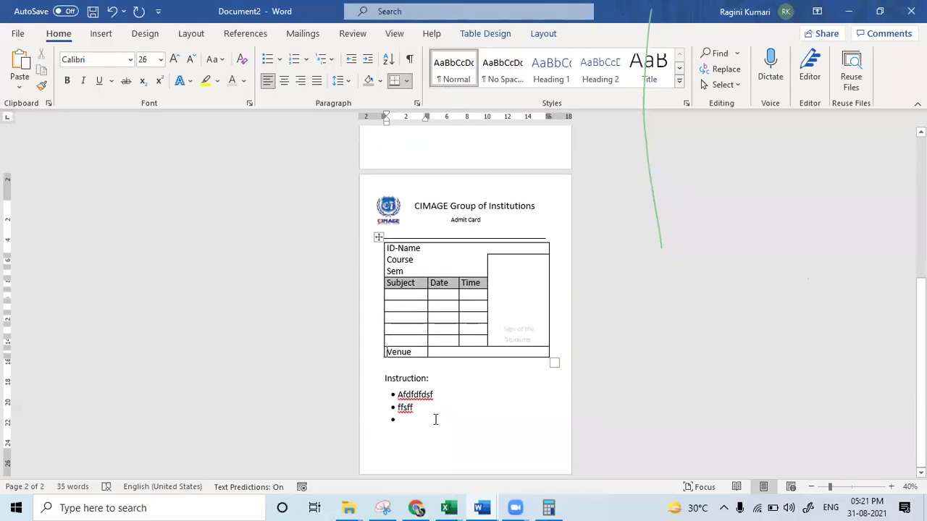
Step: Reduce the font size of the Instruction label and all its bullets to 11
{"action": "left_click_drag", "start_coordinate": [384, 378], "coordinate": [426, 422]}
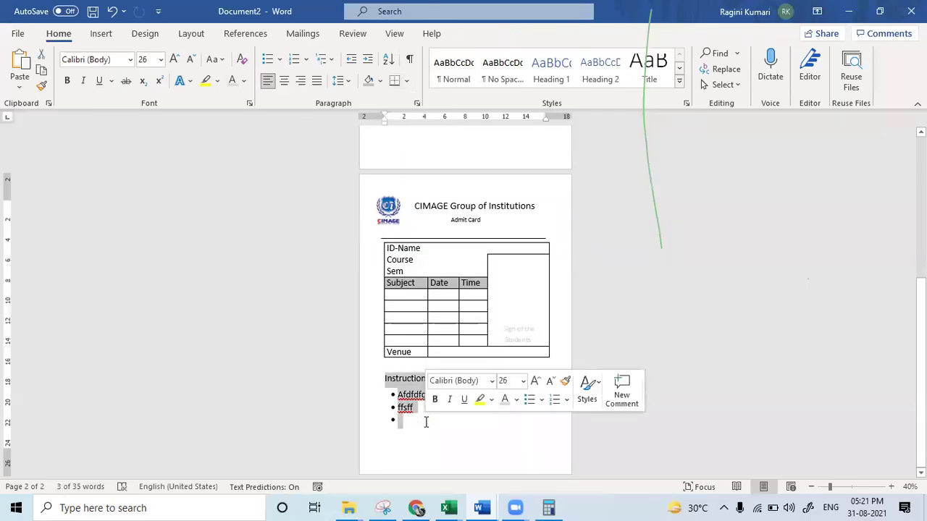
{"action": "key", "text": "ctrl+shift+less"}
{"action": "key", "text": "ctrl+shift+less"}
{"action": "key", "text": "ctrl+shift+less"}
{"action": "key", "text": "ctrl+shift+less"}
{"action": "key", "text": "ctrl+shift+less"}
{"action": "key", "text": "ctrl+shift+less"}
{"action": "key", "text": "ctrl+shift+less"}
{"action": "key", "text": "ctrl+shift+less"}
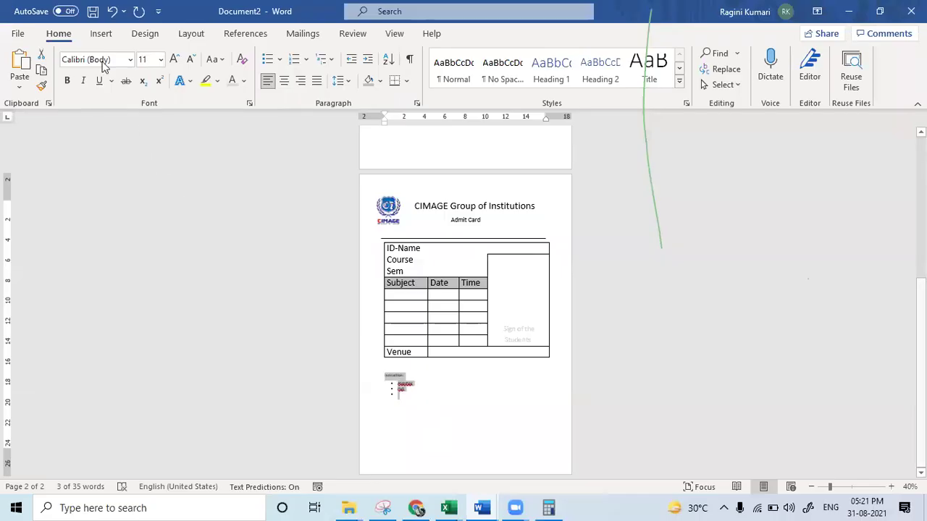
Step: Examine the Instruction label and bullets below the table at a closer view
{"action": "left_click", "coordinate": [891, 486]}
{"action": "left_click", "coordinate": [891, 486]}
{"action": "left_click", "coordinate": [891, 487]}
{"action": "left_click", "coordinate": [892, 487]}
{"action": "left_click", "coordinate": [892, 486]}
{"action": "left_click", "coordinate": [892, 486]}
{"action": "left_click", "coordinate": [891, 487]}
{"action": "left_click", "coordinate": [892, 487]}
{"action": "left_click", "coordinate": [892, 486]}
{"action": "left_click", "coordinate": [891, 486]}
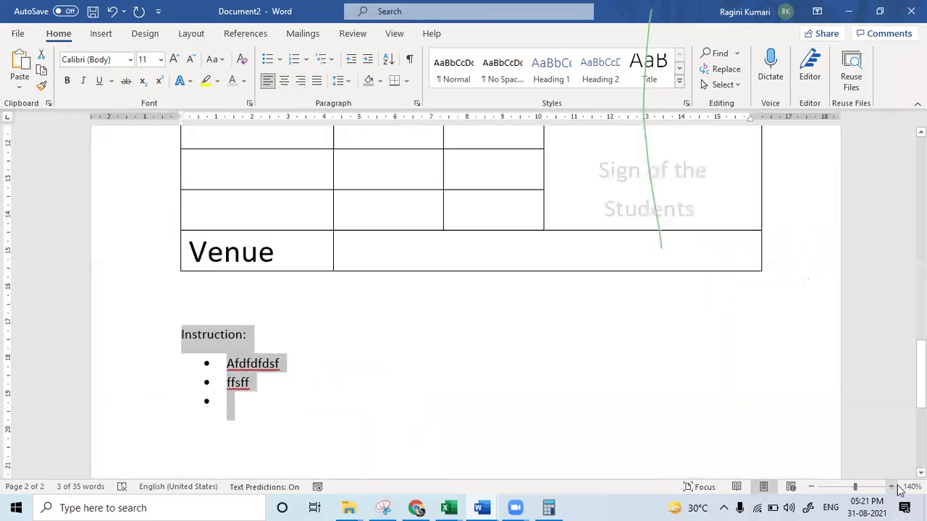
{"action": "left_click", "coordinate": [812, 487]}
{"action": "left_click", "coordinate": [813, 486]}
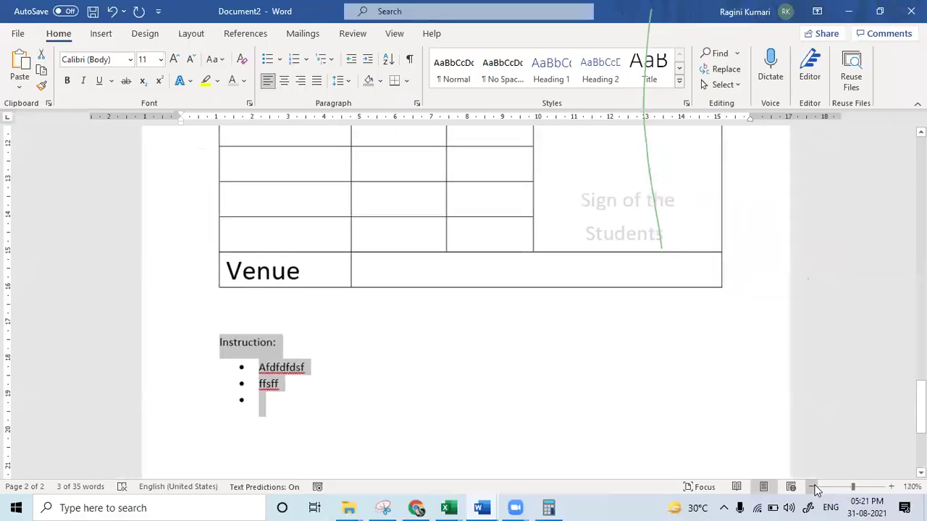
{"action": "left_click", "coordinate": [812, 487]}
{"action": "left_click", "coordinate": [812, 487]}
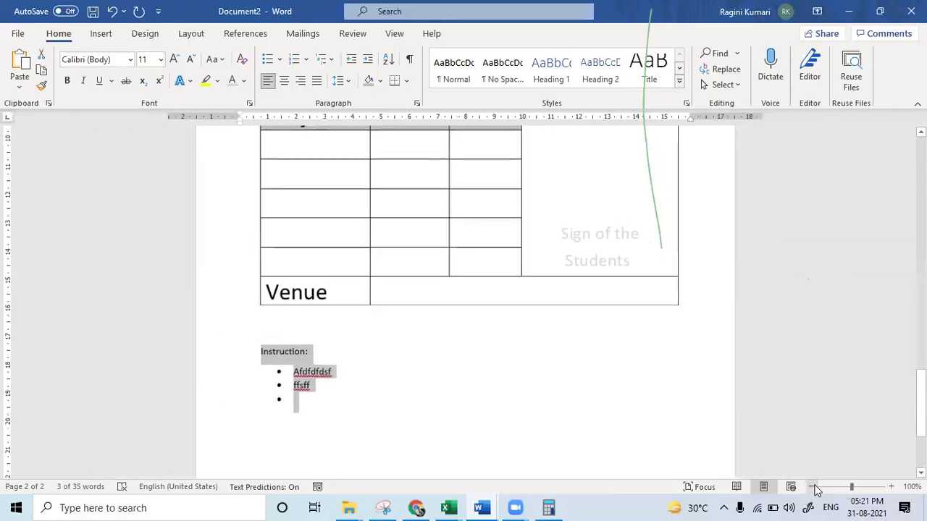
{"action": "left_click", "coordinate": [506, 414]}
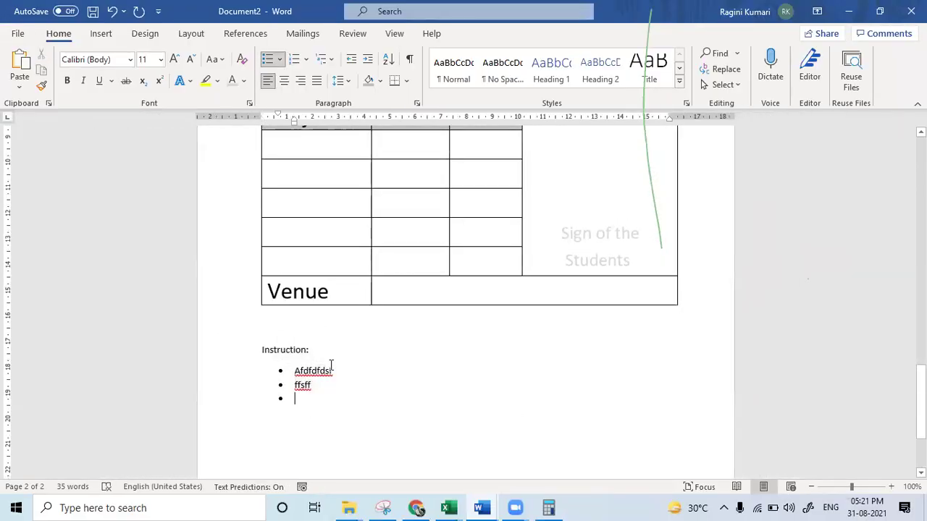
Step: Set the font size of all the table's text to 11 and make the table slightly narrower and taller
{"action": "scroll", "coordinate": [605, 357], "scroll_direction": "down", "scroll_amount": 2, "text": "ctrl"}
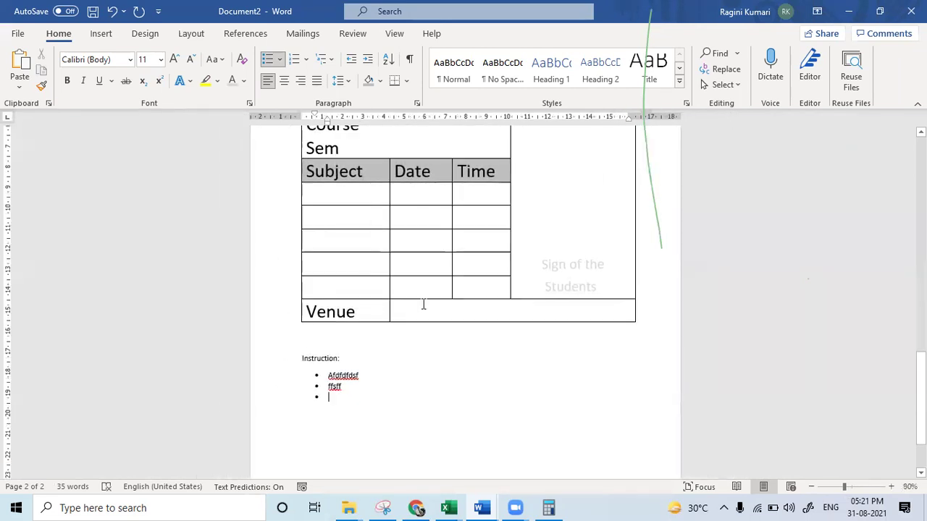
{"action": "scroll", "coordinate": [458, 278], "scroll_direction": "up", "scroll_amount": 3}
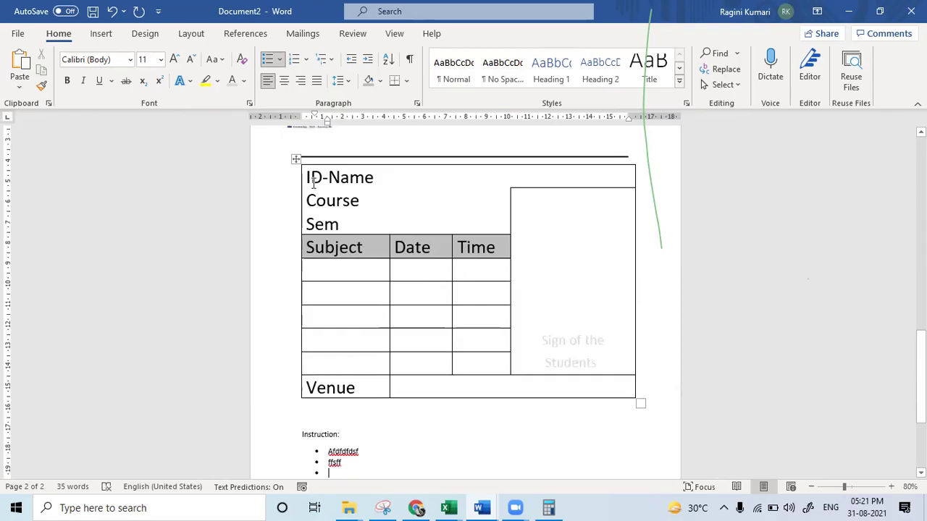
{"action": "left_click_drag", "start_coordinate": [307, 180], "coordinate": [491, 376]}
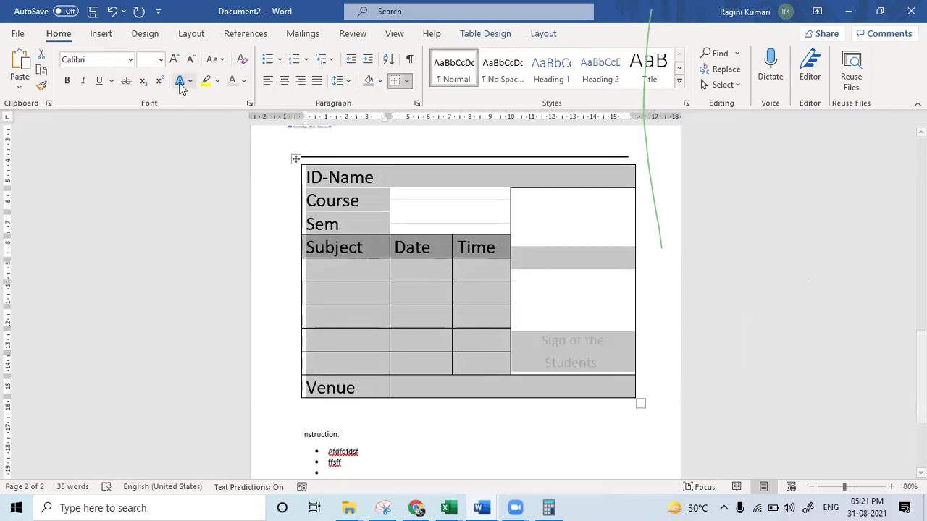
{"action": "left_click", "coordinate": [141, 60]}
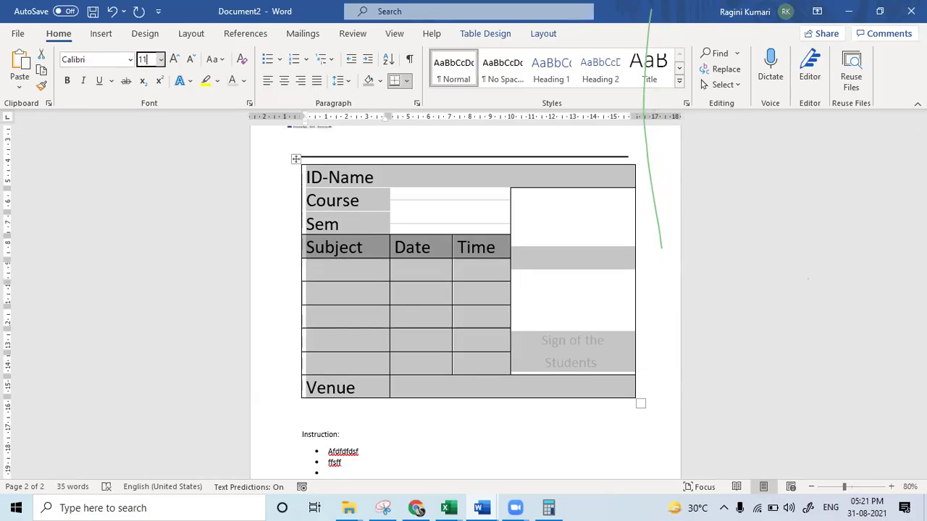
{"action": "key", "text": "Return"}
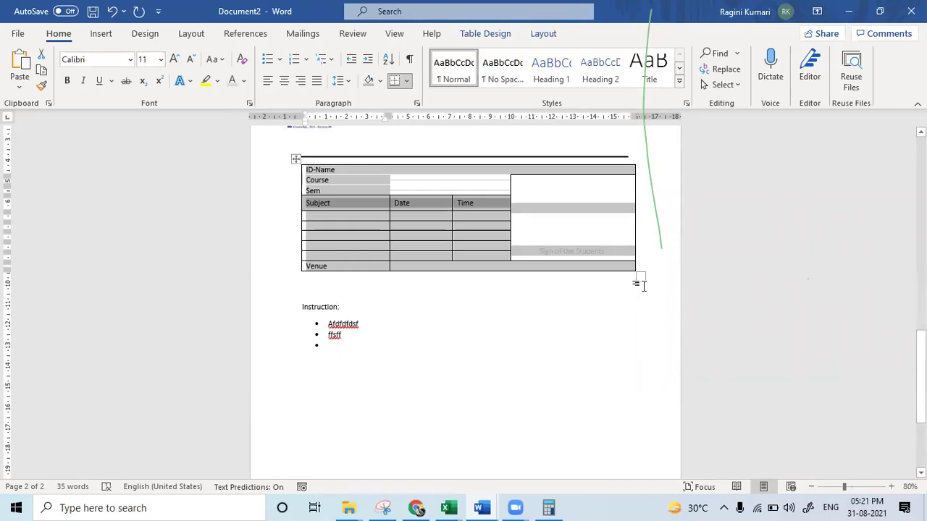
{"action": "left_click_drag", "start_coordinate": [639, 276], "coordinate": [613, 304]}
{"action": "left_click", "coordinate": [523, 368]}
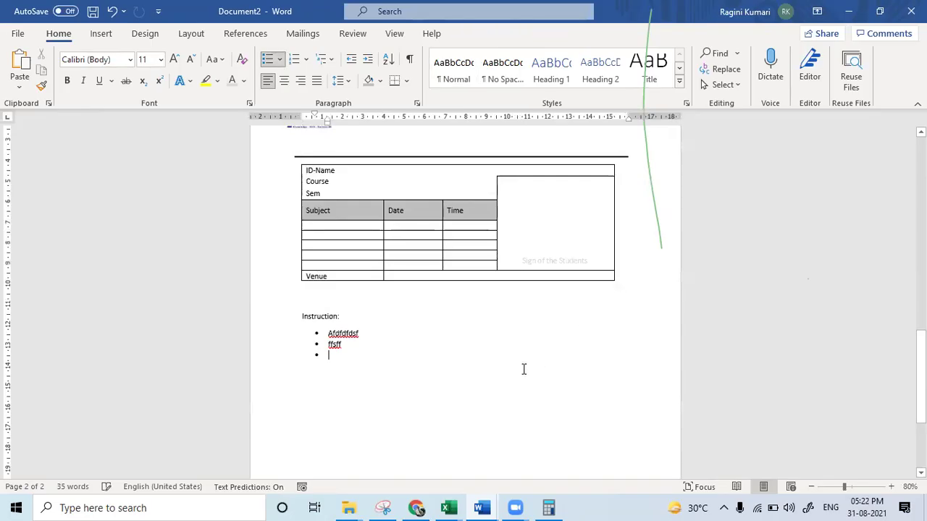
Step: Switch to Chrome and show the Admit-Card reference document side by side with the Word document
{"action": "scroll", "coordinate": [522, 368], "scroll_direction": "down", "scroll_amount": 3}
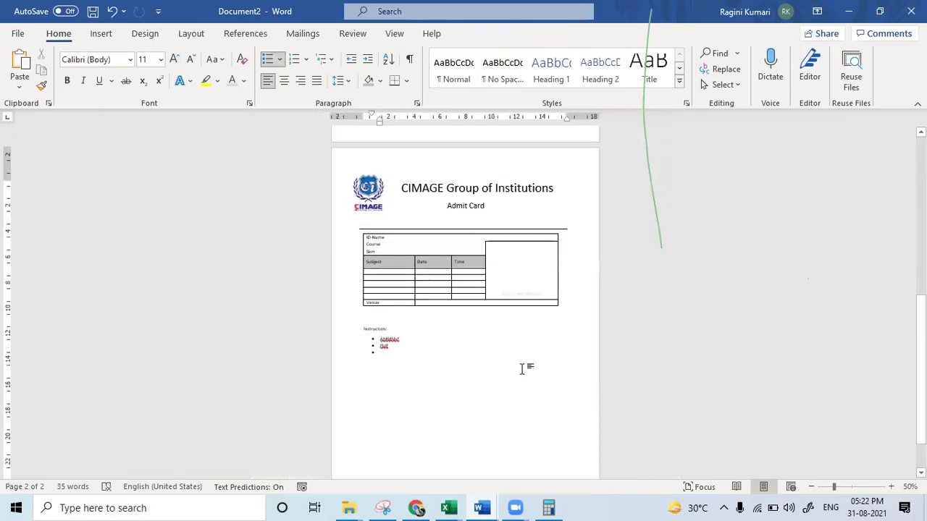
{"action": "left_click", "coordinate": [880, 11]}
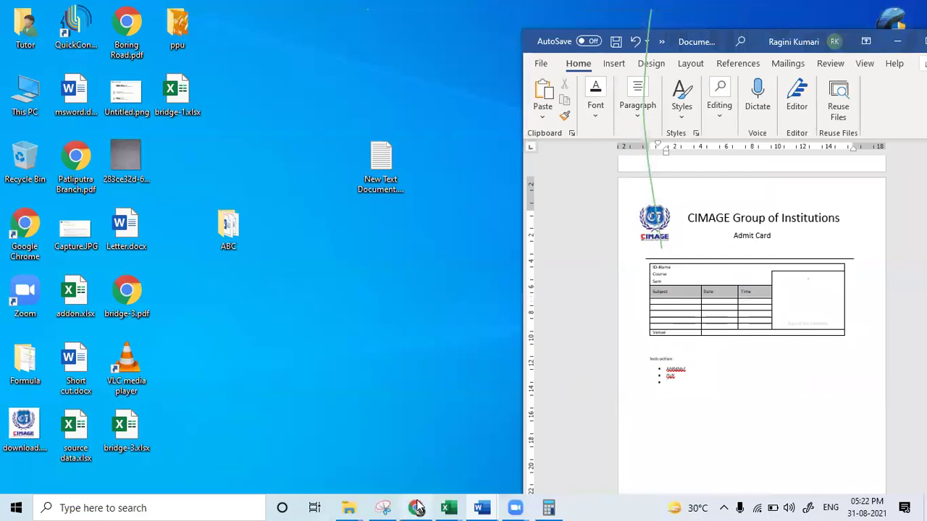
{"action": "left_click", "coordinate": [416, 508]}
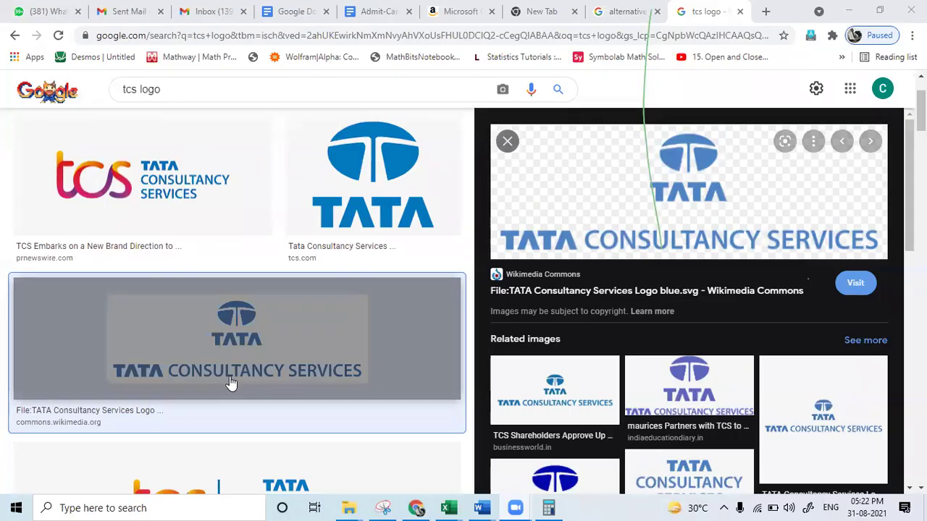
{"action": "left_click", "coordinate": [851, 15]}
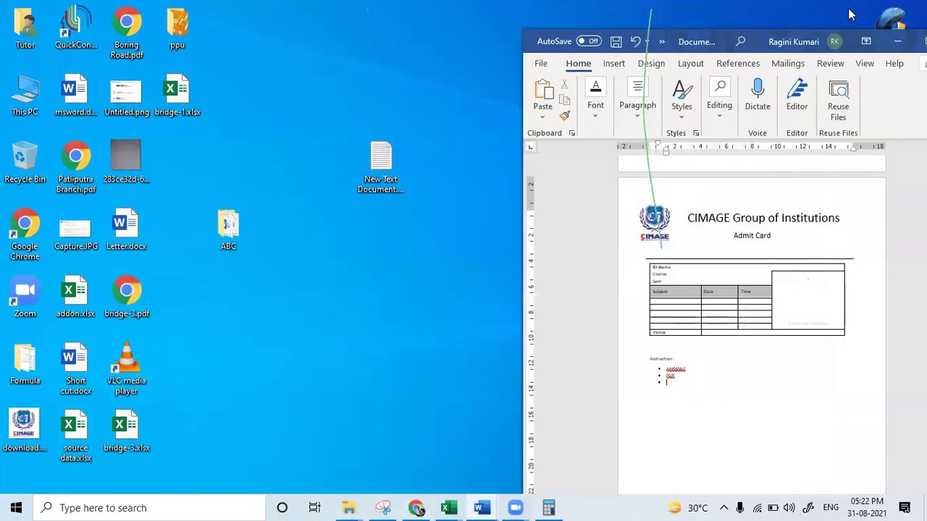
{"action": "mouse_move", "coordinate": [419, 507]}
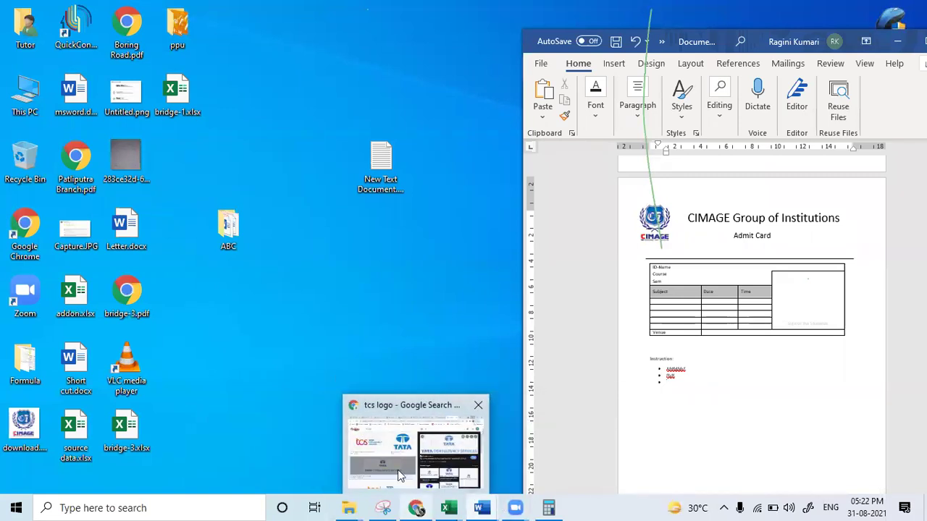
{"action": "left_click", "coordinate": [397, 476]}
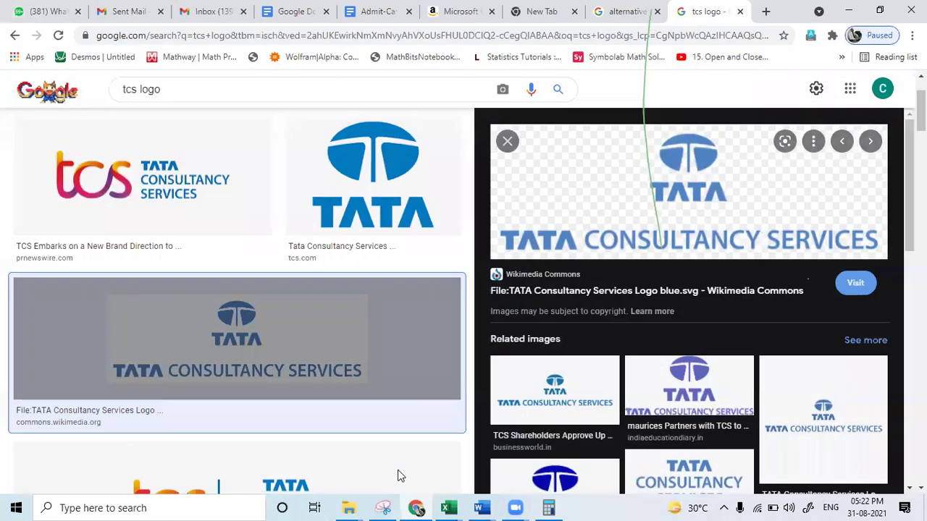
{"action": "left_click", "coordinate": [294, 6]}
{"action": "left_click", "coordinate": [347, 12]}
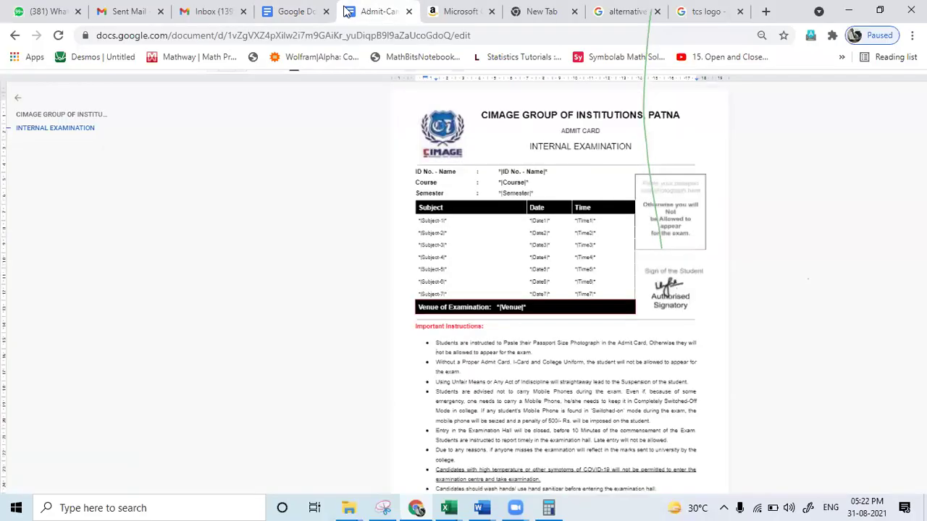
{"action": "left_click", "coordinate": [879, 11]}
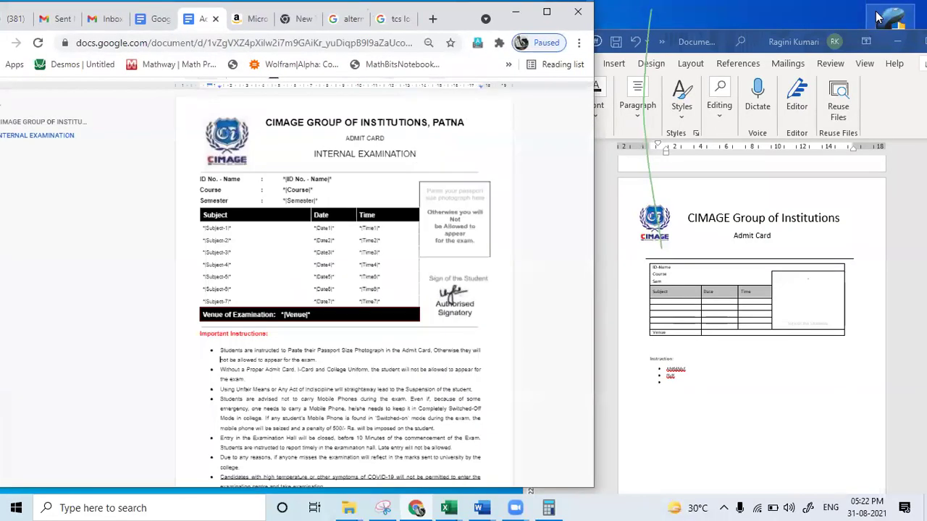
{"action": "left_click", "coordinate": [739, 48]}
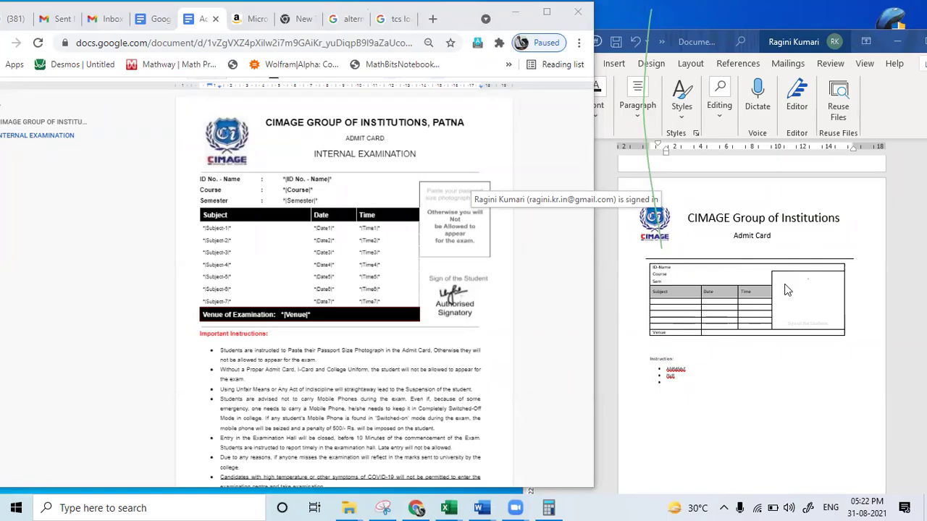
Step: Switch to Word and enlarge the whole admit card table, making it taller and about as wide as the divider line
{"action": "left_click", "coordinate": [813, 329]}
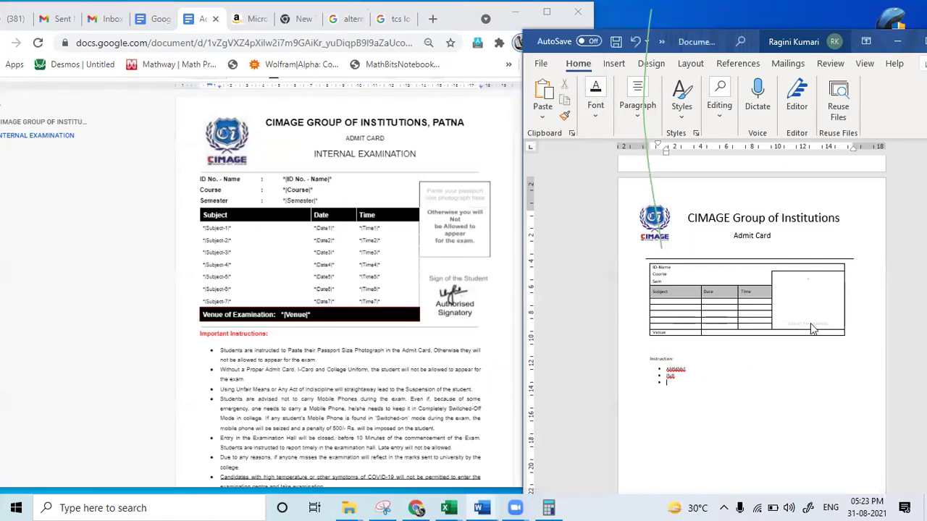
{"action": "left_click_drag", "start_coordinate": [849, 341], "coordinate": [855, 390]}
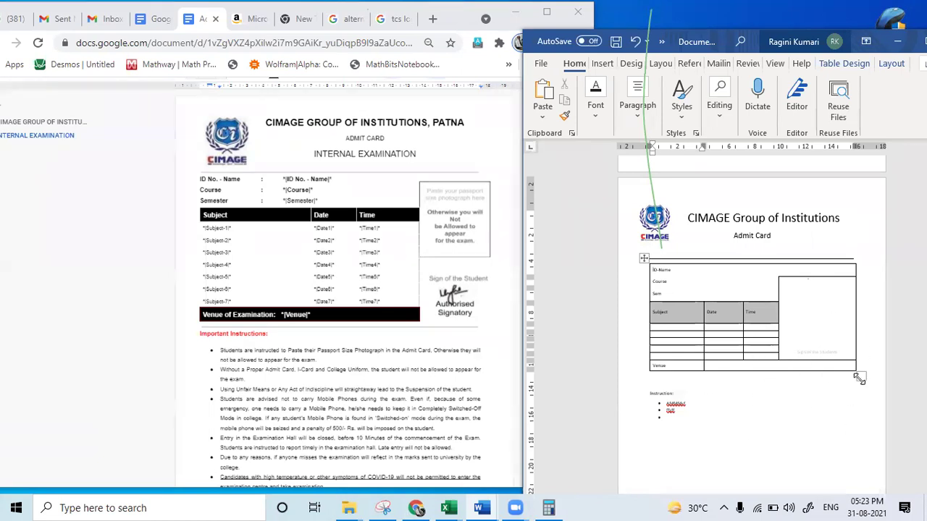
{"action": "mouse_move", "coordinate": [859, 377]}
{"action": "left_mouse_down"}
{"action": "mouse_move", "coordinate": [843, 401]}
{"action": "mouse_move", "coordinate": [857, 399]}
{"action": "left_mouse_up"}
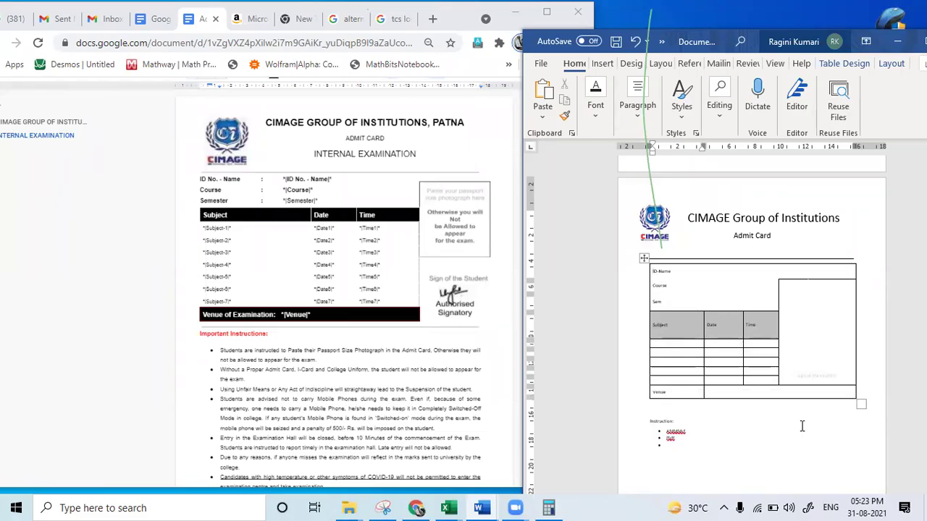
{"action": "left_click", "coordinate": [729, 435]}
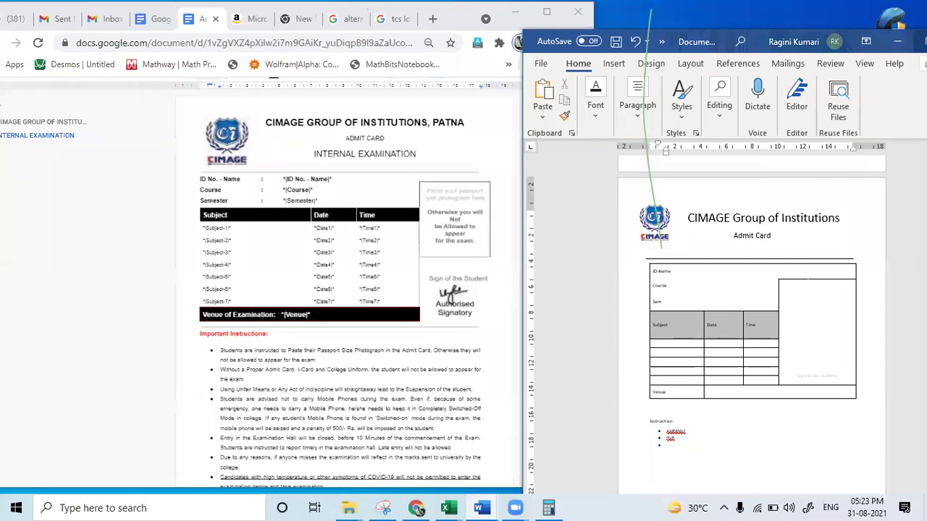
Step: Try drawing a photo box about 4.92 cm wide and 3.7 cm high inside the blank cell beside the subject rows
{"action": "left_click", "coordinate": [919, 42]}
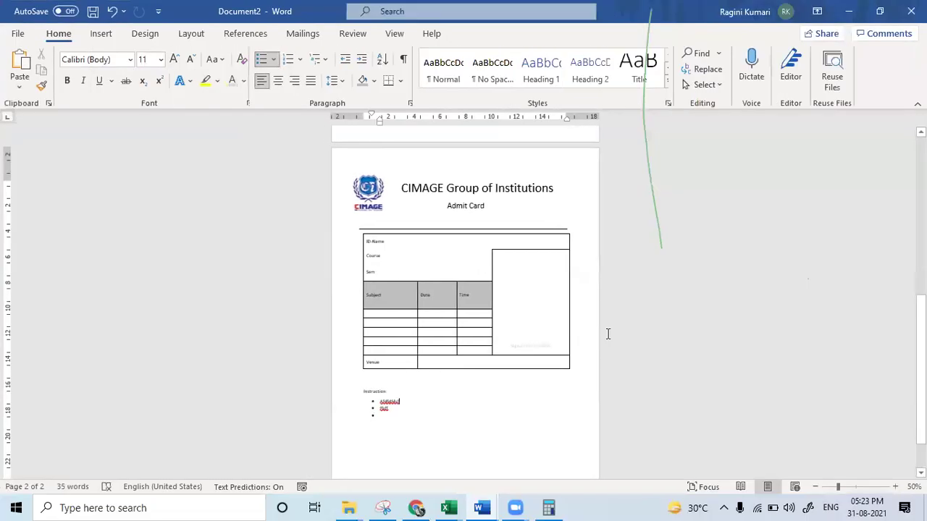
{"action": "left_click", "coordinate": [499, 277]}
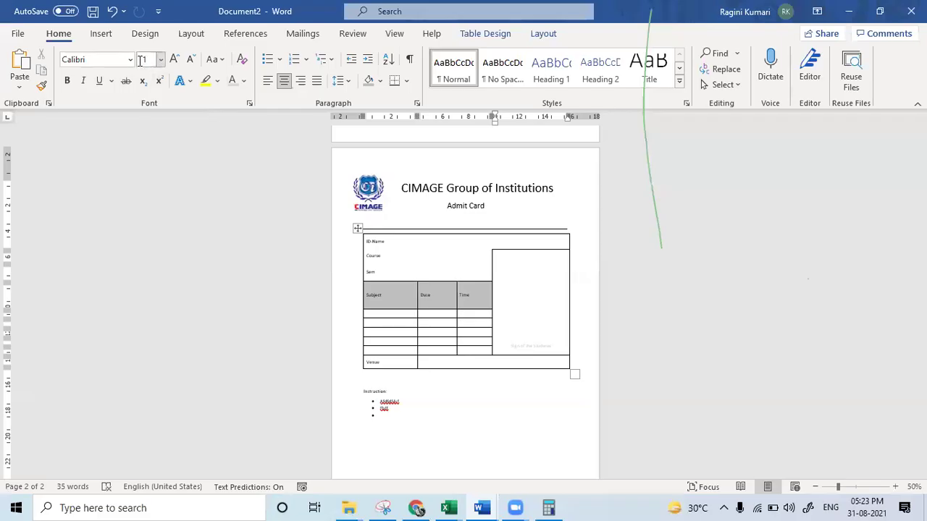
{"action": "left_click", "coordinate": [110, 41]}
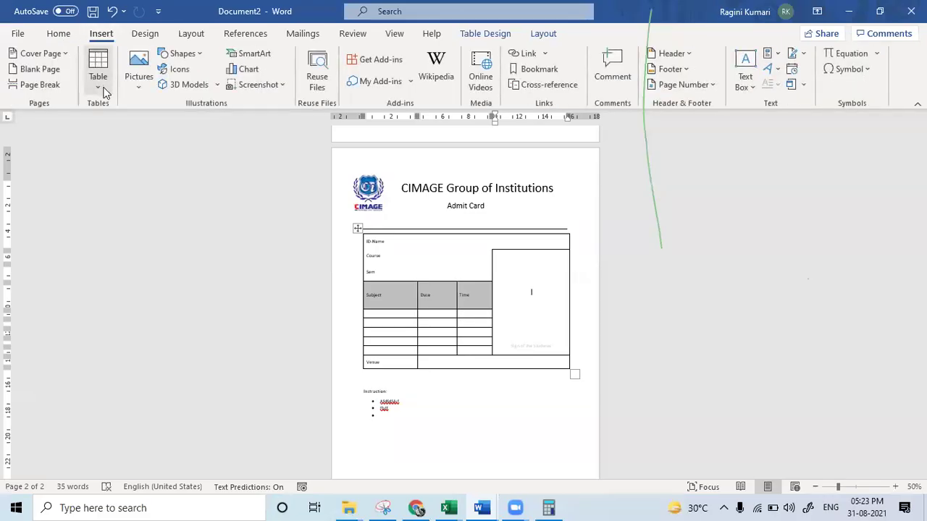
{"action": "left_click", "coordinate": [98, 73]}
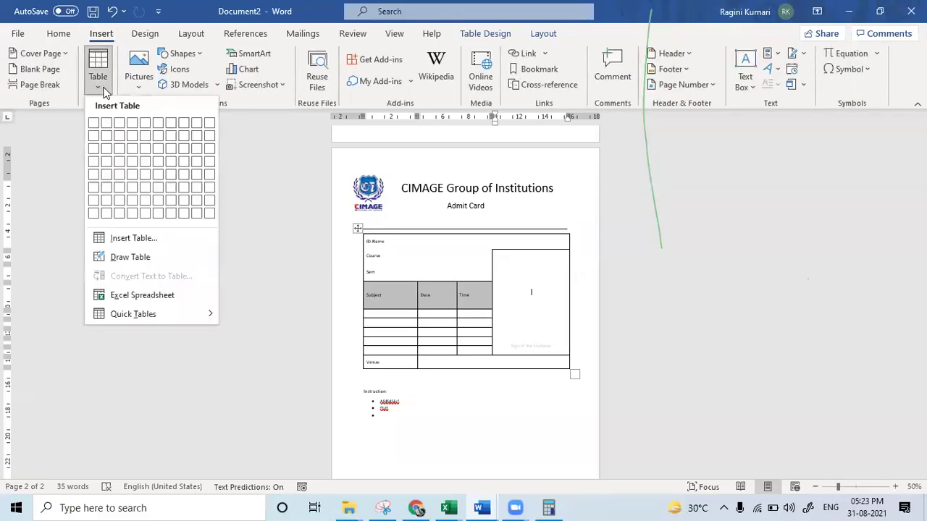
{"action": "left_click", "coordinate": [144, 259]}
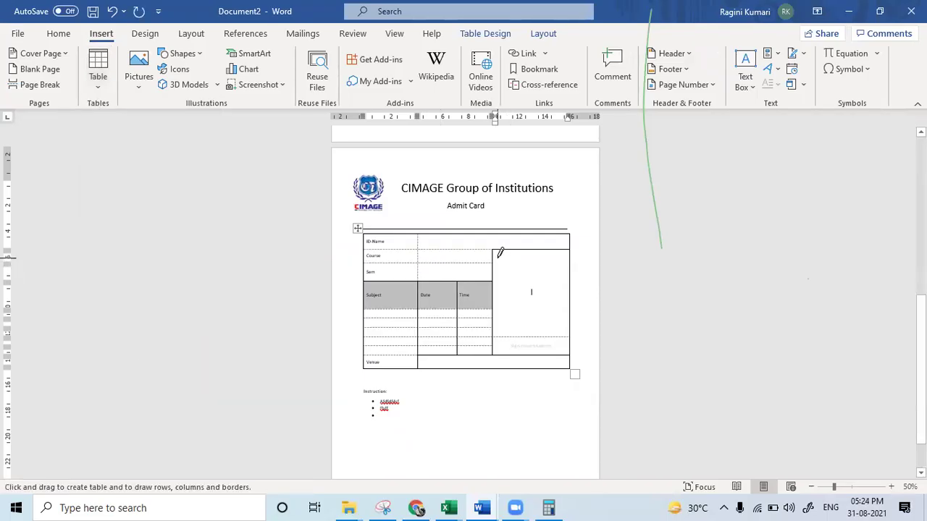
{"action": "mouse_move", "coordinate": [498, 255]}
{"action": "left_mouse_down"}
{"action": "mouse_move", "coordinate": [541, 309]}
{"action": "mouse_move", "coordinate": [554, 313]}
{"action": "mouse_move", "coordinate": [563, 300]}
{"action": "left_mouse_up"}
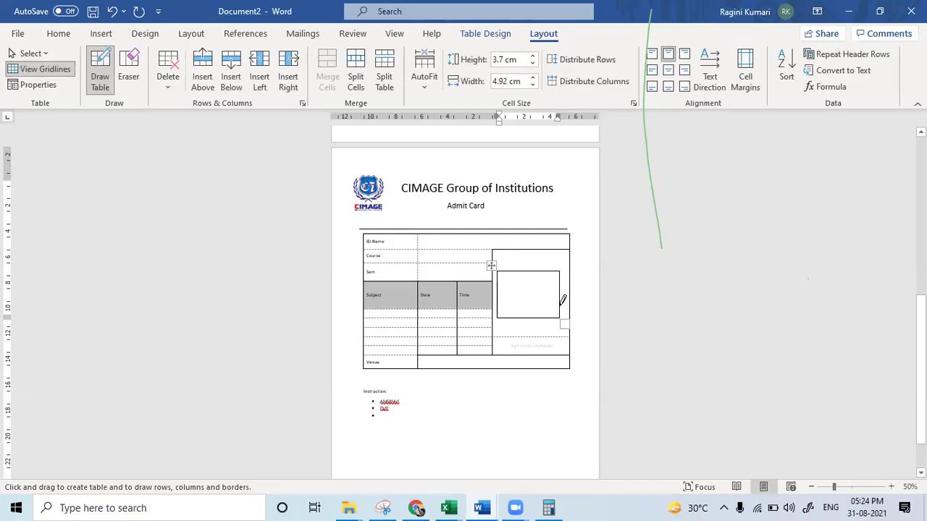
Step: Switch to Chrome to check the photo box in the Admit-Card reference, and return to the Word document
{"action": "scroll", "coordinate": [562, 300], "scroll_direction": "up", "scroll_amount": 2, "text": "ctrl"}
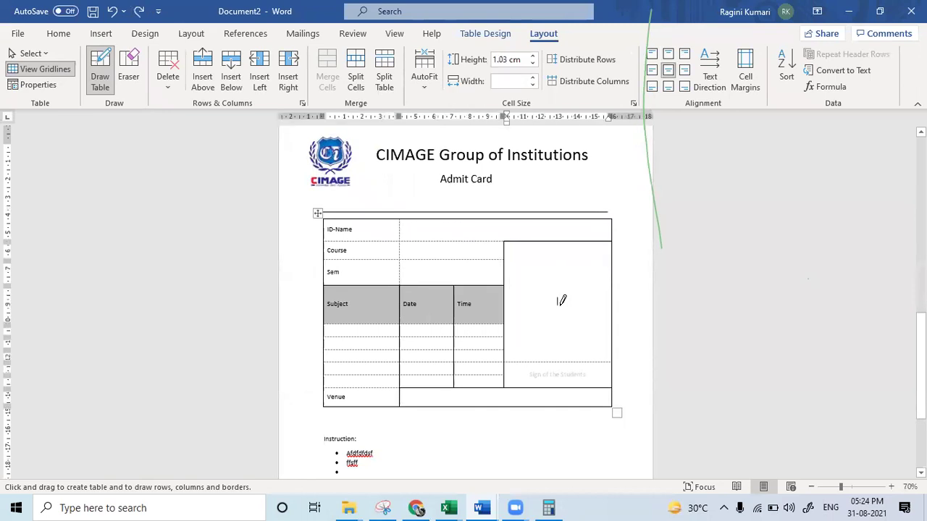
{"action": "left_click", "coordinate": [416, 508]}
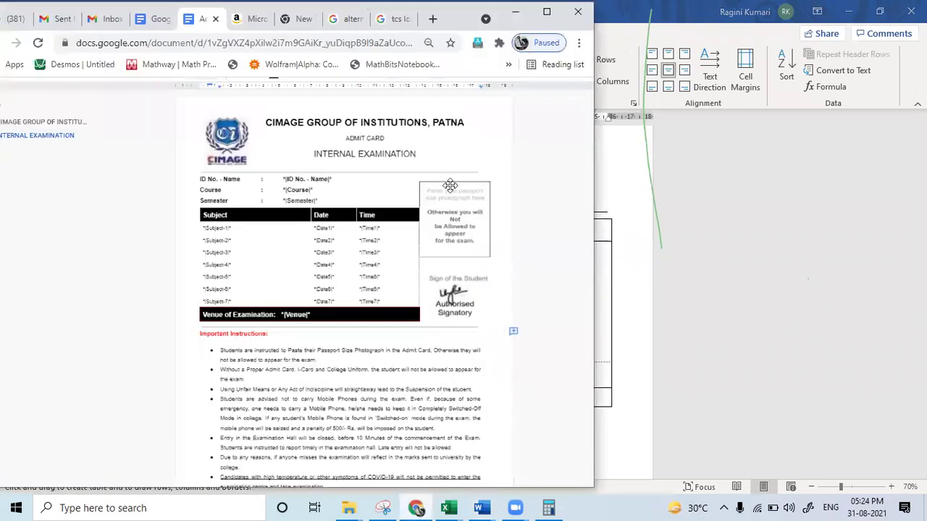
{"action": "left_click", "coordinate": [673, 353]}
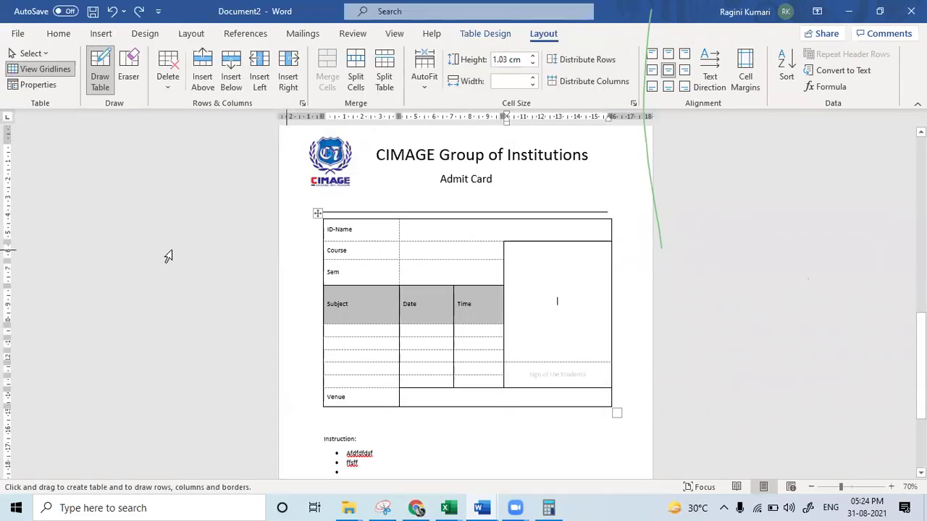
Step: Draw a nested table box about 5.19 cm wide and 4.13 cm high in the blank photo cell above the signature text
{"action": "key", "text": "Escape"}
{"action": "left_click", "coordinate": [101, 34]}
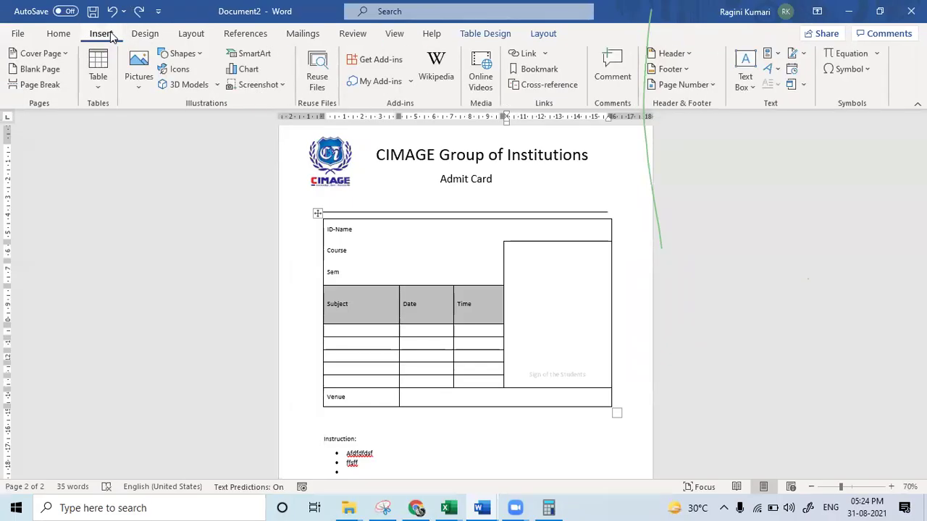
{"action": "left_click", "coordinate": [105, 85]}
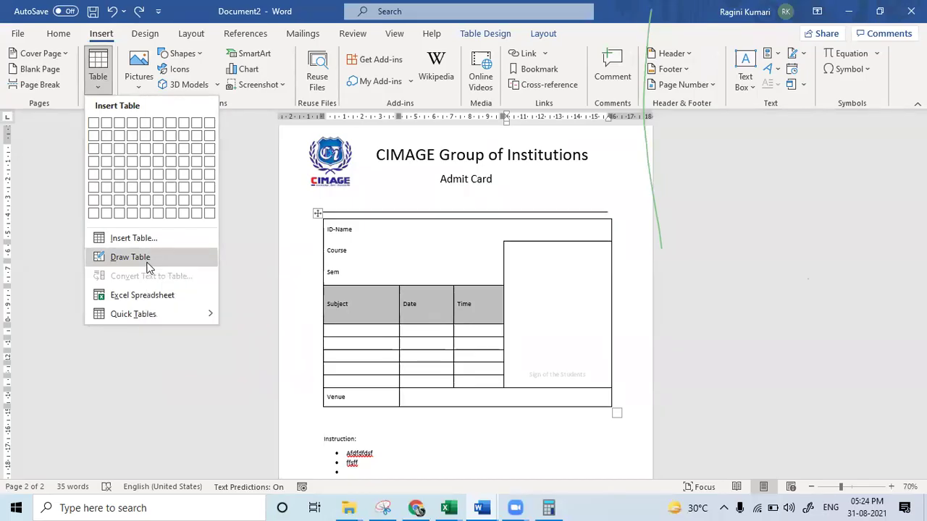
{"action": "left_click", "coordinate": [147, 262]}
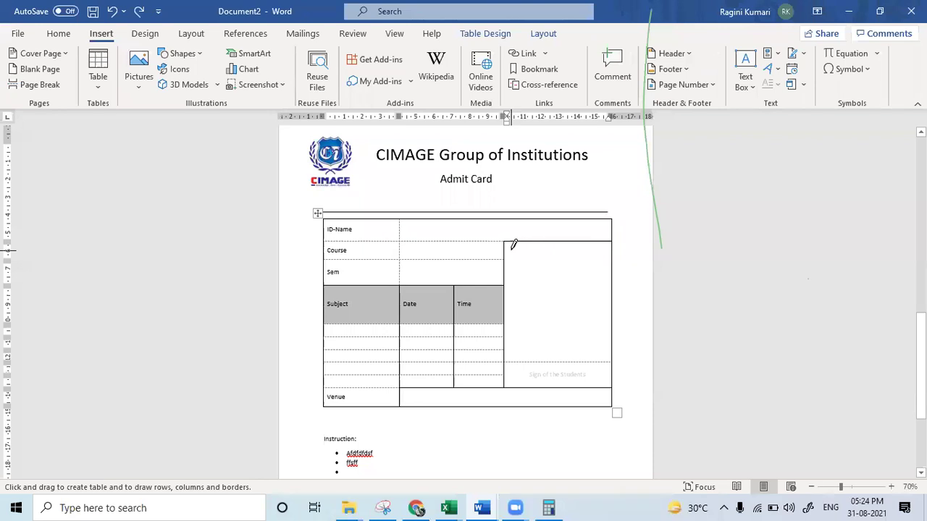
{"action": "left_click_drag", "start_coordinate": [511, 250], "coordinate": [605, 323]}
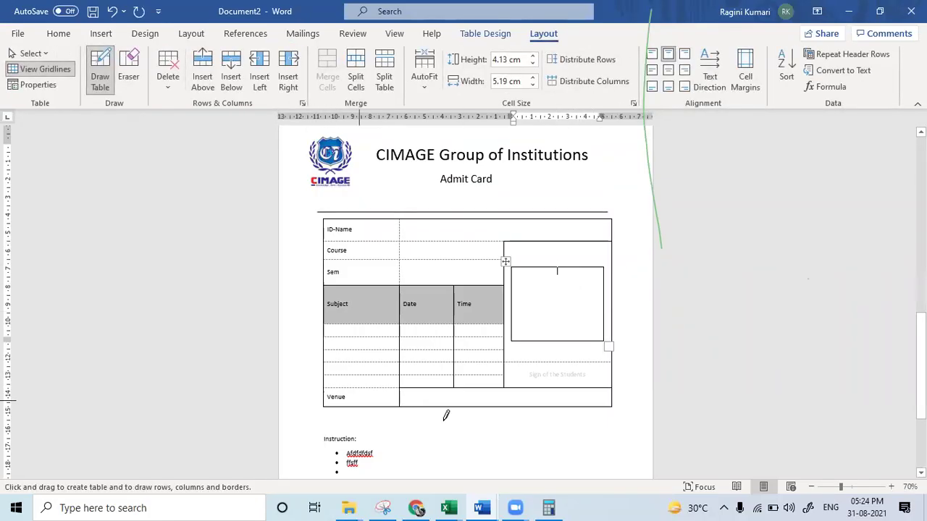
{"action": "key", "text": "Escape"}
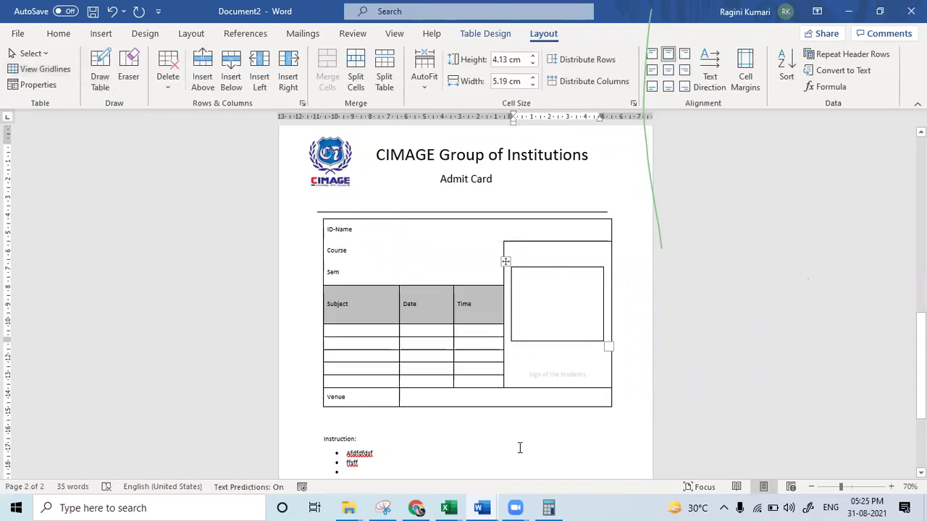
Step: Delete the extra blank space above the photo box so it sits higher in its cell
{"action": "left_click", "coordinate": [544, 252]}
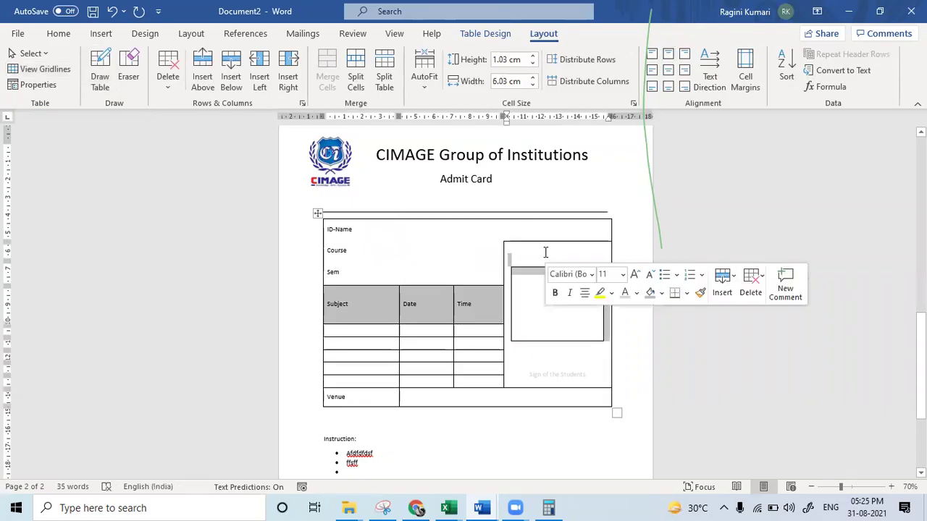
{"action": "left_click", "coordinate": [545, 252]}
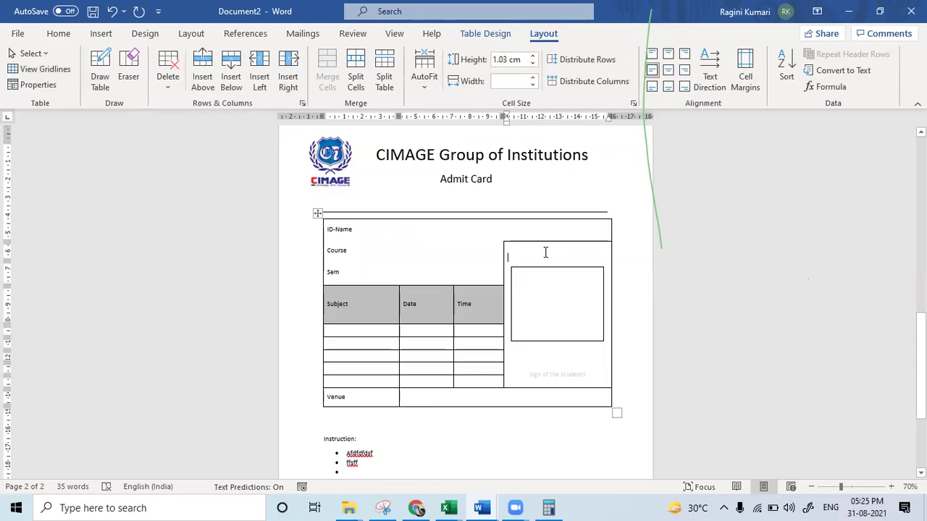
{"action": "key", "text": "Delete"}
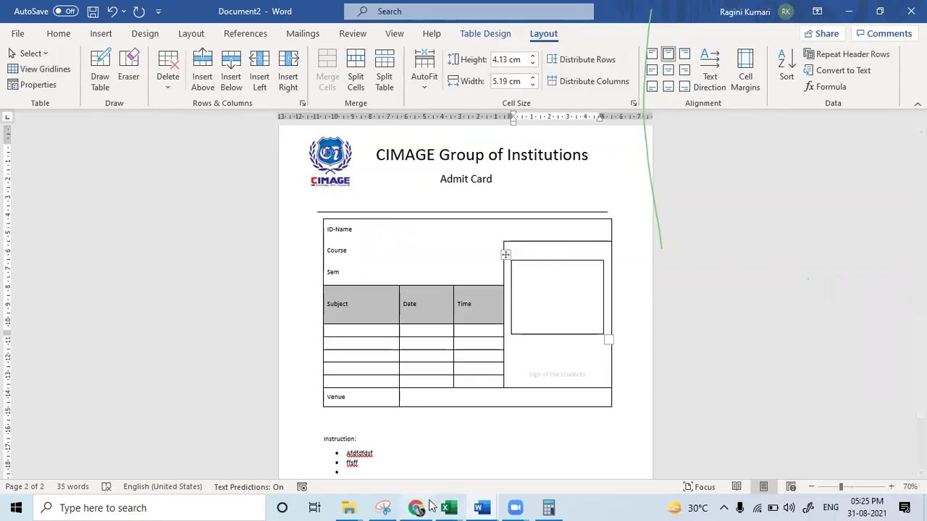
Step: Compare the photo and signature area with the Chrome reference, and examine the whole admit card in Word
{"action": "key", "text": "alt+Tab"}
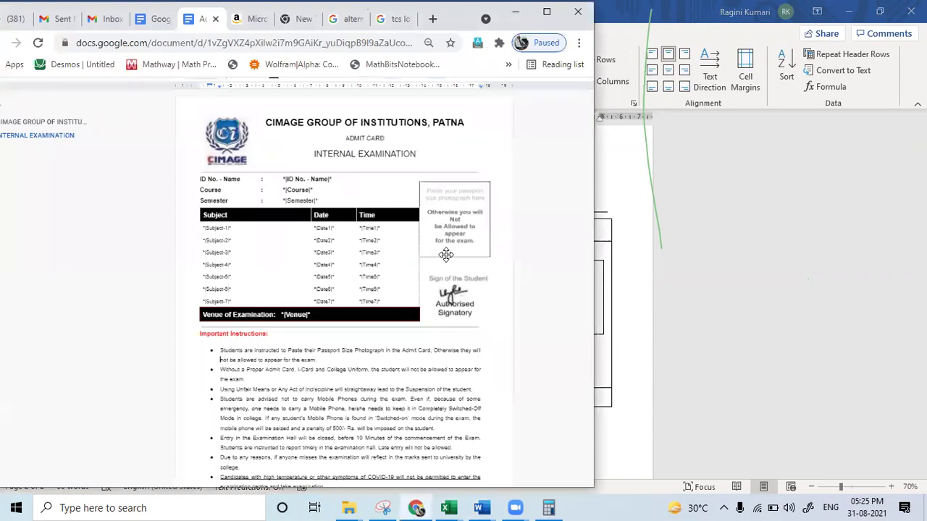
{"action": "left_click", "coordinate": [449, 508]}
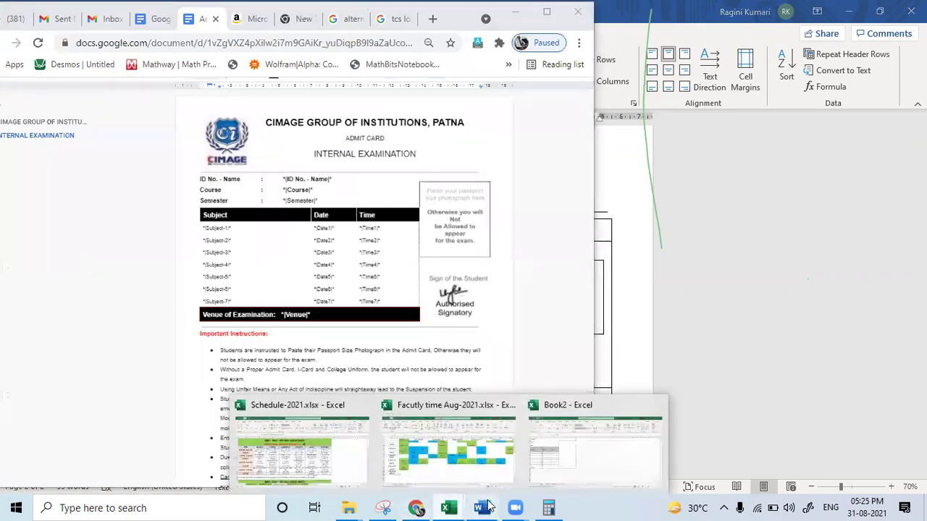
{"action": "mouse_move", "coordinate": [488, 505]}
{"action": "left_click", "coordinate": [583, 445]}
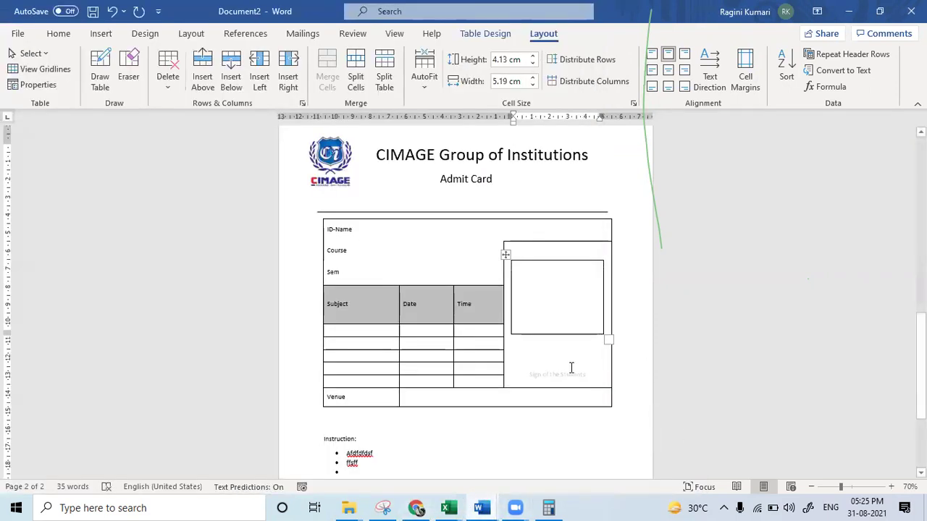
{"action": "left_click", "coordinate": [522, 356]}
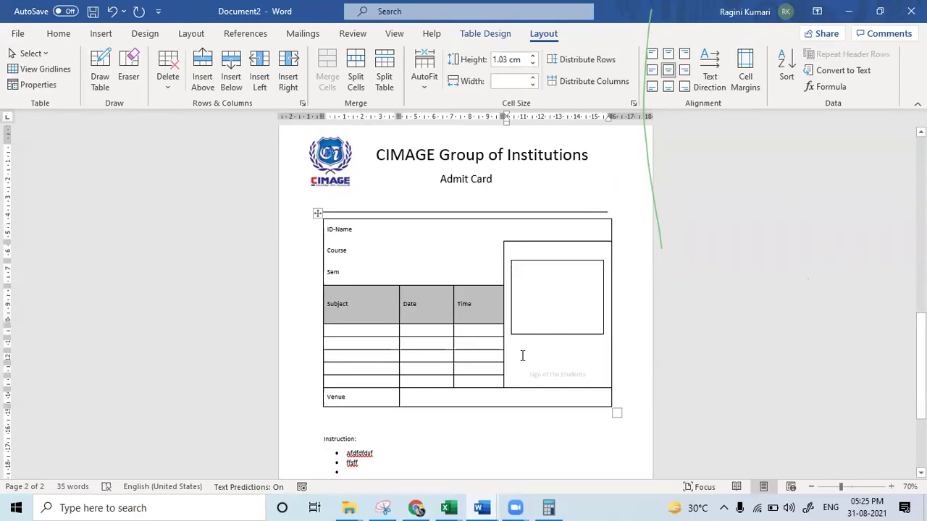
{"action": "left_click", "coordinate": [451, 450]}
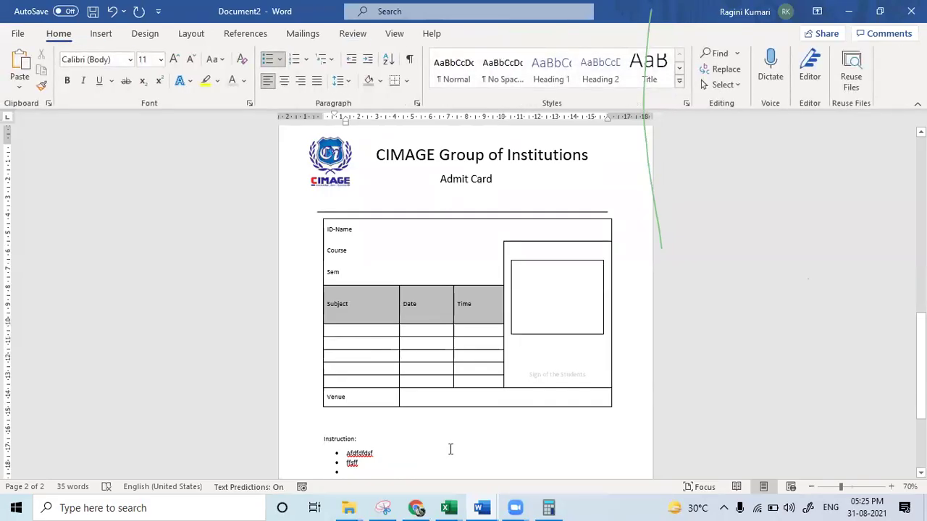
{"action": "scroll", "coordinate": [451, 450], "scroll_direction": "up", "scroll_amount": 2}
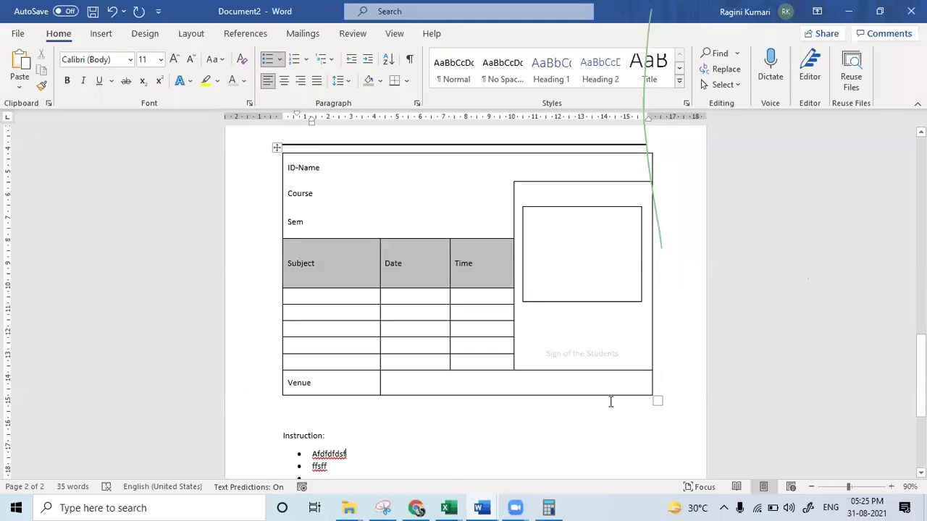
{"action": "scroll", "coordinate": [455, 412], "scroll_direction": "down", "scroll_amount": 1}
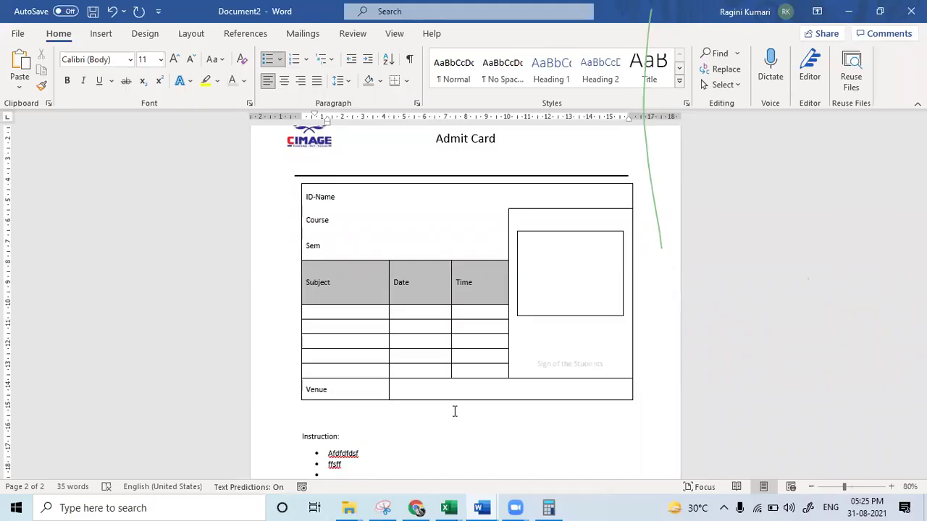
{"action": "scroll", "coordinate": [454, 412], "scroll_direction": "down", "scroll_amount": 1, "text": "ctrl"}
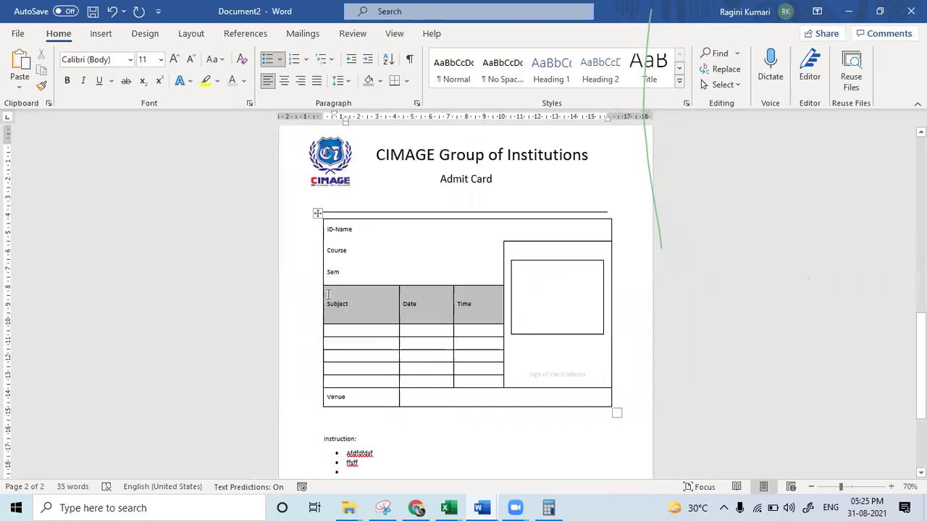
Step: Switch to the Book2 workbook in Excel to review the source table, and return to the Word document
{"action": "mouse_move", "coordinate": [449, 508]}
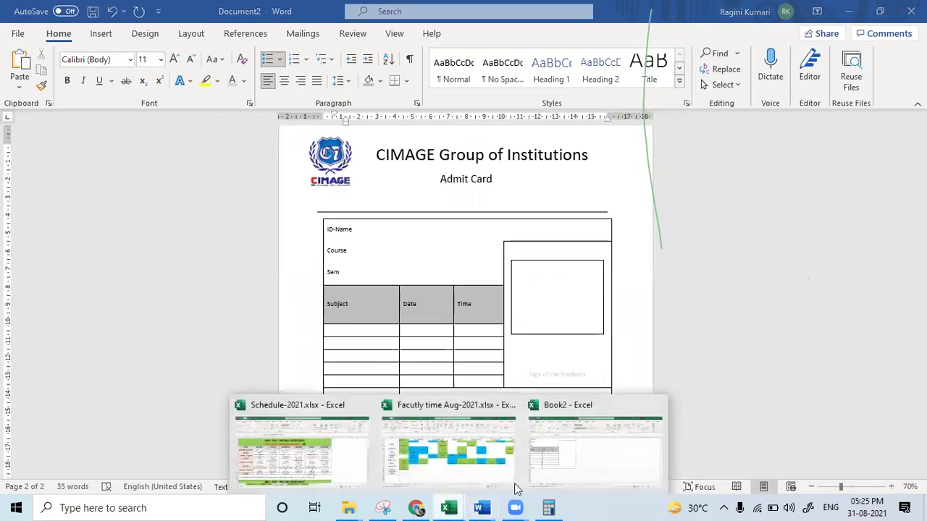
{"action": "left_click", "coordinate": [605, 468]}
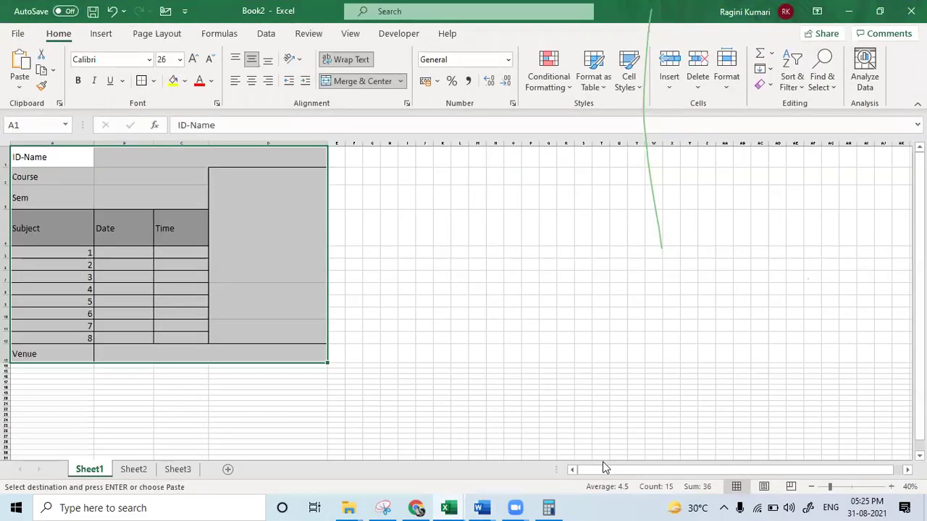
{"action": "left_click", "coordinate": [370, 301]}
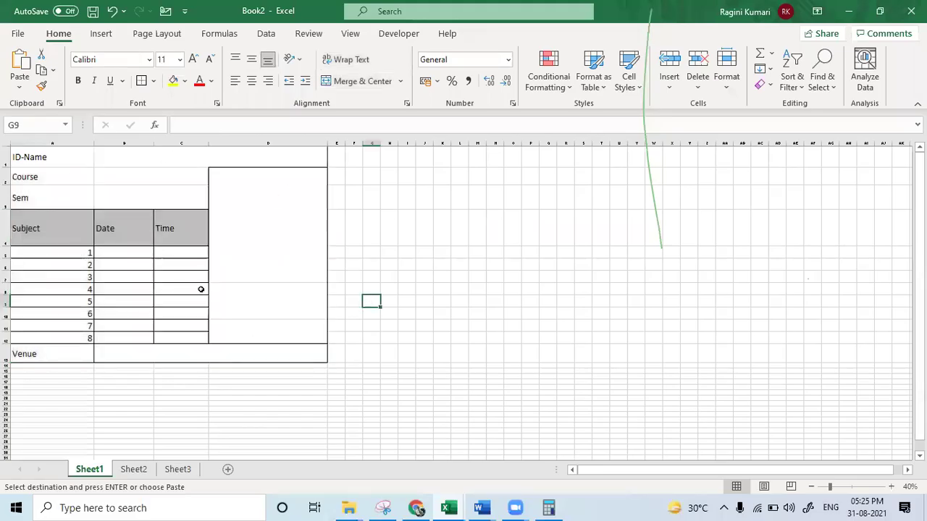
{"action": "left_click", "coordinate": [490, 506]}
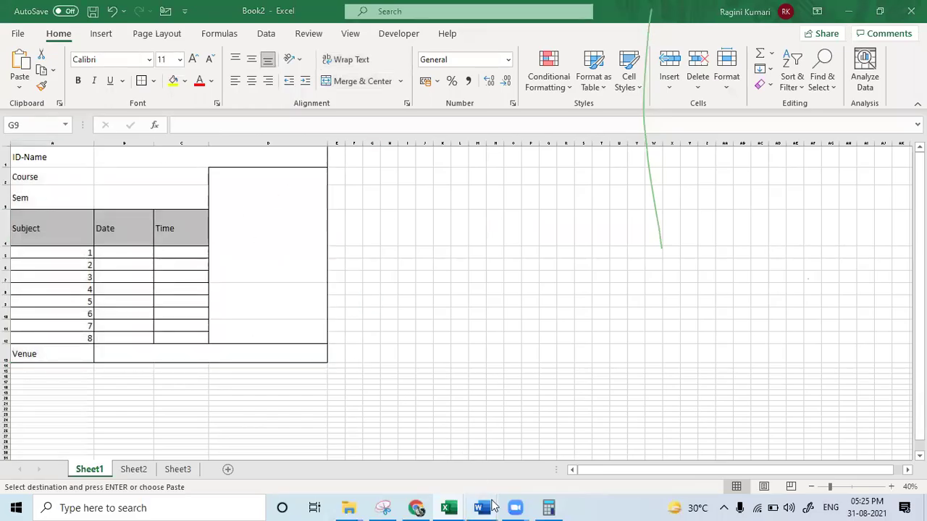
{"action": "left_click", "coordinate": [631, 469]}
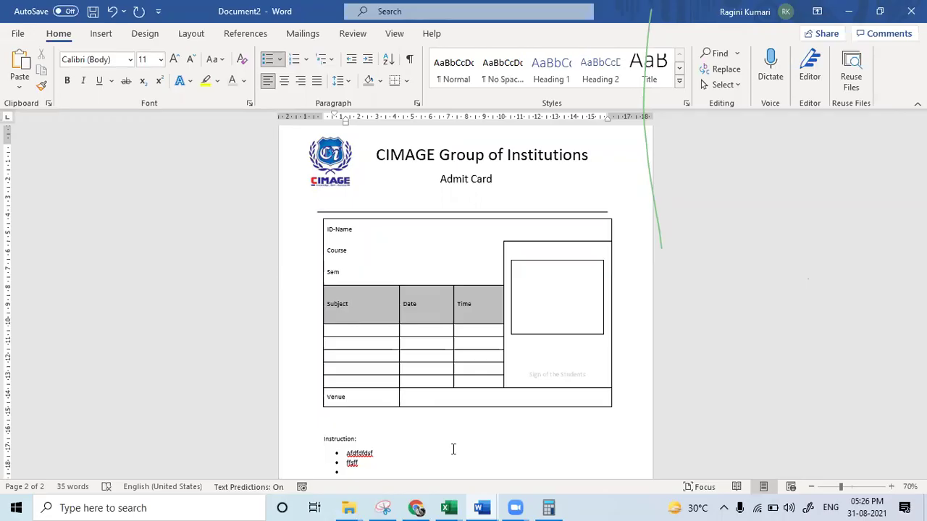
Step: Switch to Chrome, maximize the window, and show the Admit-Card for Internal Examination-2021 document at 90% page zoom
{"action": "left_click", "coordinate": [417, 508]}
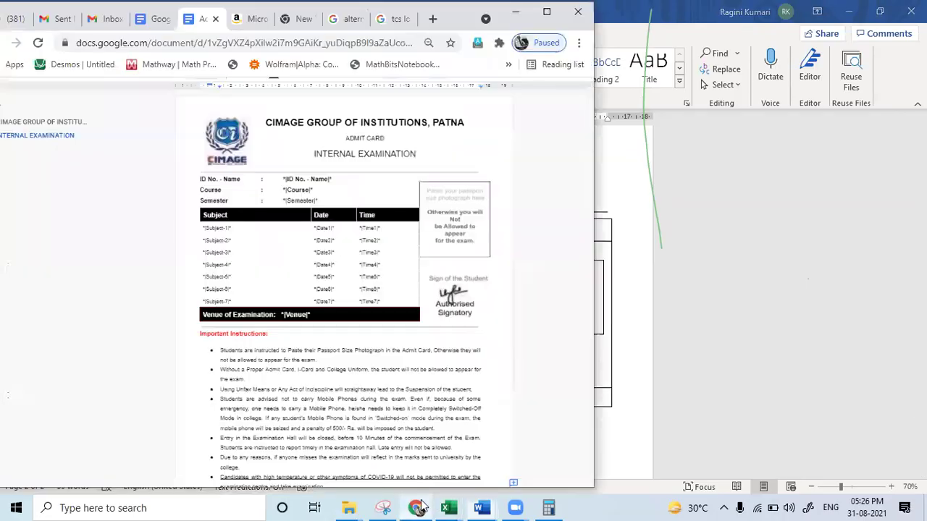
{"action": "left_click", "coordinate": [546, 11]}
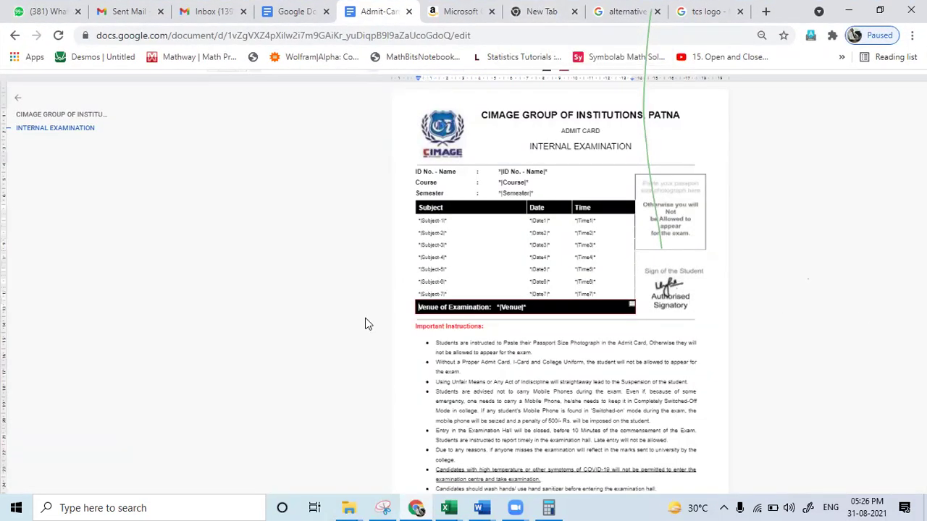
{"action": "left_click", "coordinate": [325, 11]}
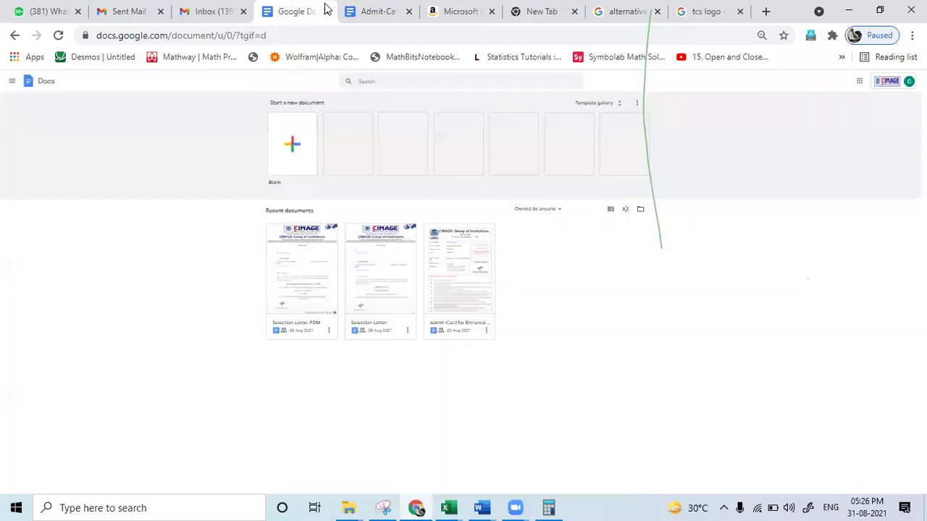
{"action": "left_click", "coordinate": [373, 11]}
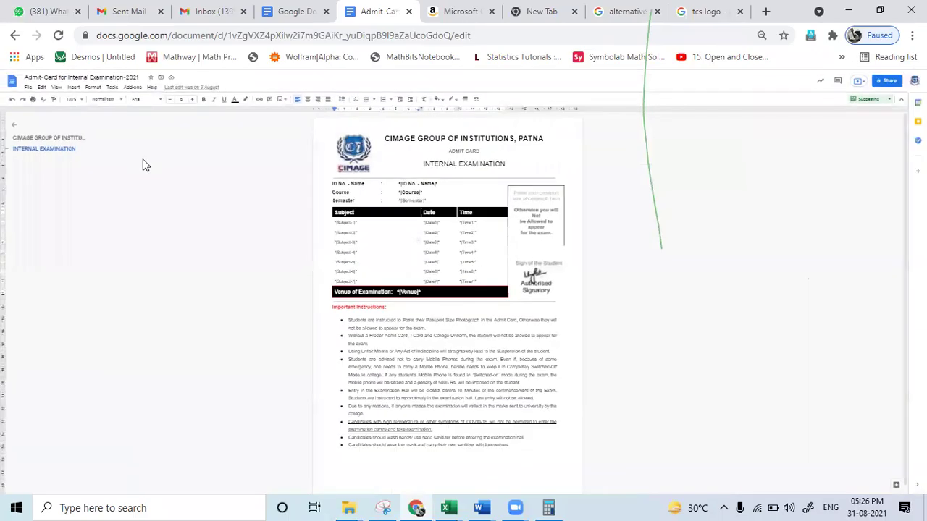
{"action": "left_click", "coordinate": [761, 36]}
{"action": "left_click", "coordinate": [725, 61]}
{"action": "left_click", "coordinate": [725, 61]}
{"action": "left_click", "coordinate": [725, 61]}
{"action": "left_click", "coordinate": [724, 61]}
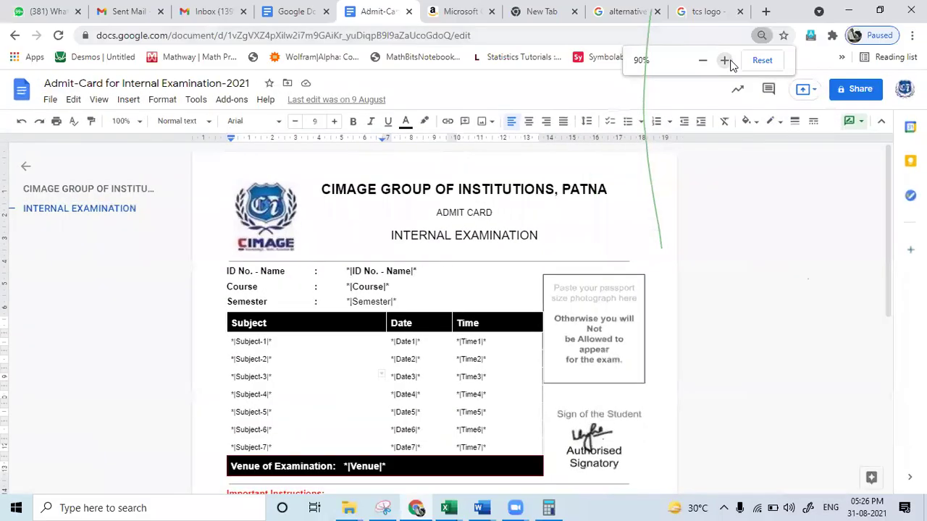
{"action": "left_click", "coordinate": [780, 255]}
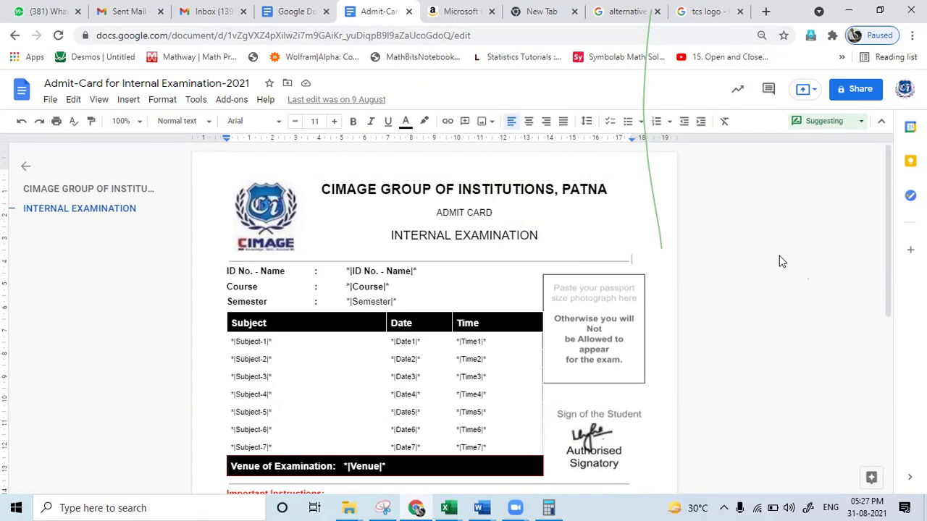